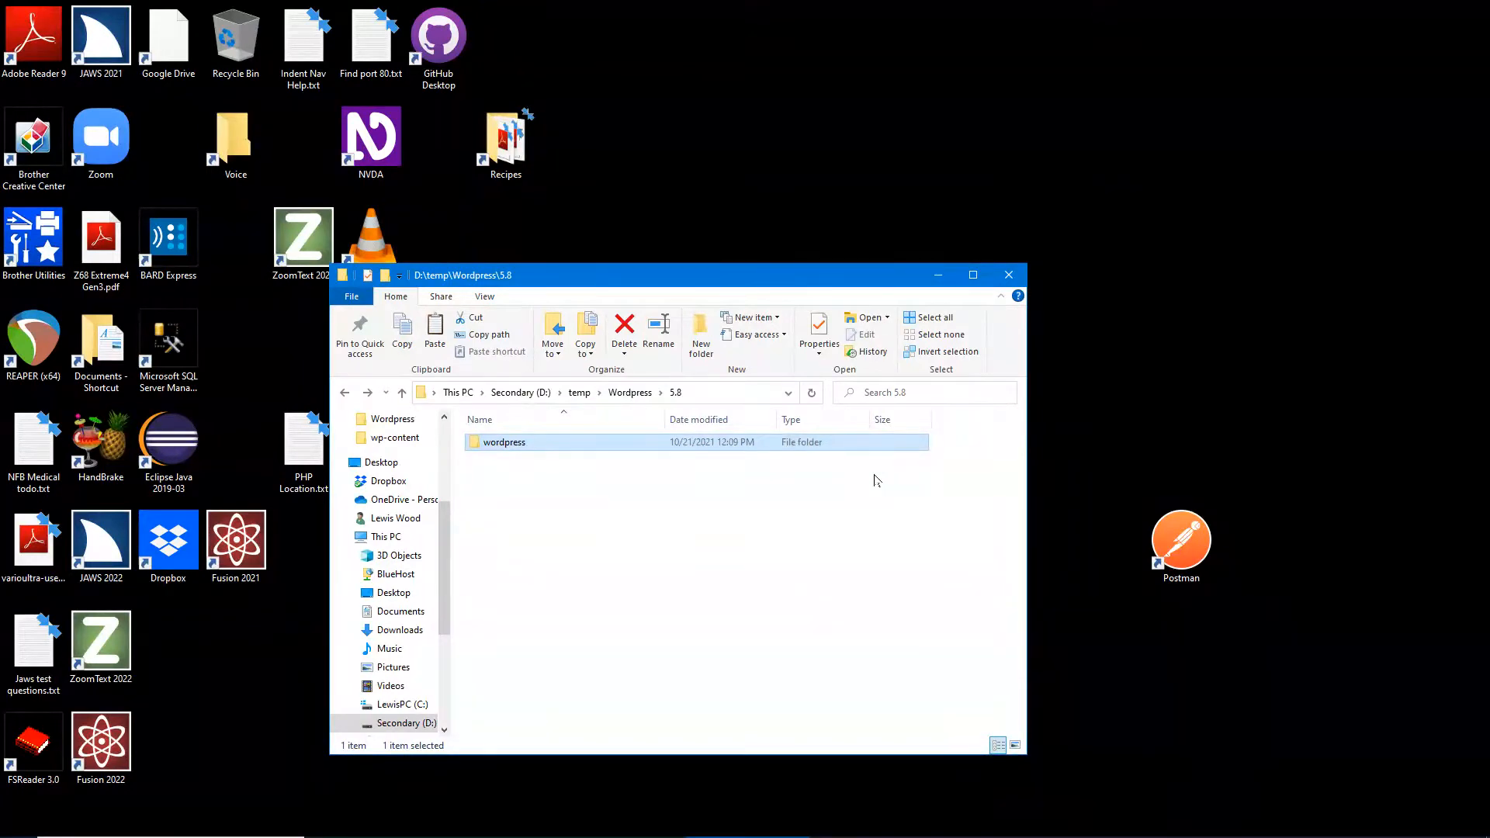
- Check inside the wordpress folder, return to 5.8, and copy the wordpress folder
key(Return)
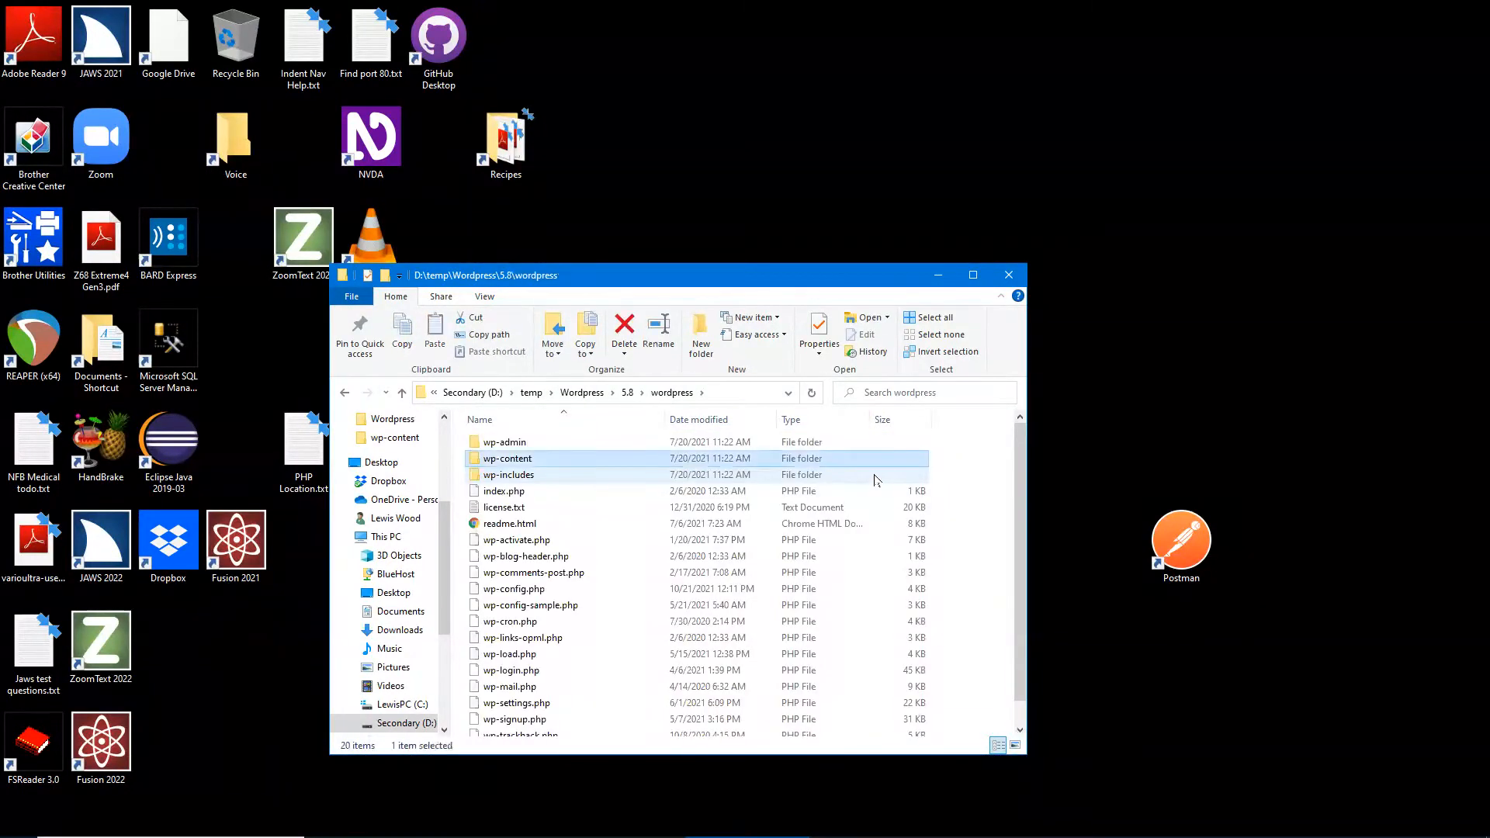
key(ctrl)
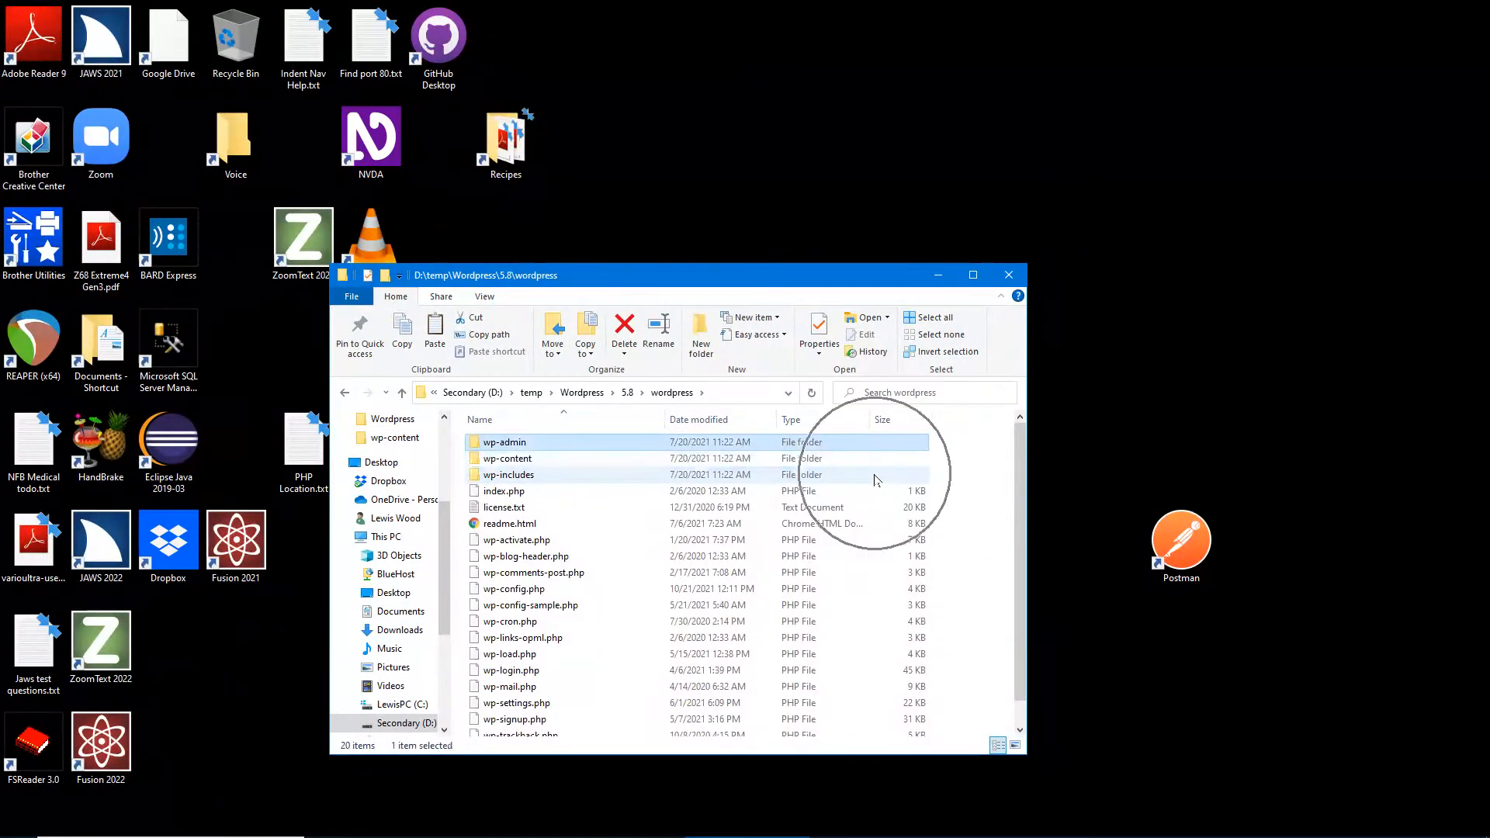
key(BackSpace)
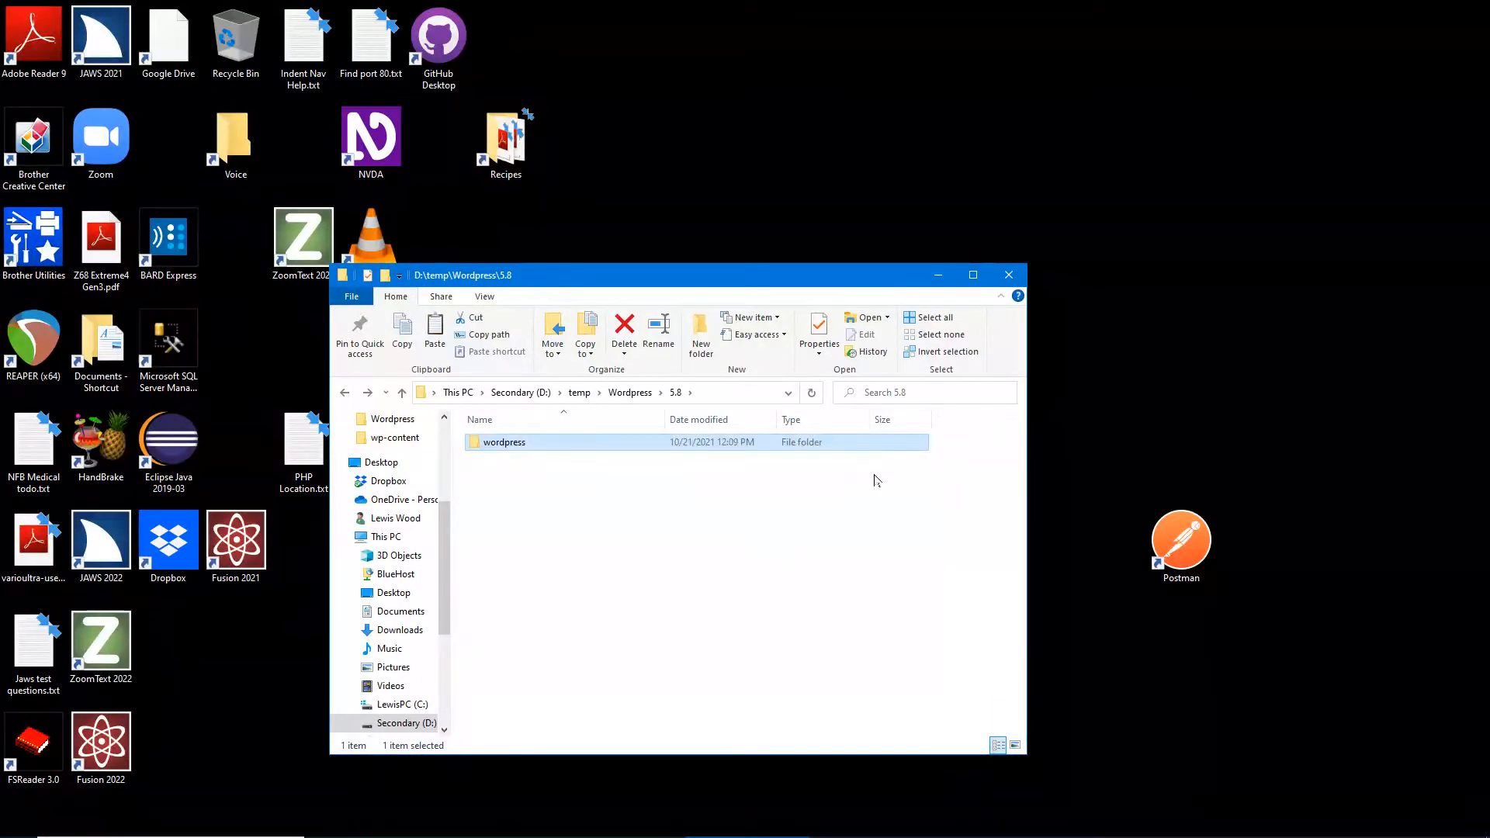
key(ctrl+c)
- Switch to the other Explorer window and go to the C:\ drive
key(alt+Tab)
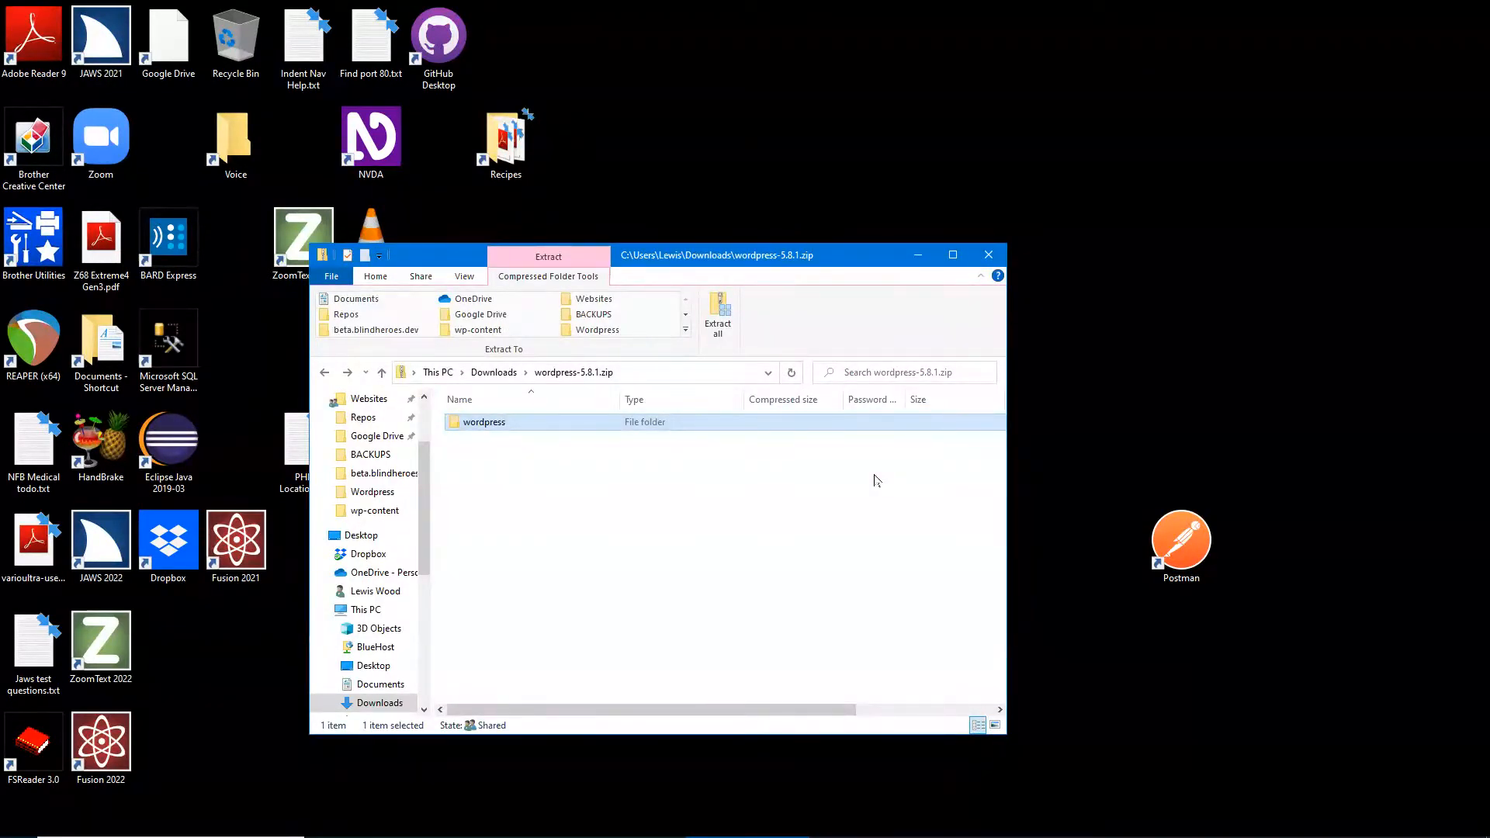
key(alt+d)
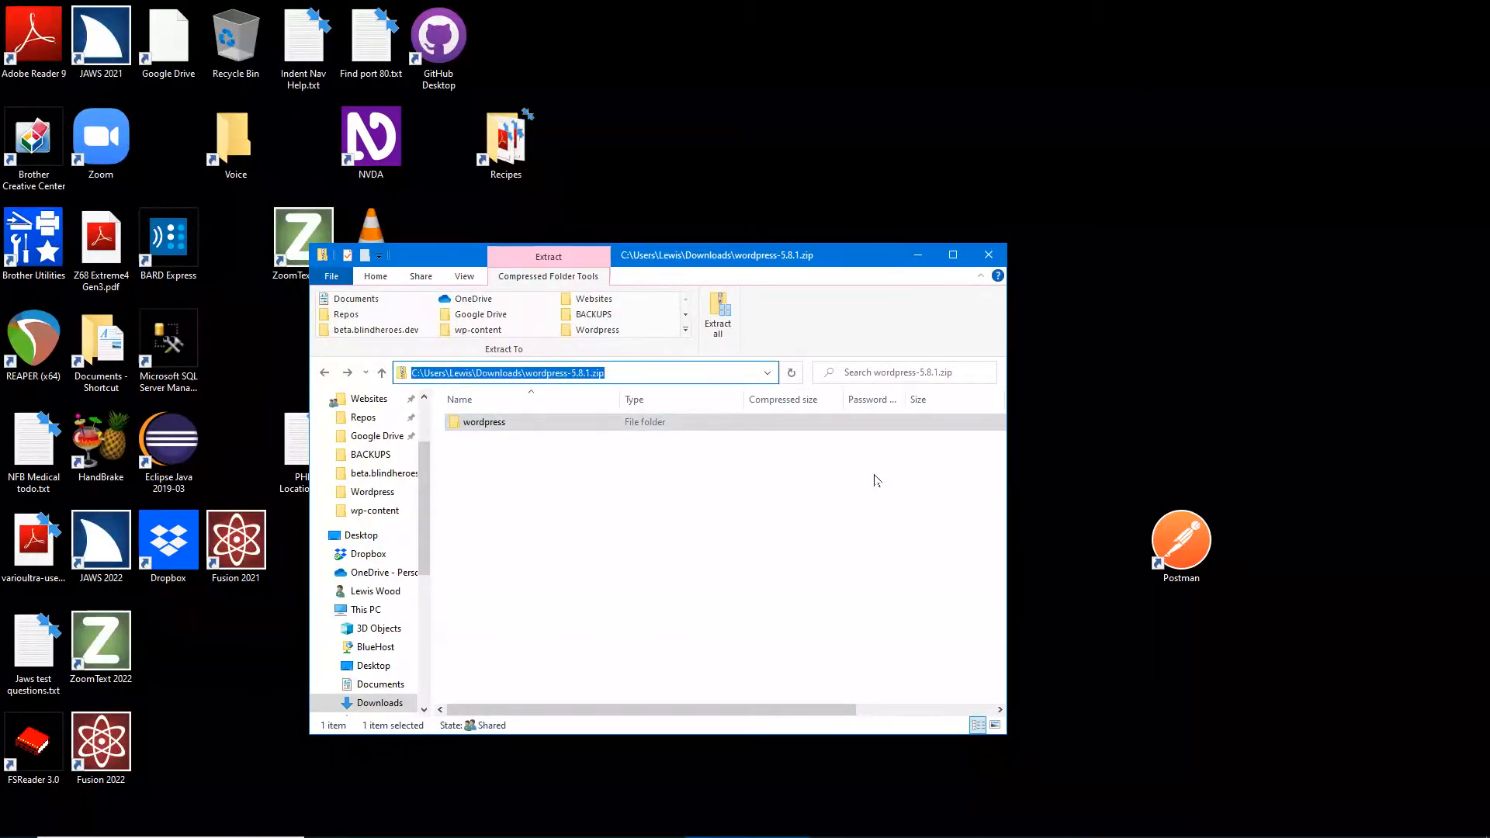
text(c:\)
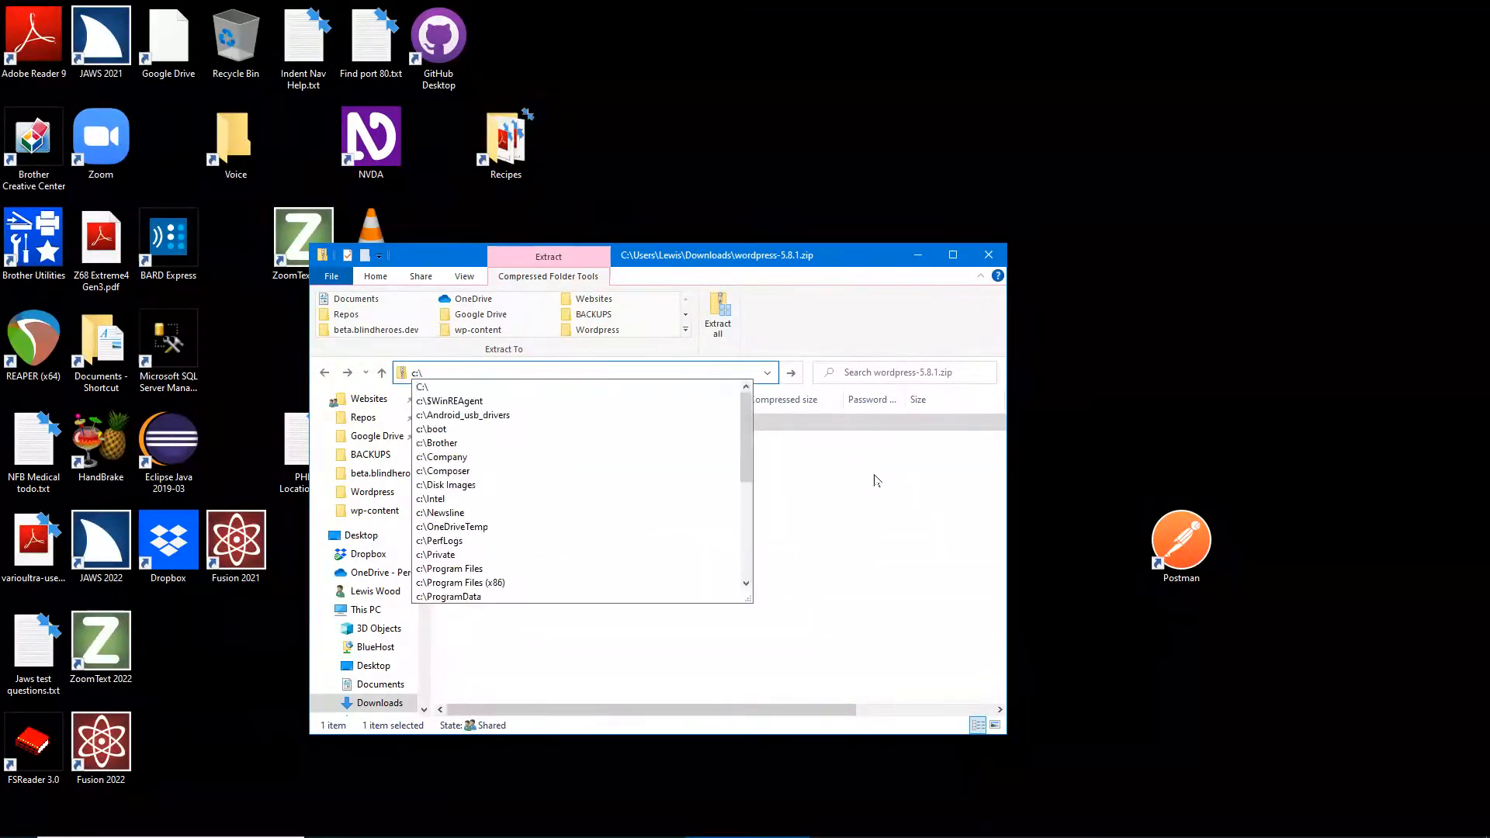
key(Return)
key(ctrl)
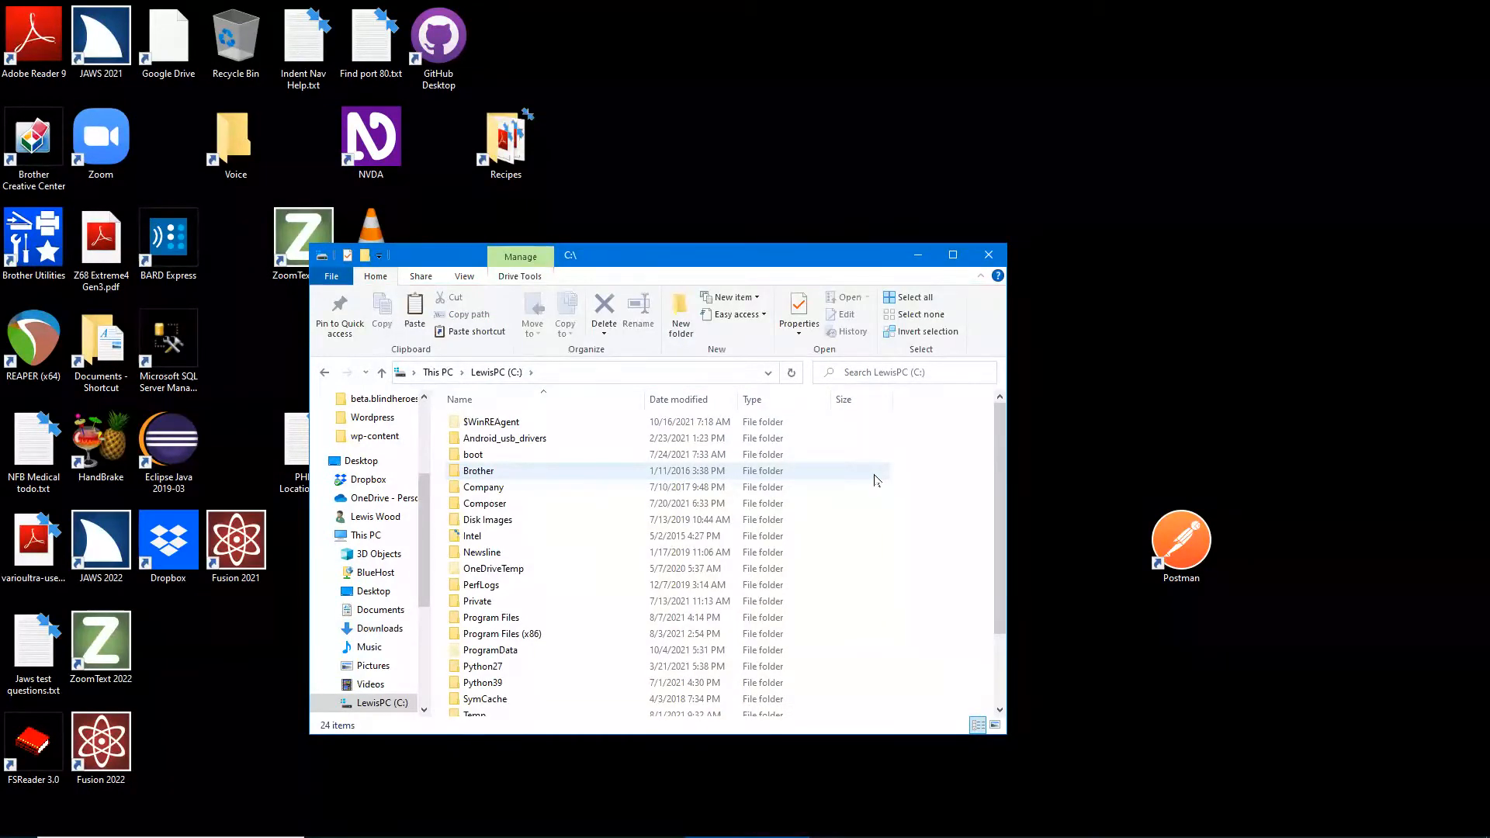
- Open the xampp folder on drive C, then its htdocs folder
key(Down)
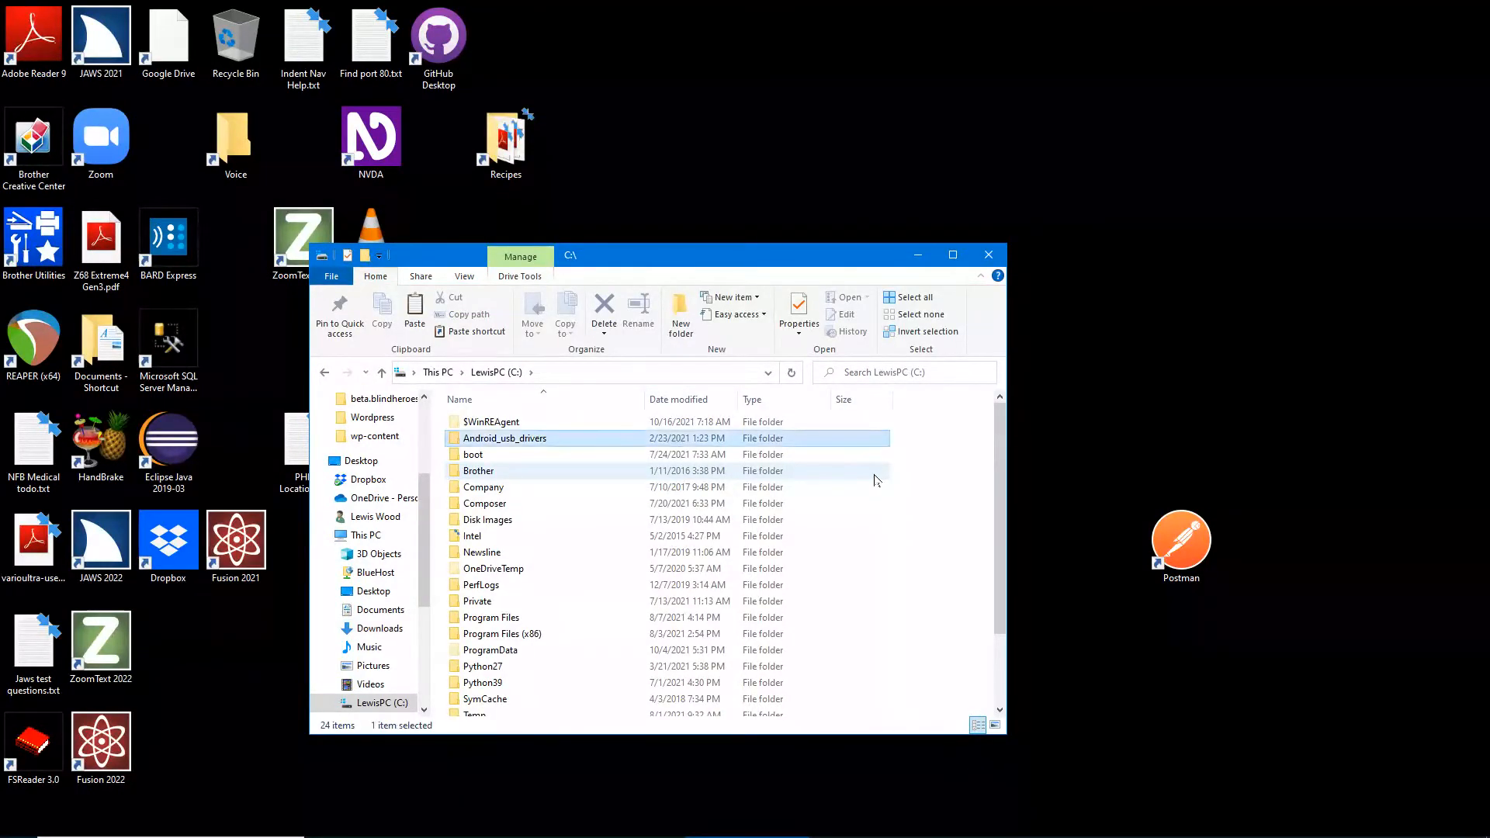
key(ctrl)
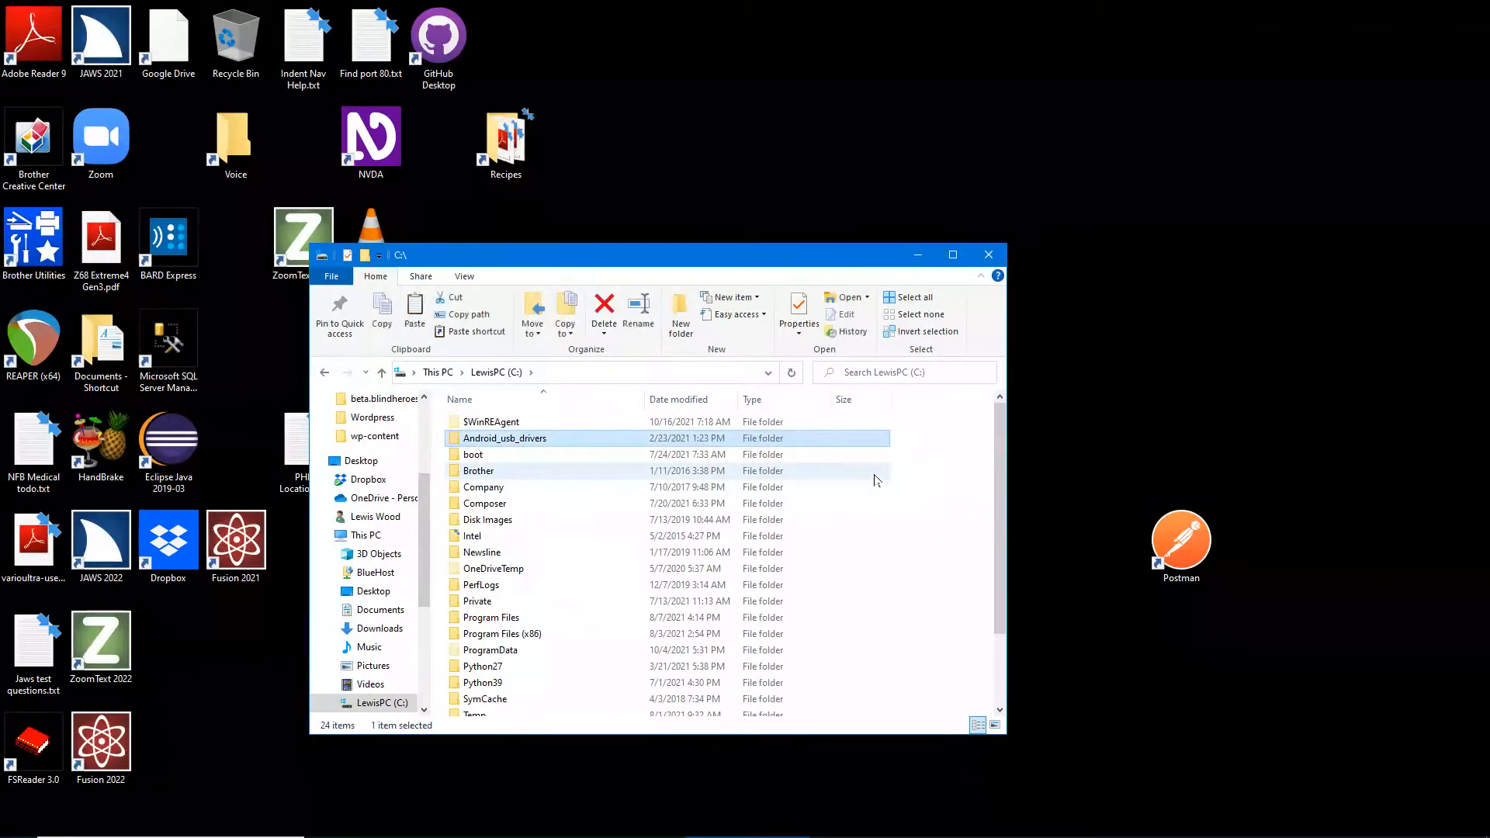
key(ctrl)
key(x)
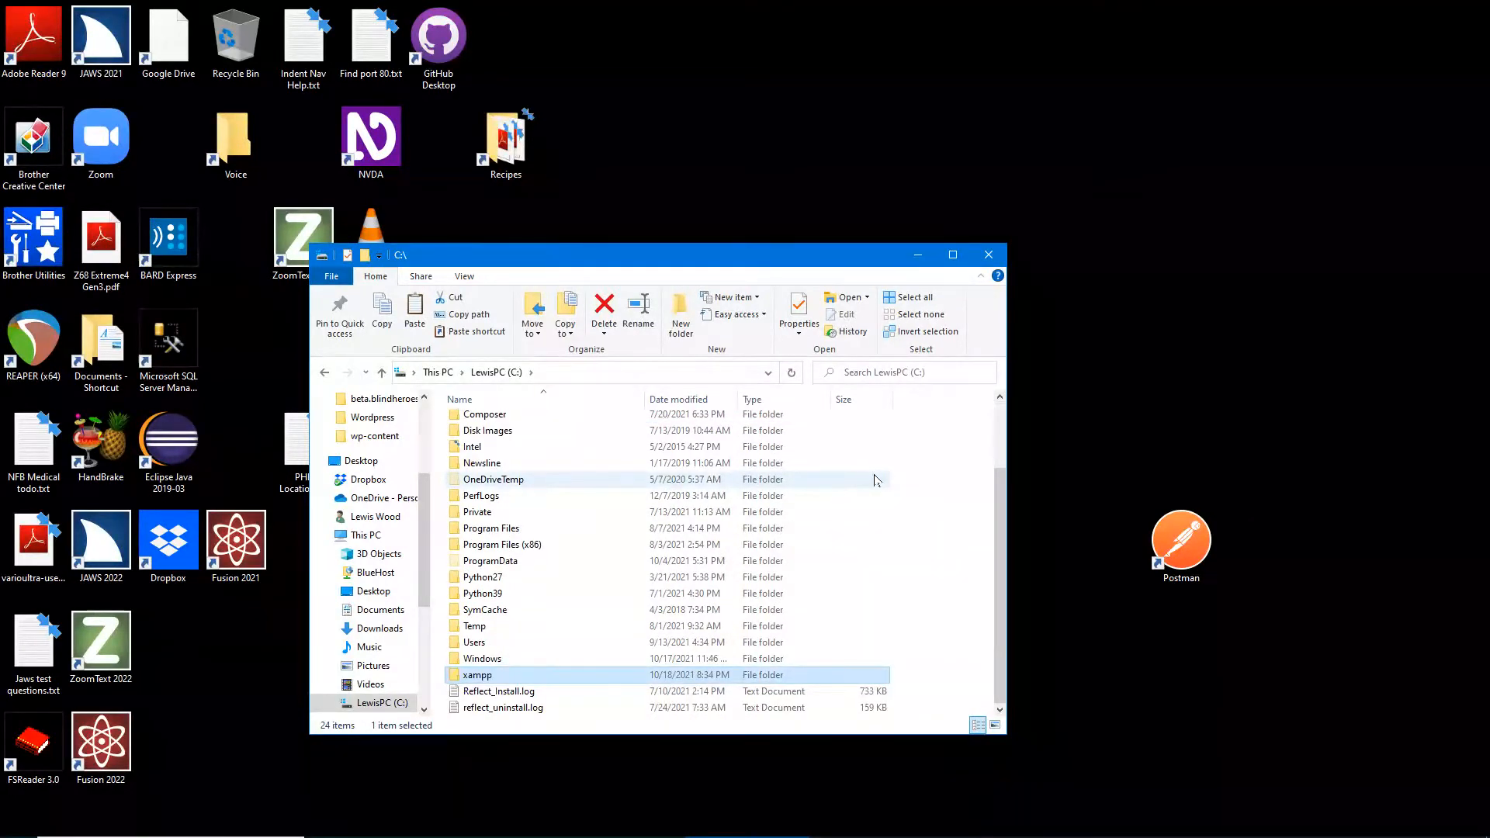
key(Return)
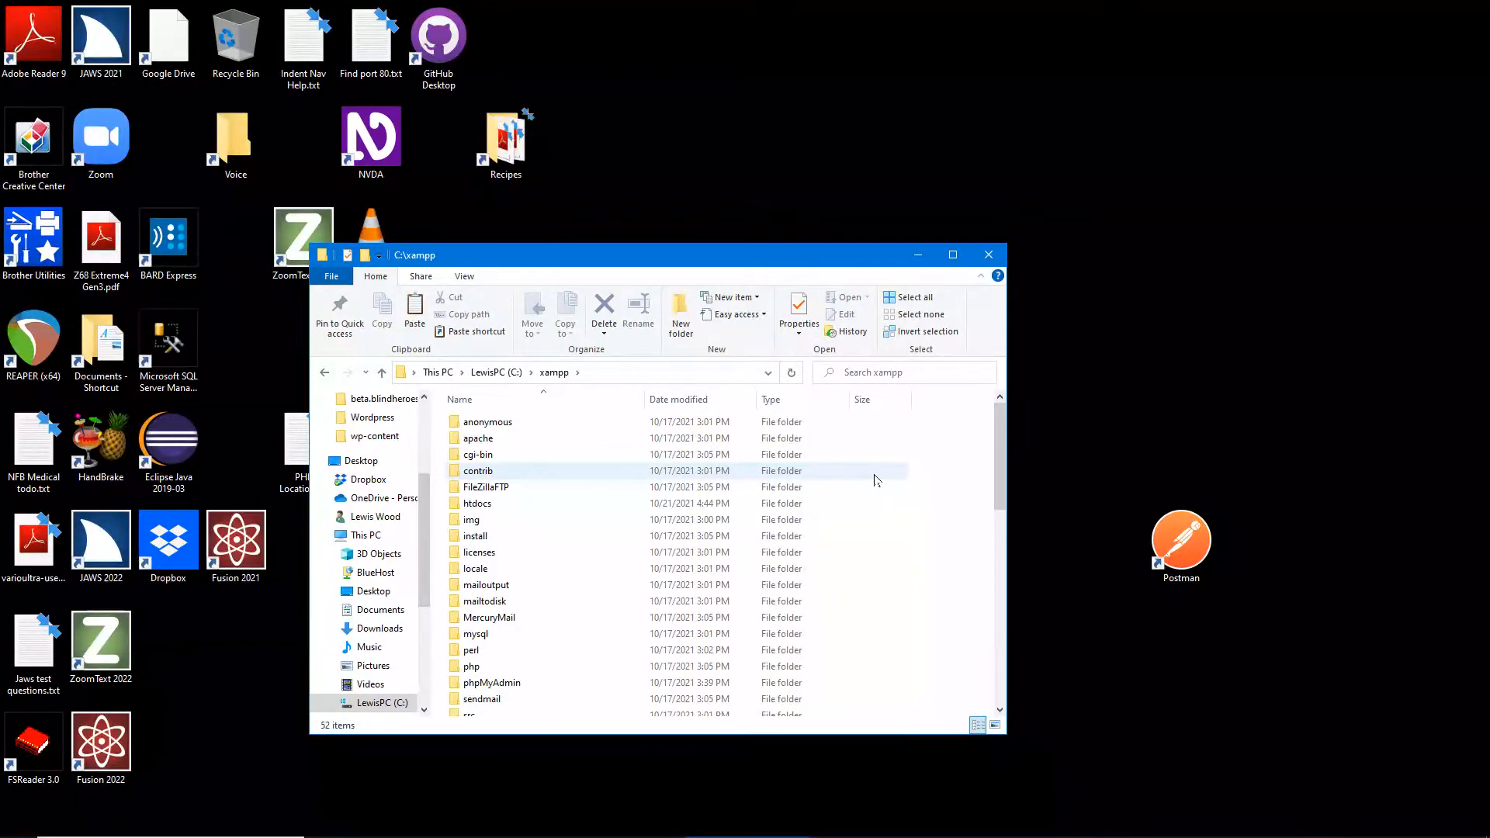
key(h)
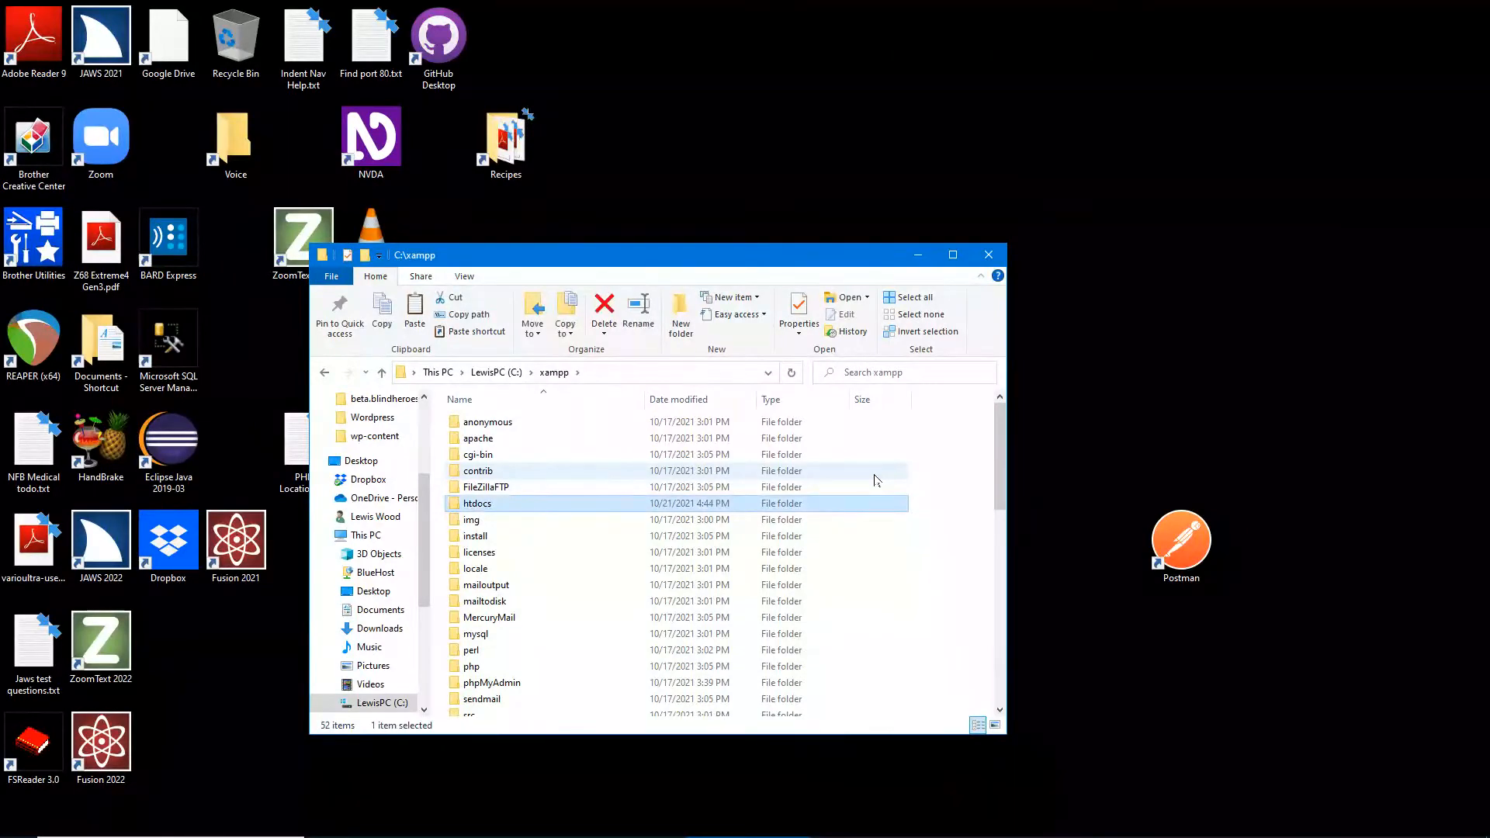
key(Return)
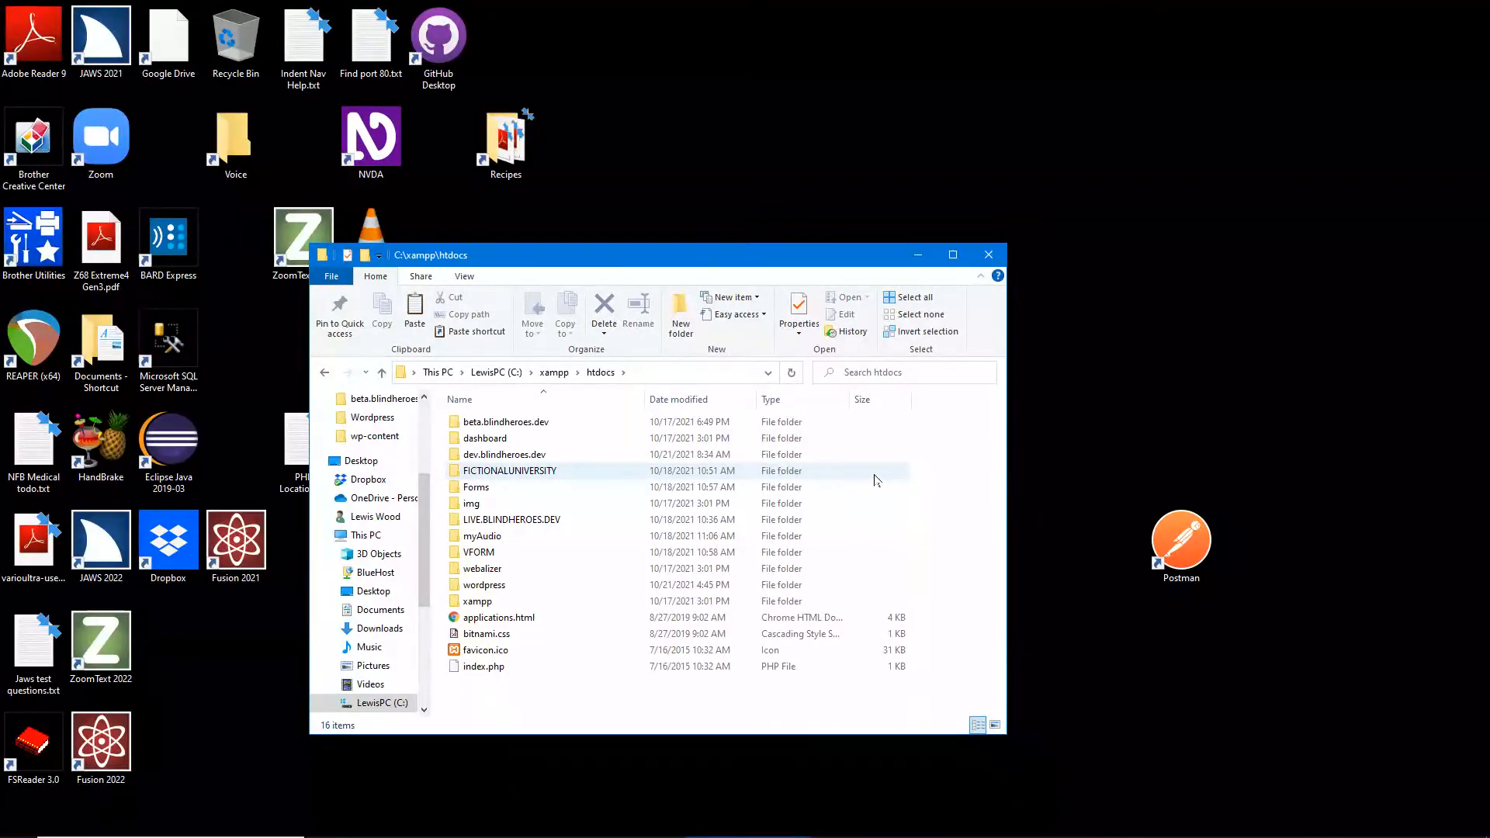
key(Down)
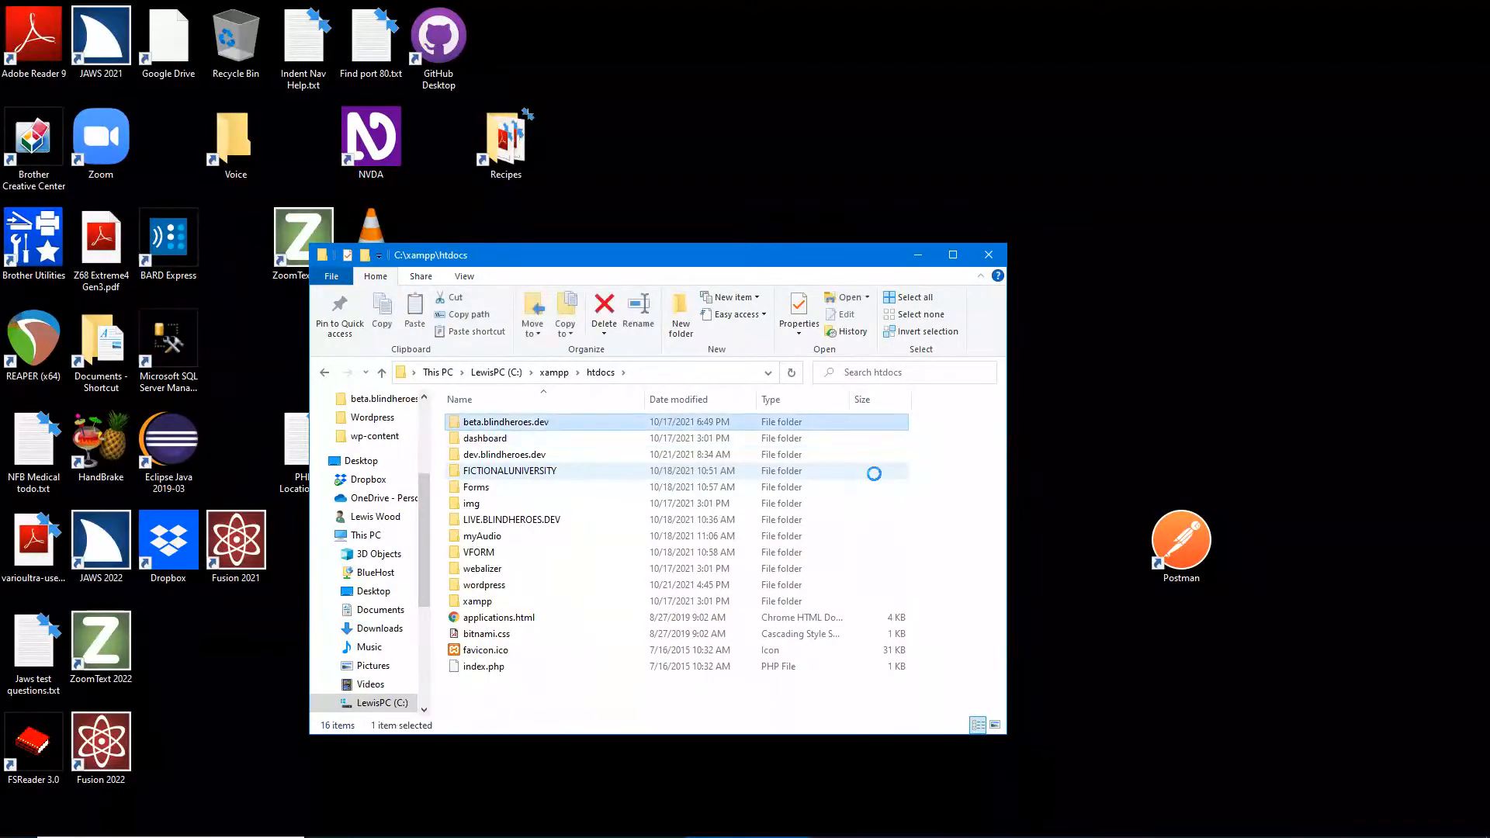
key(ctrl+c)
key(ctrl)
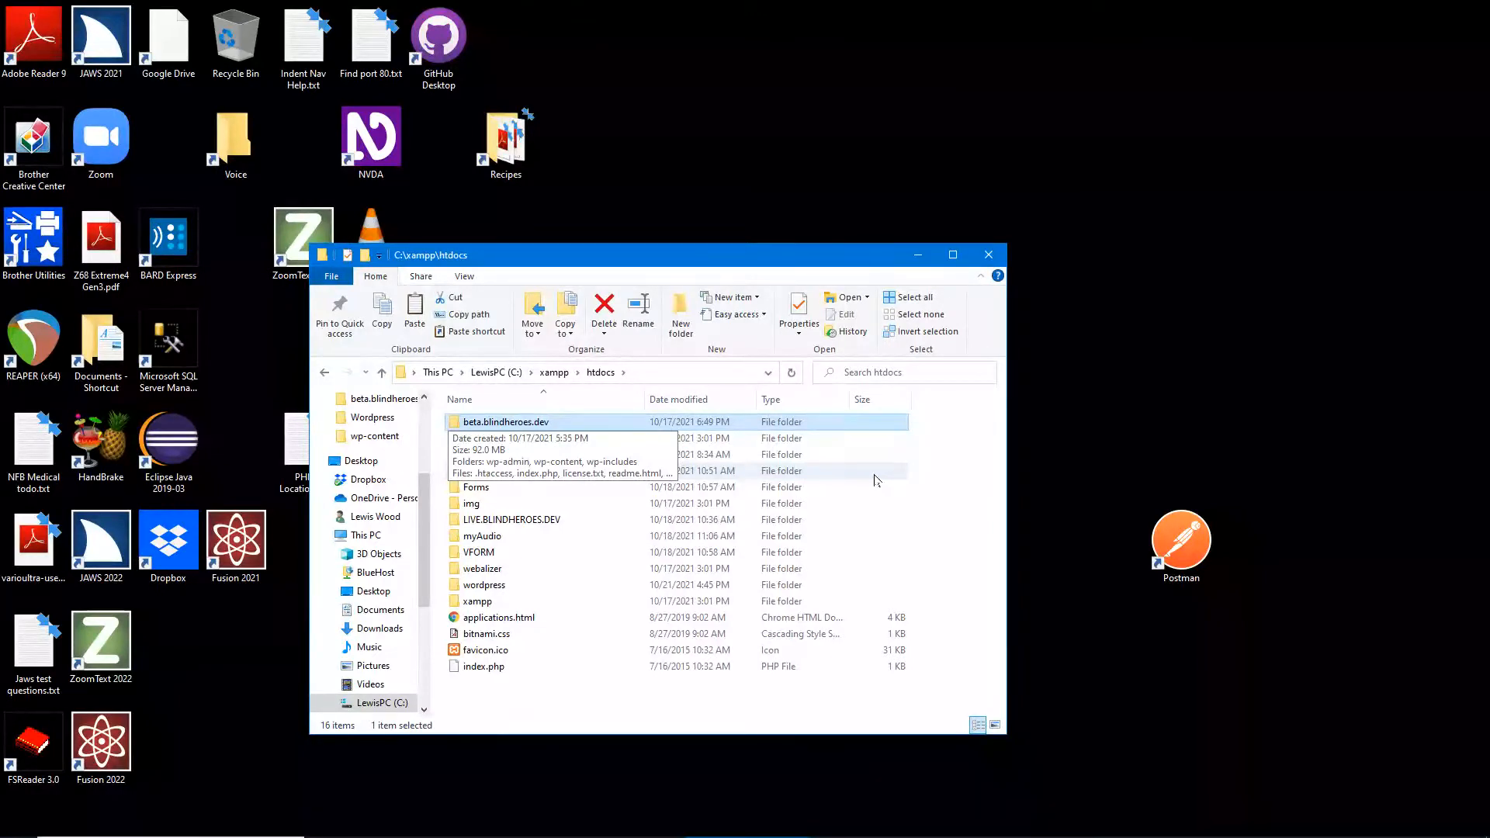
key(Down)
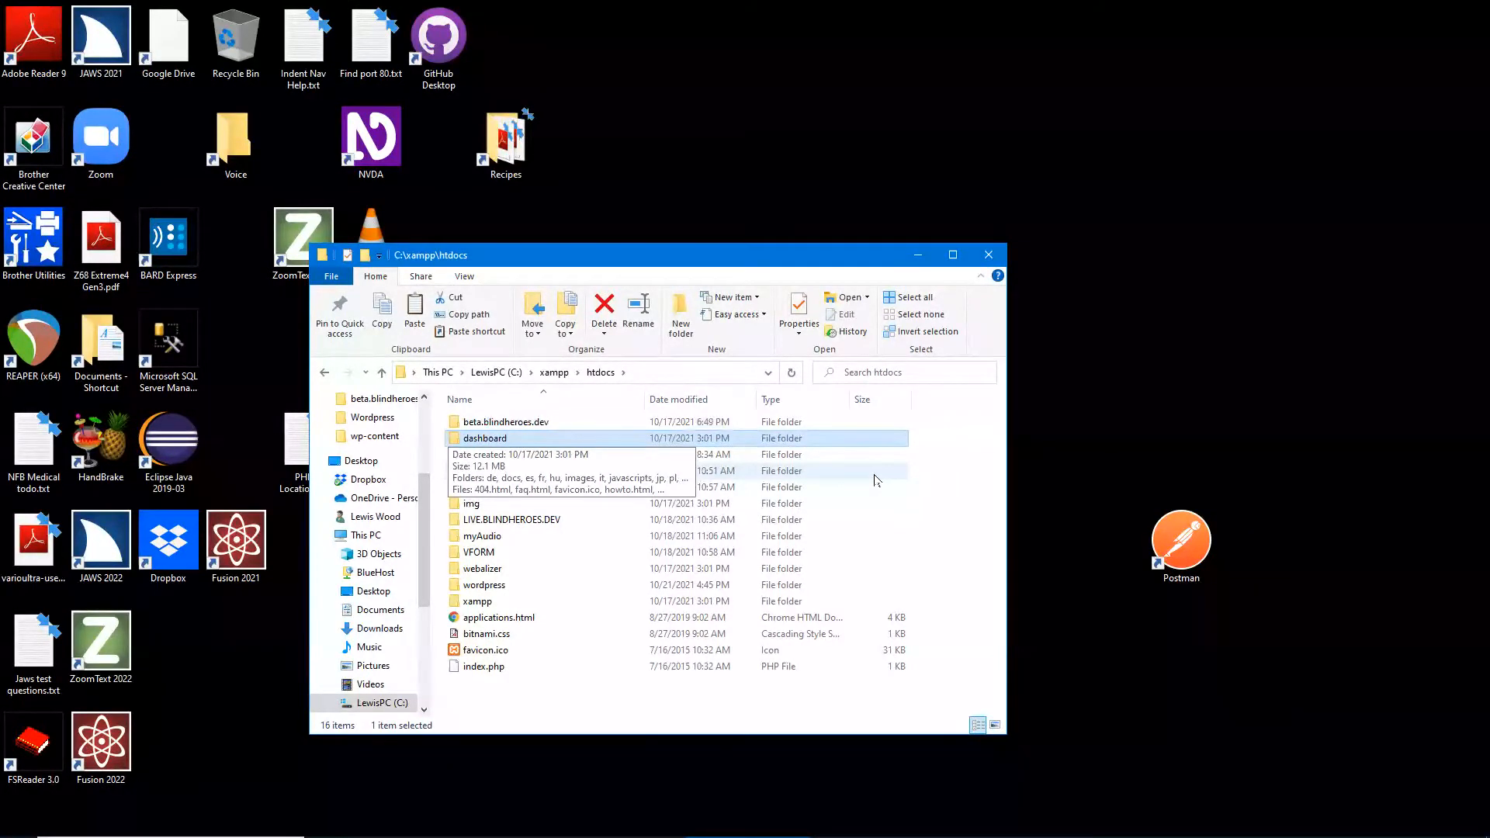
key(Down)
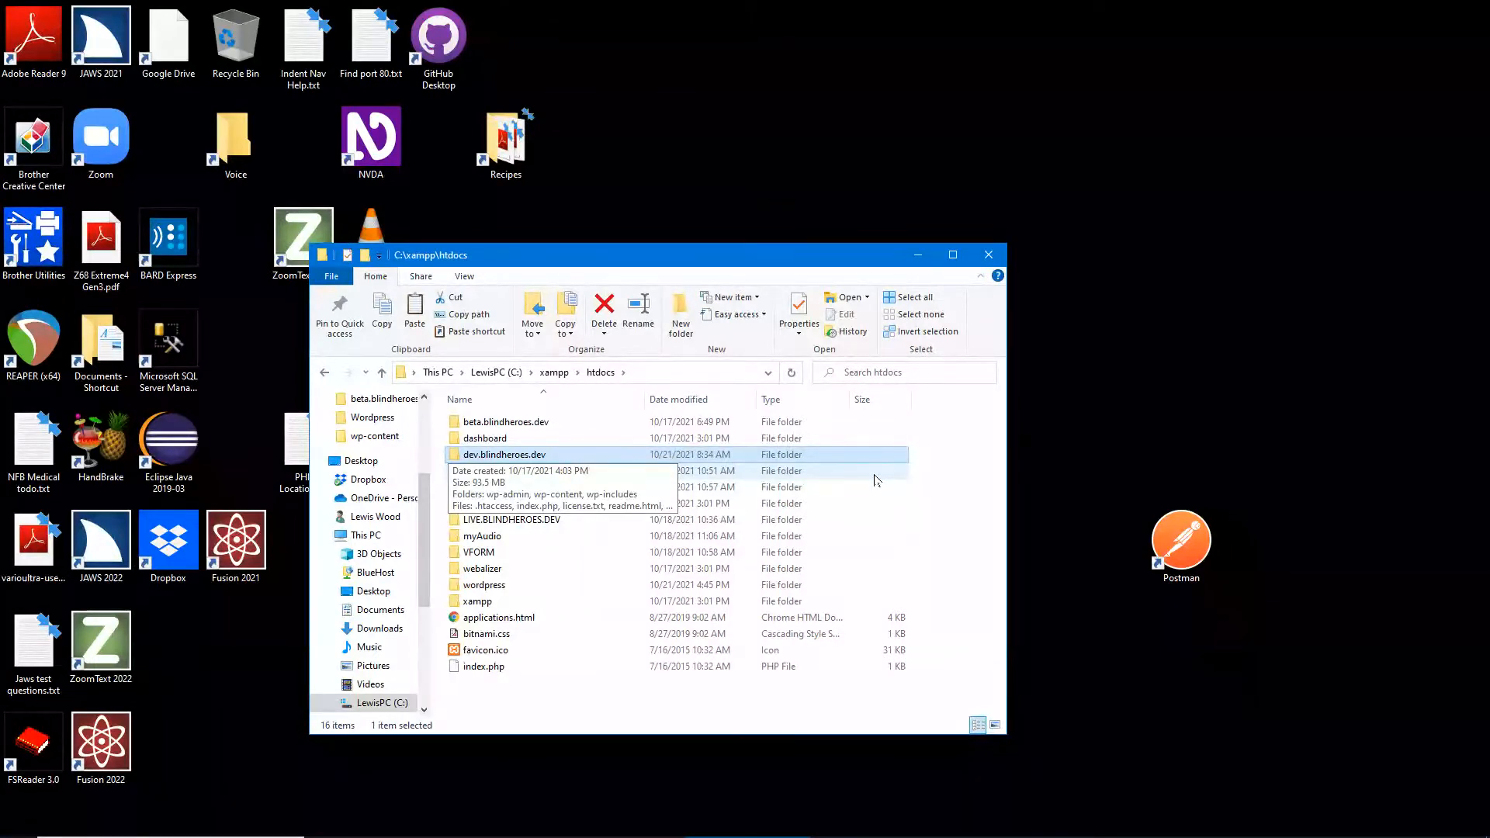
key(Down)
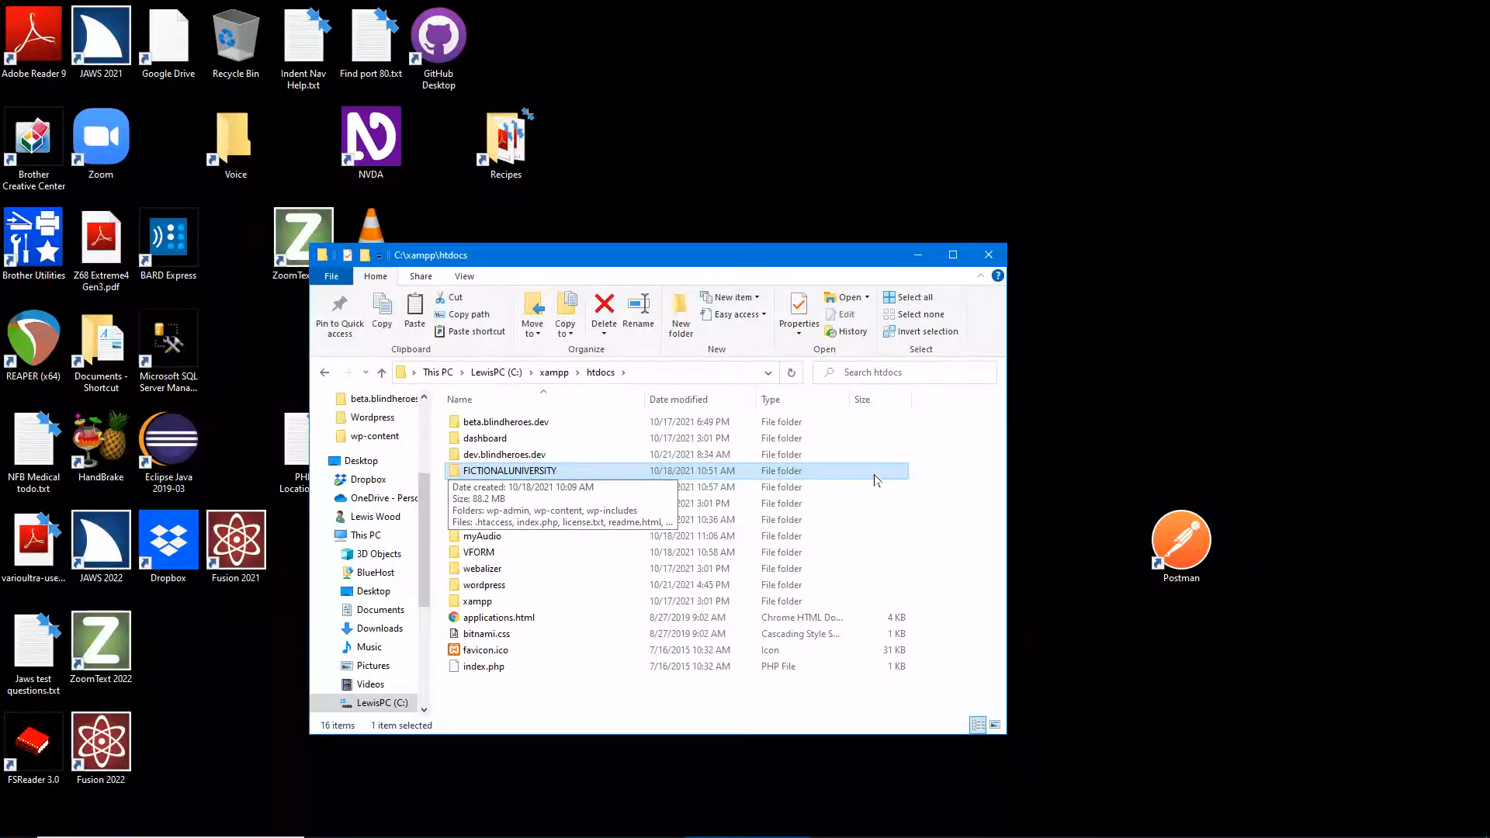
- Move down the htdocs list to the wordpress folder and begin renaming it with F2
key(Down)
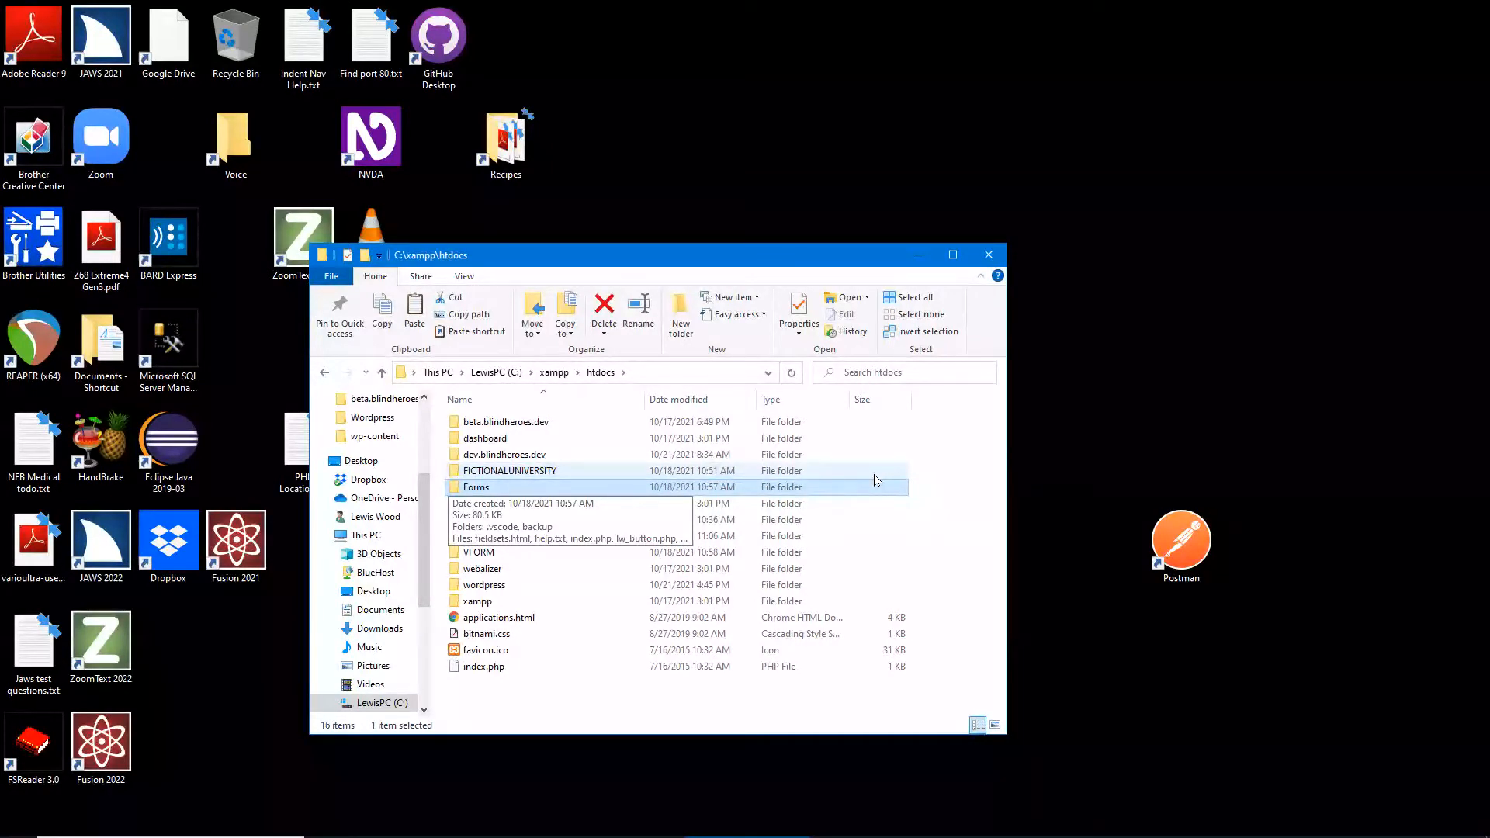
key(Down)
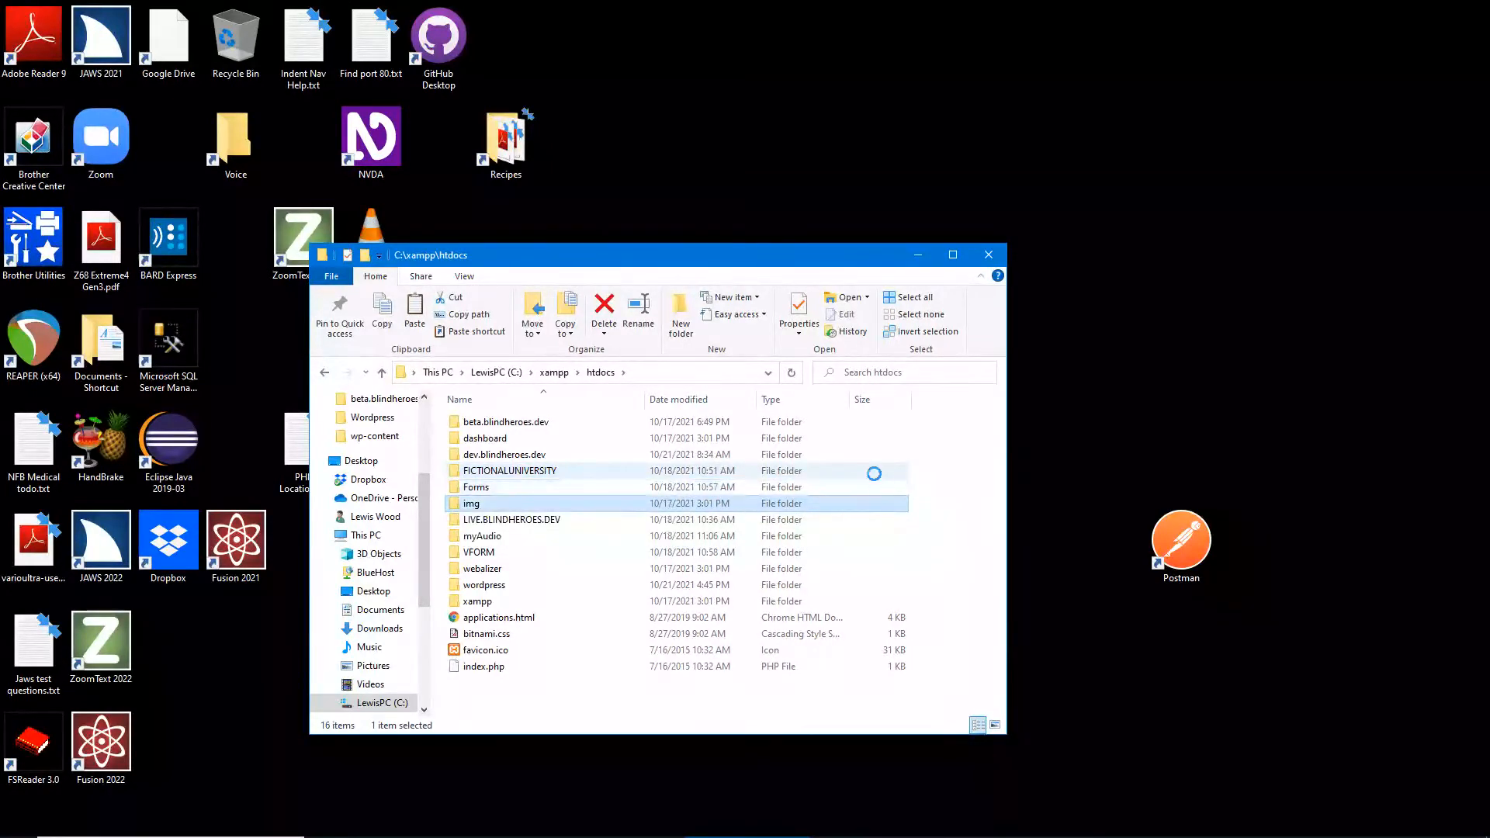
key(Down)
key(Up)
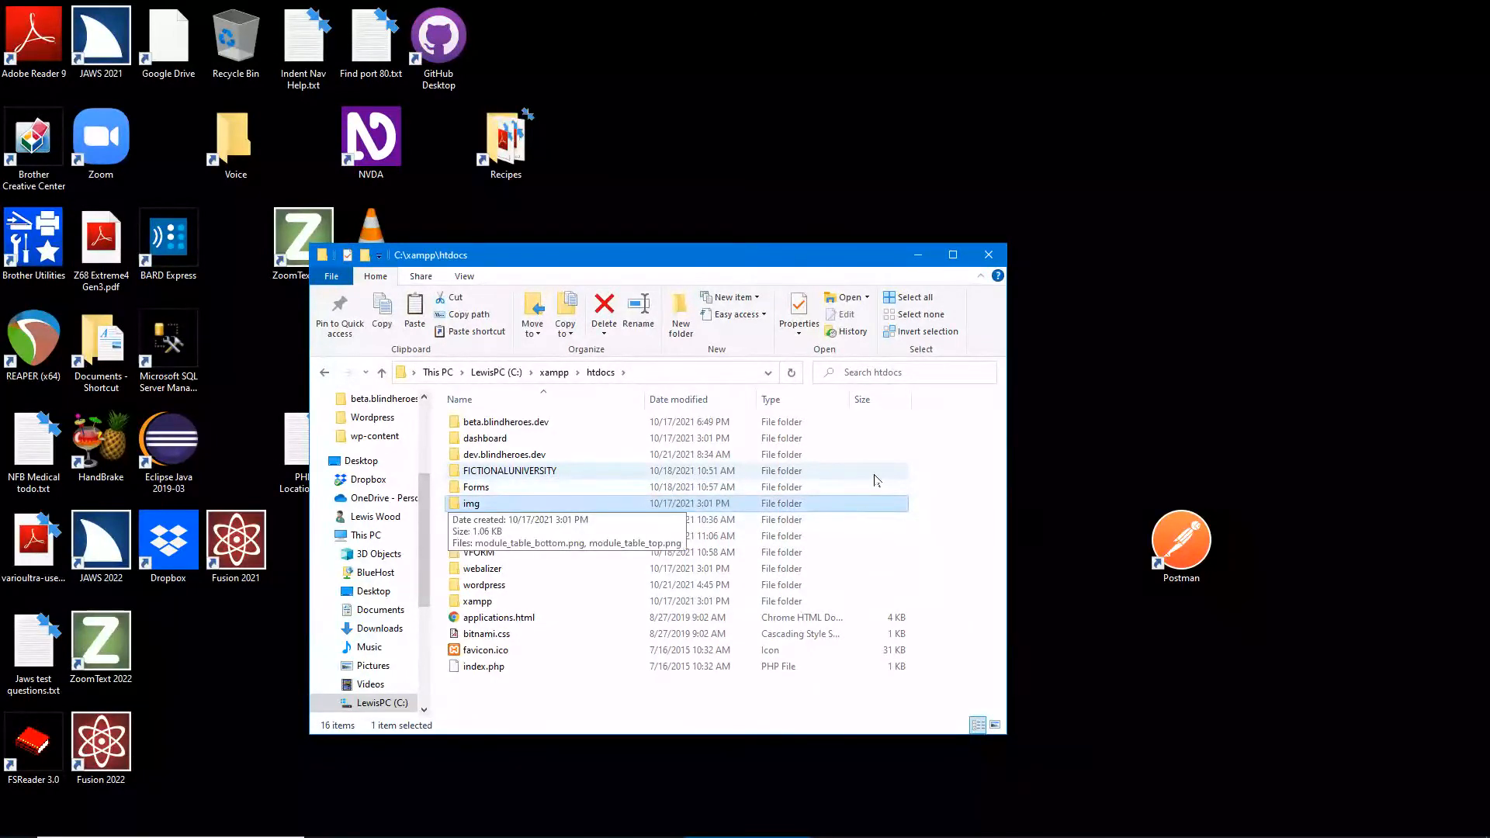
key(Down)
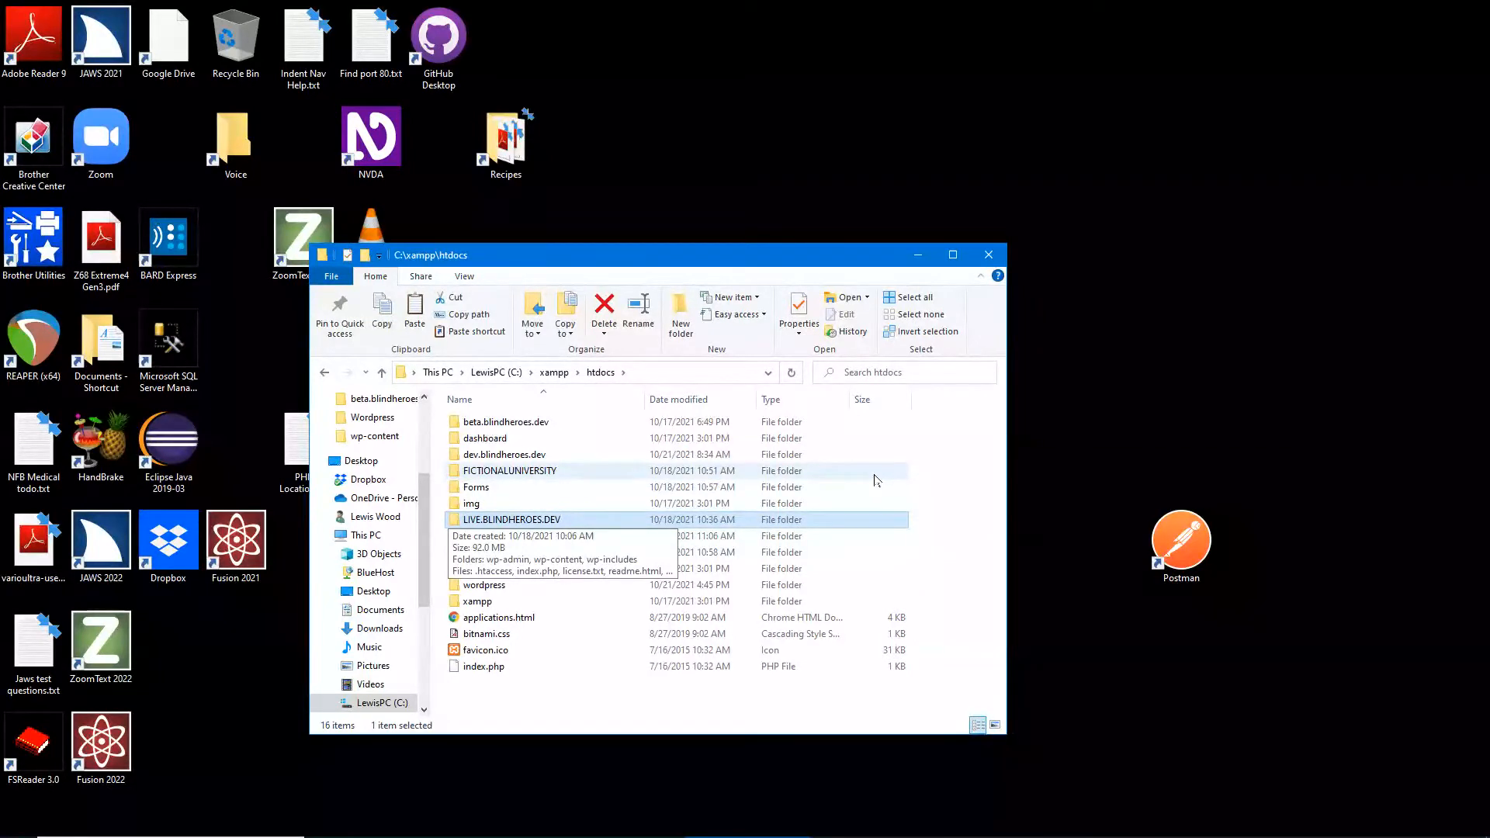
key(Down)
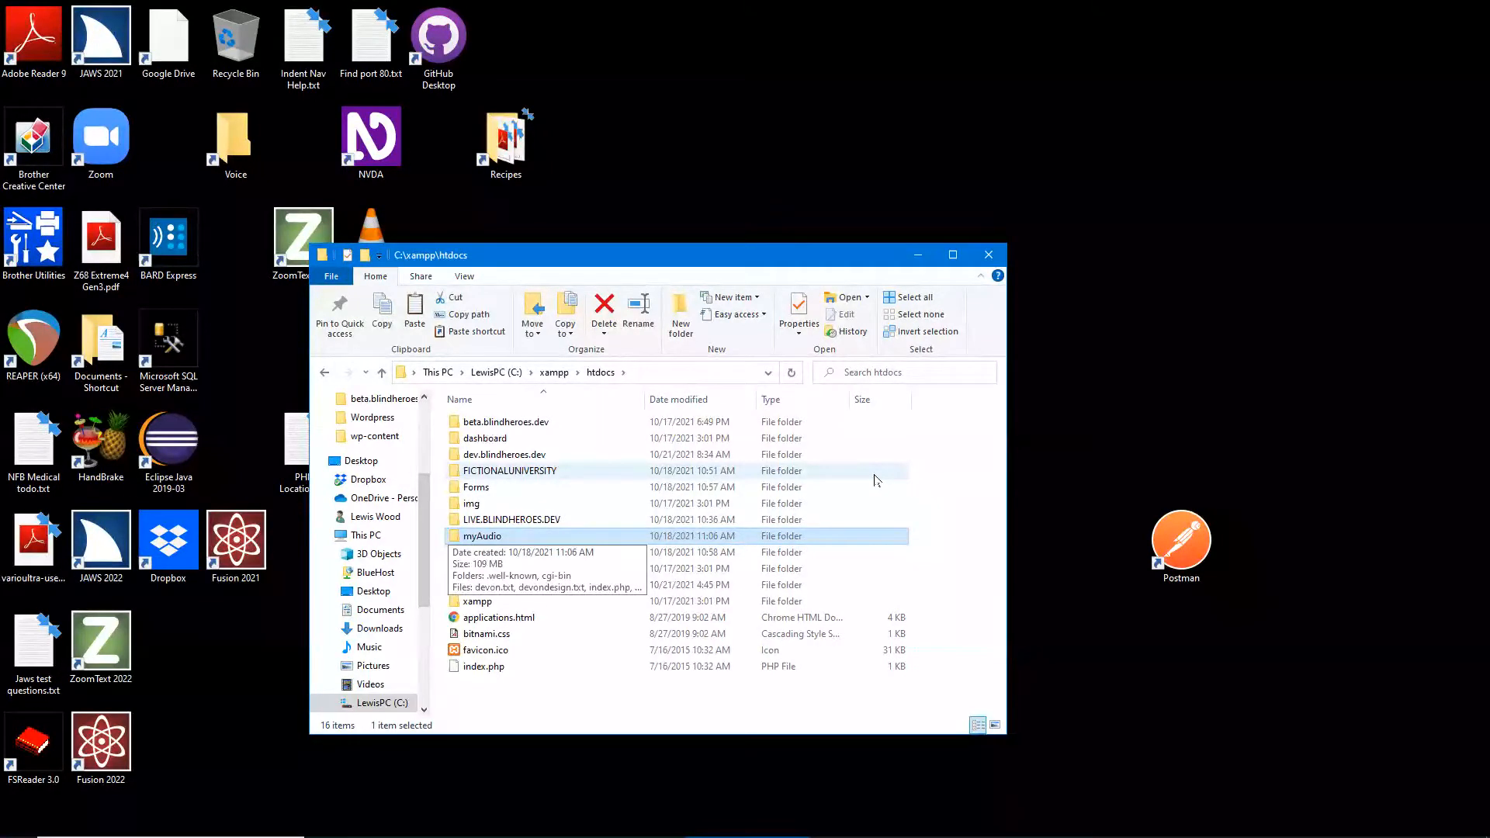
key(Down)
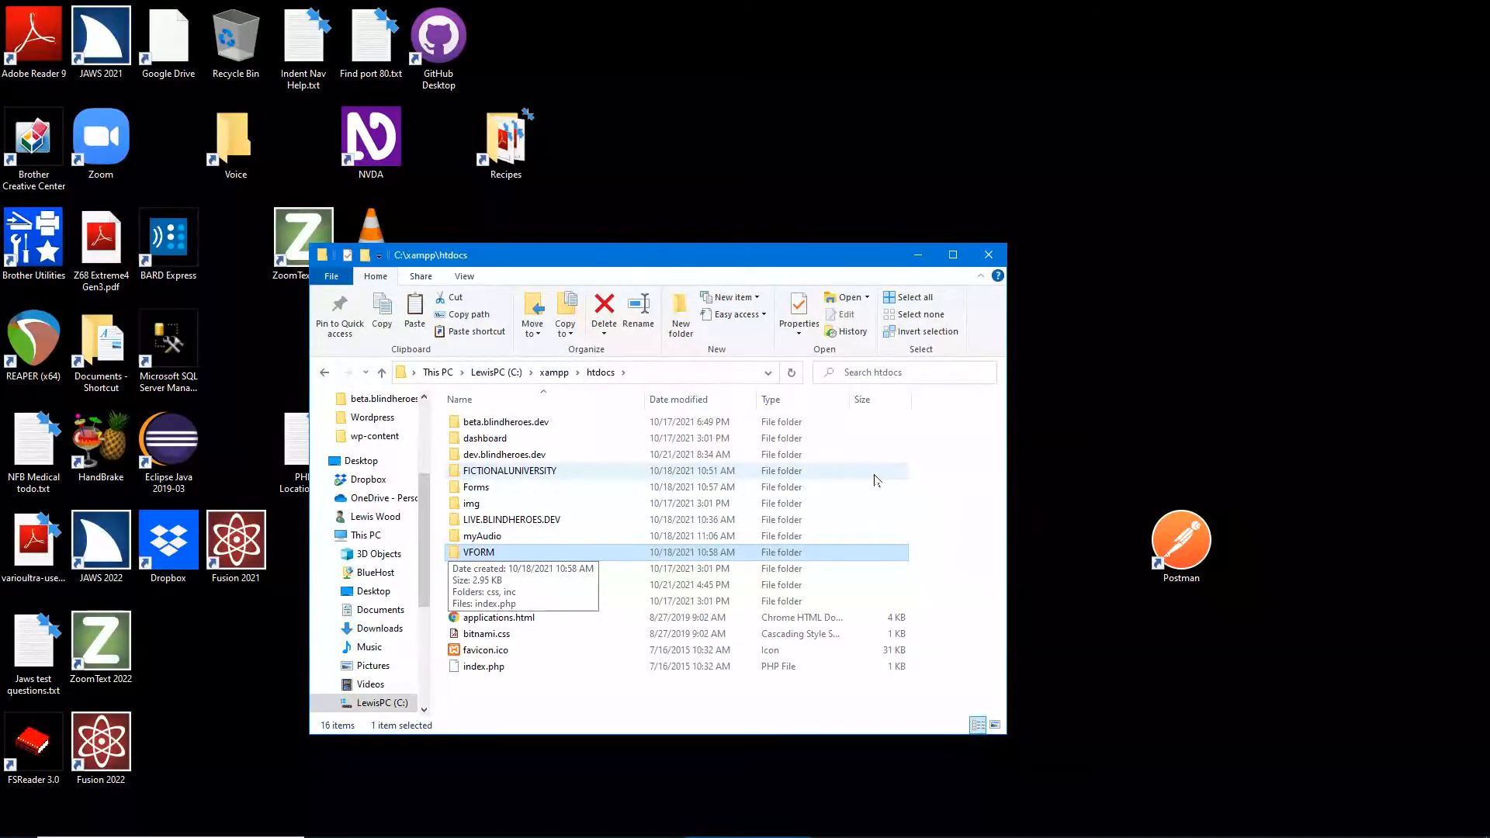
key(Down)
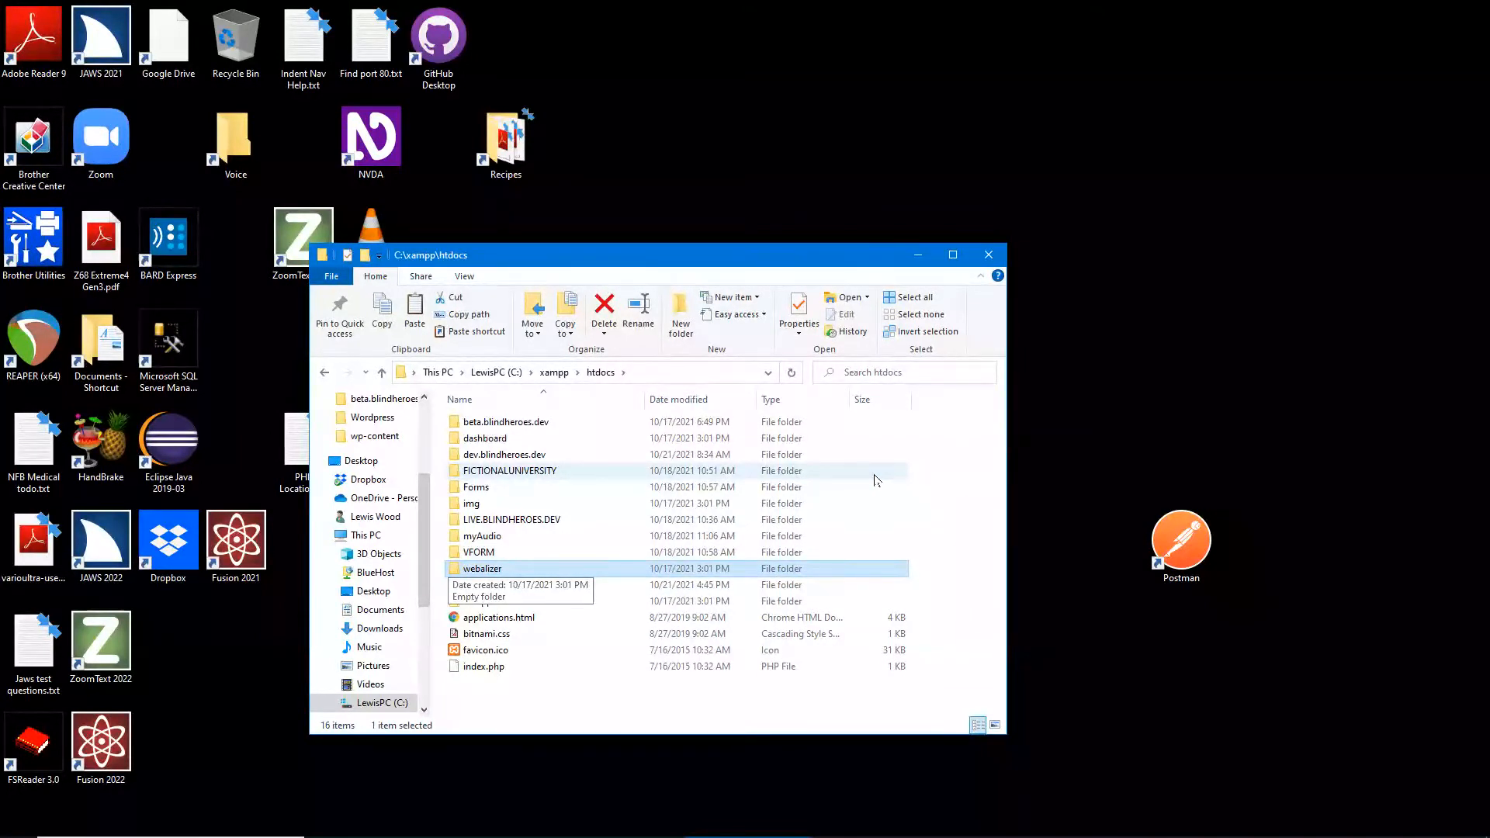
key(Down)
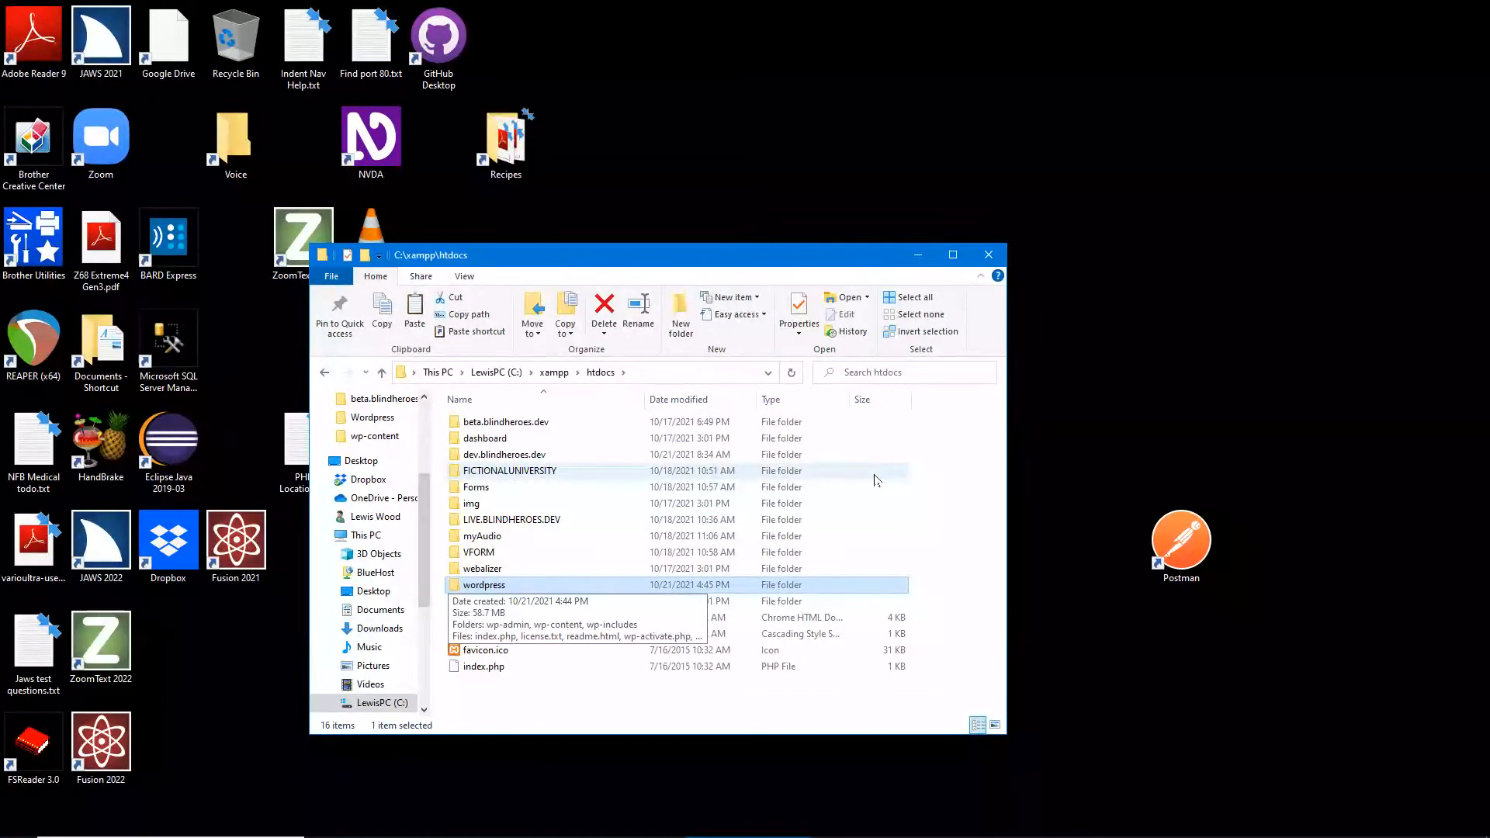
key(F2)
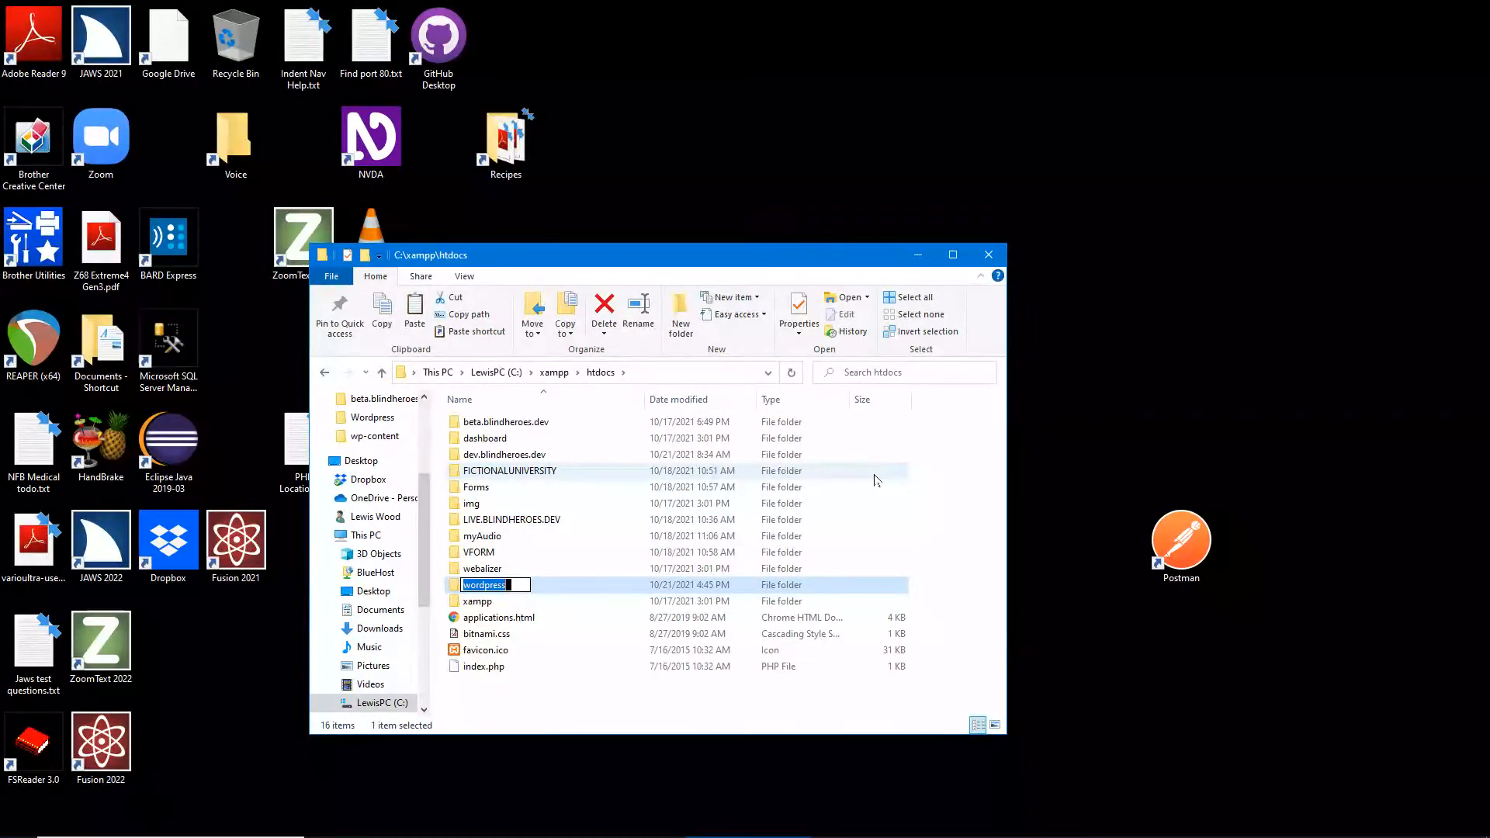
- Rename the wordpress folder to ChefBlog.dev and open it
text(ChefBlog.)
text(dev)
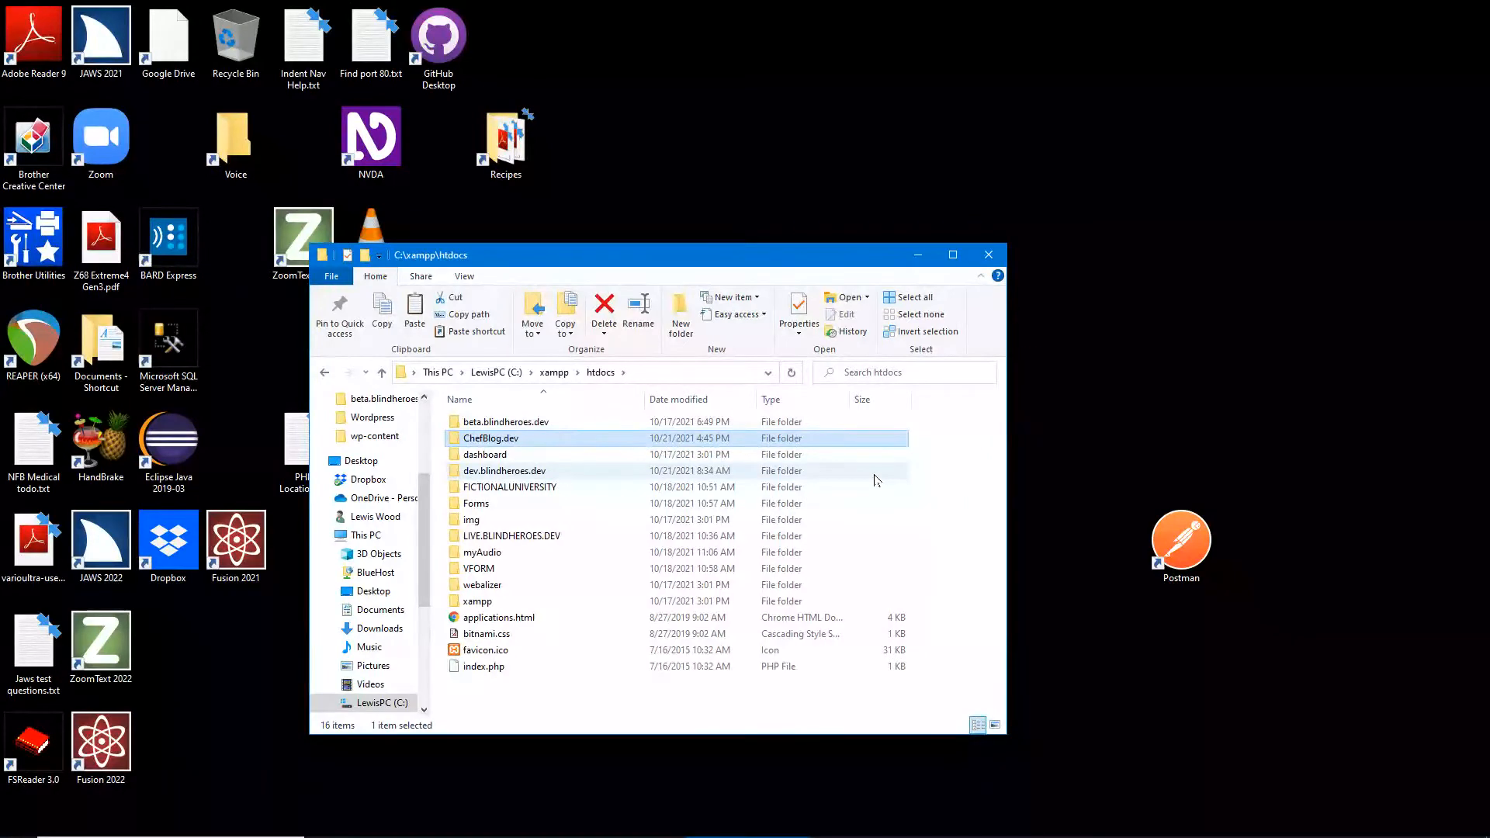
key(Return)
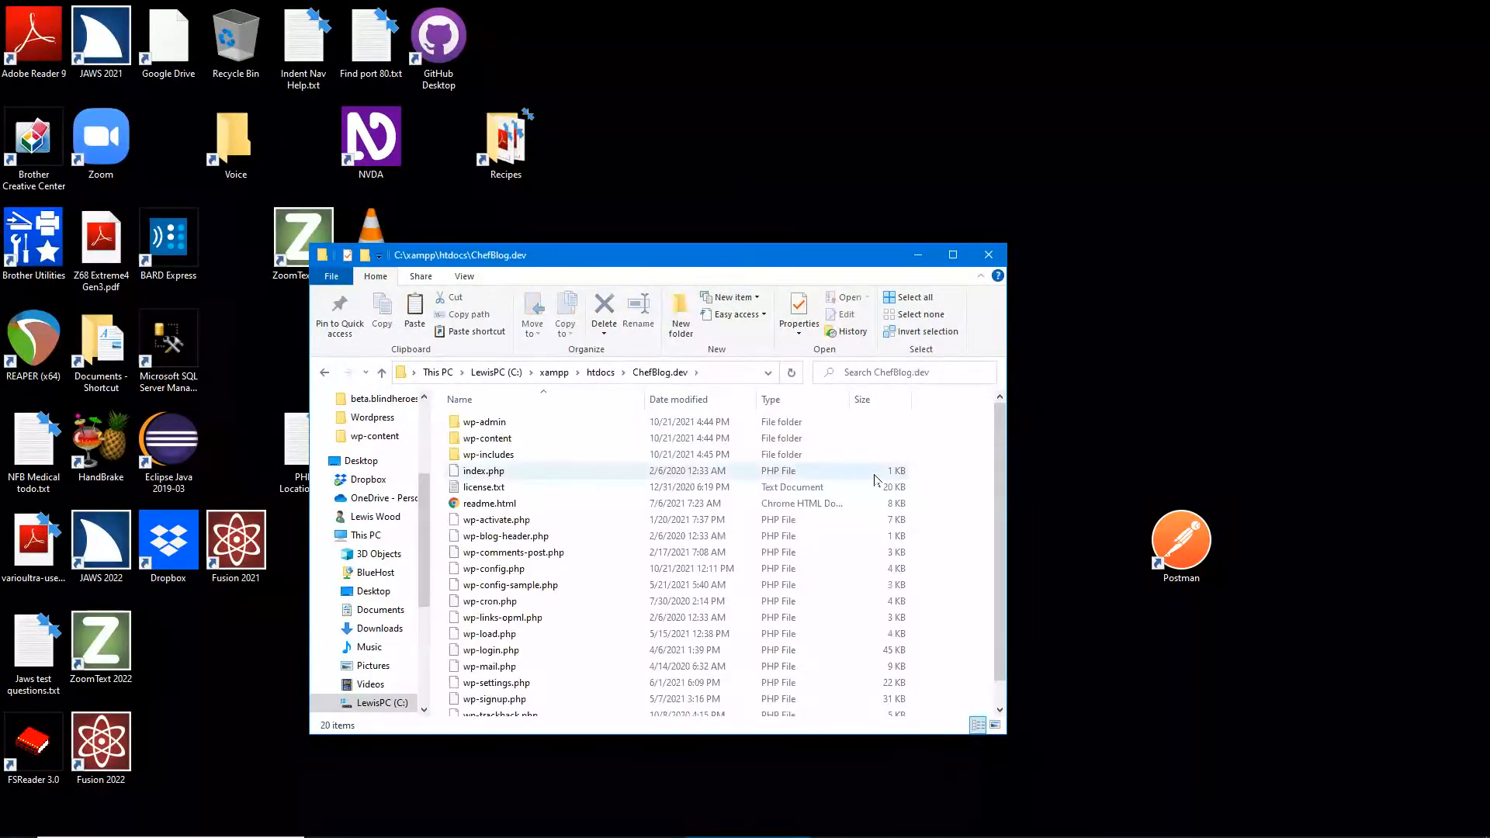
- Step through the ChefBlog.dev files down to wp-config-sample.php and open it
key(Down)
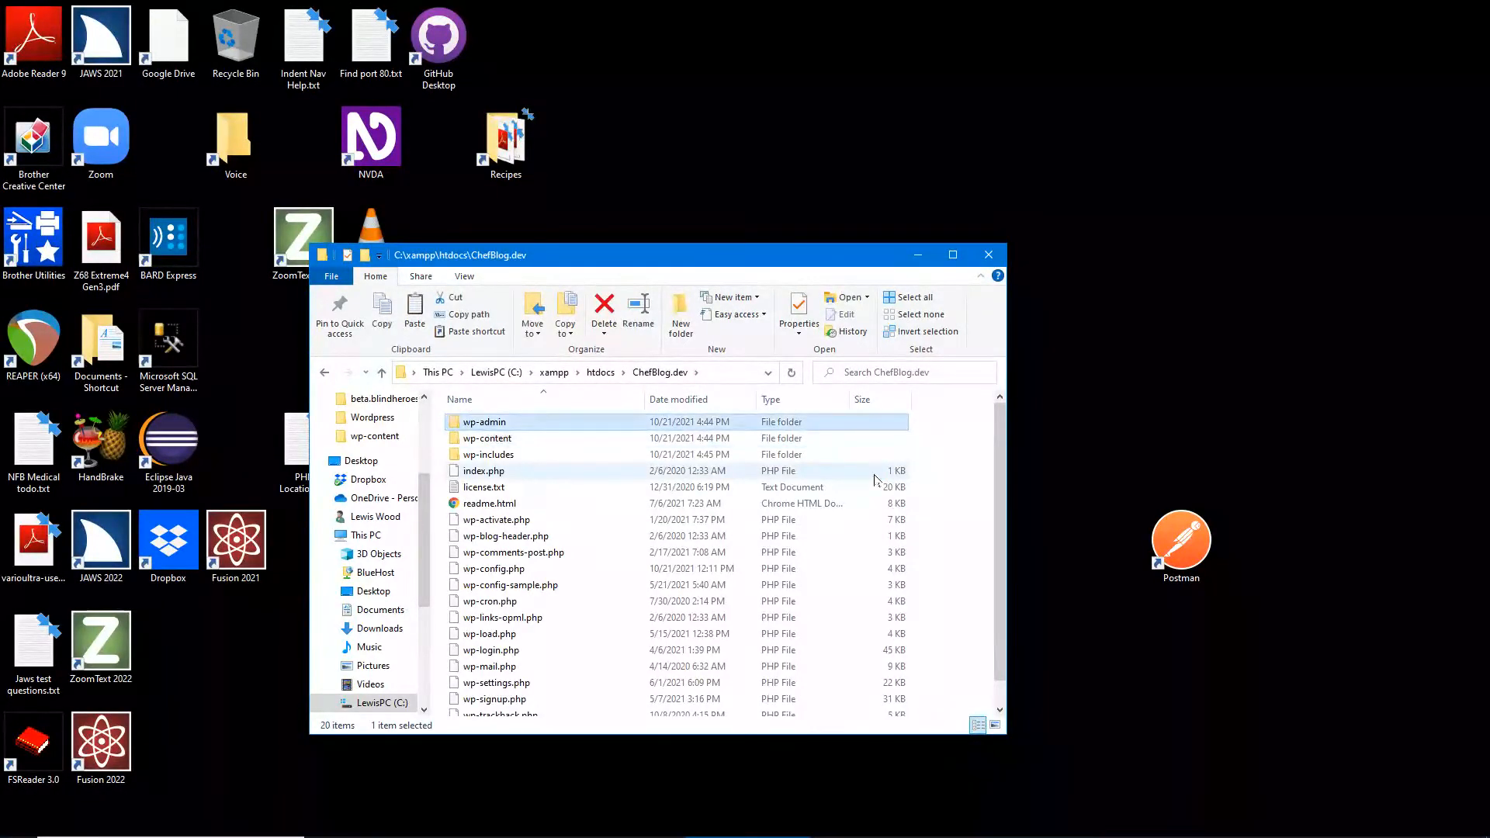
key(Down)
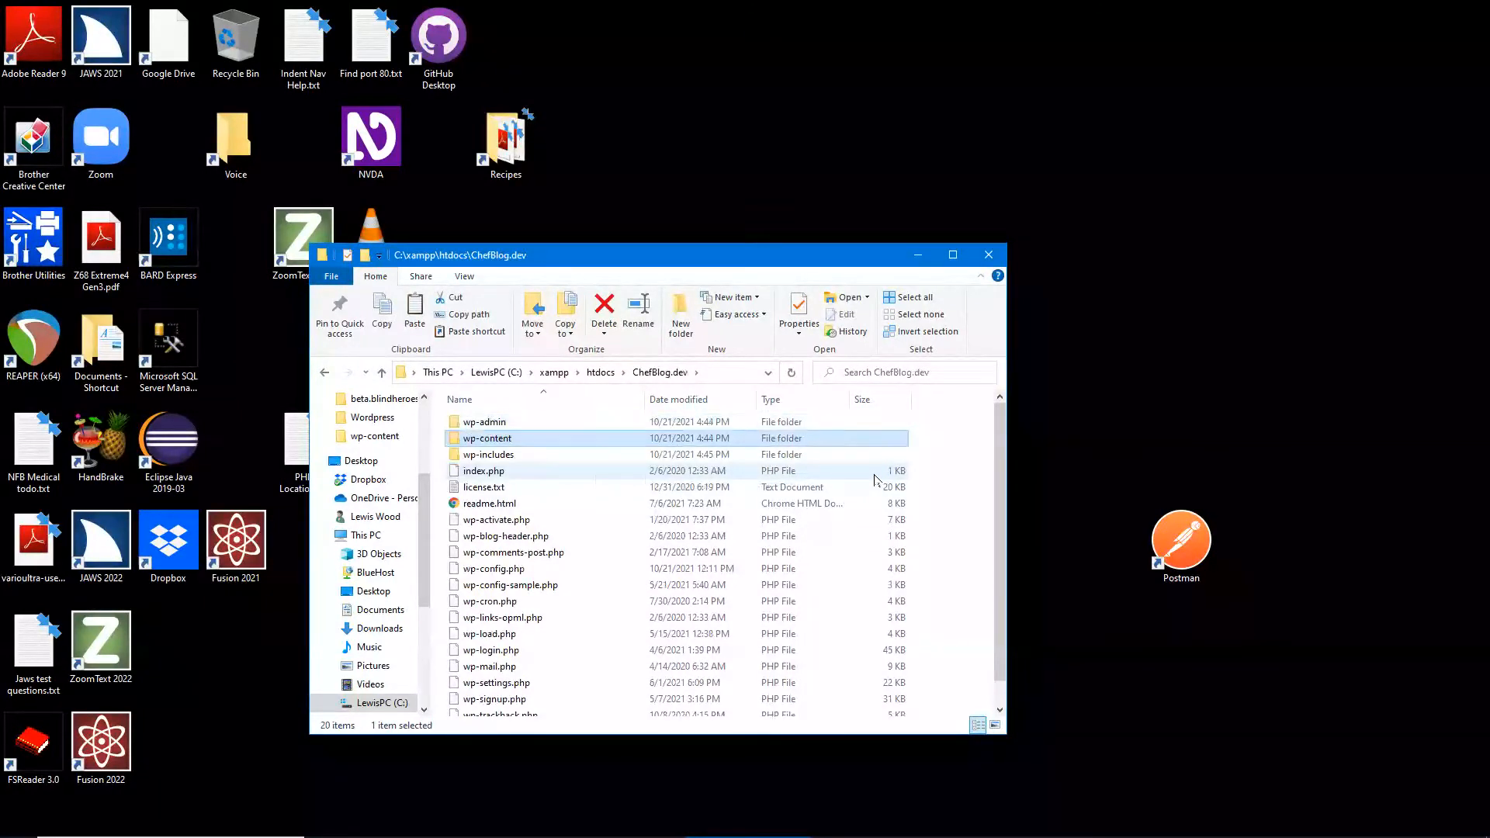
key(Down)
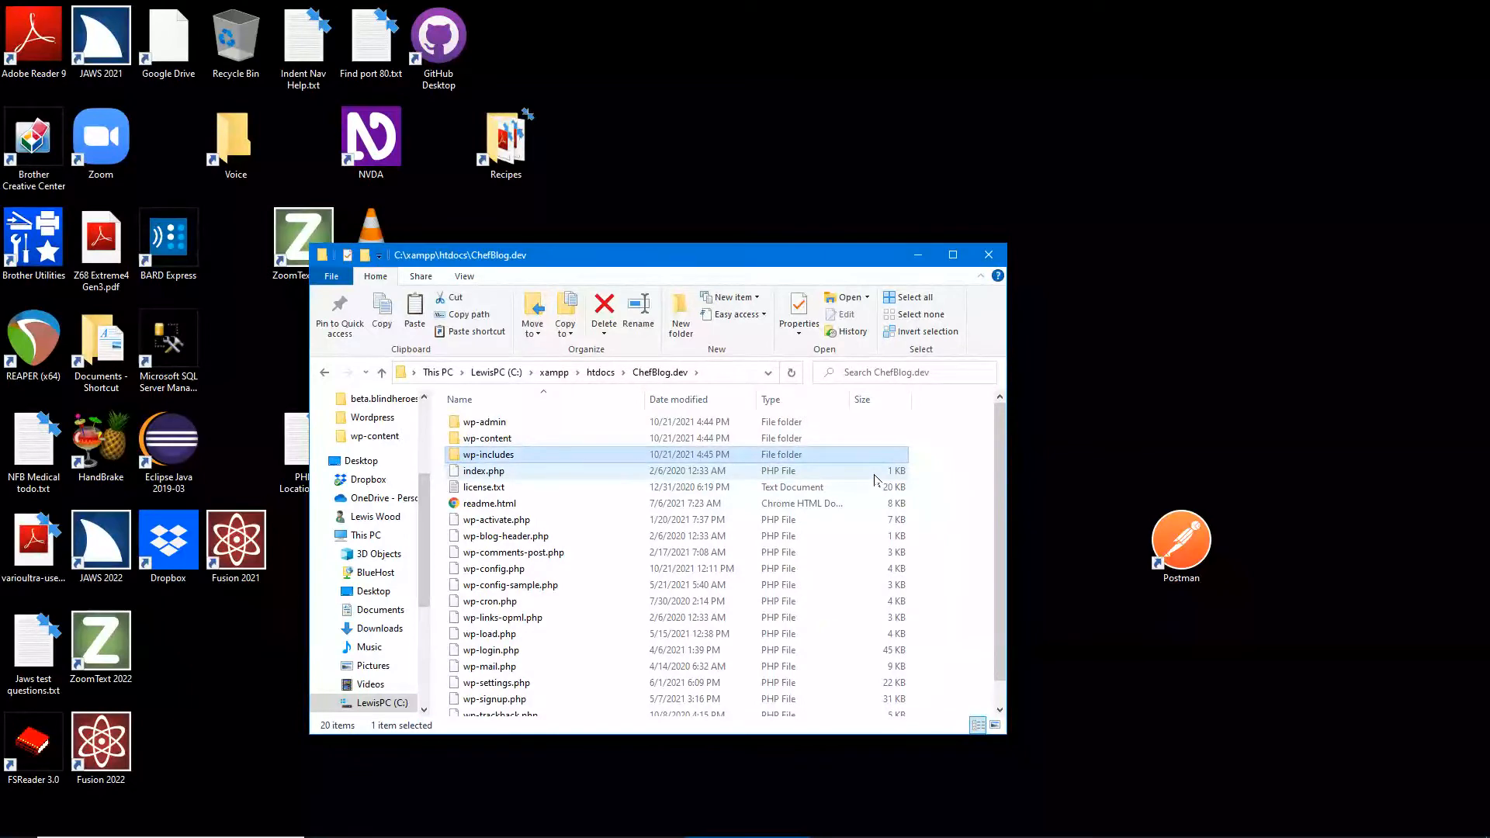
key(Down)
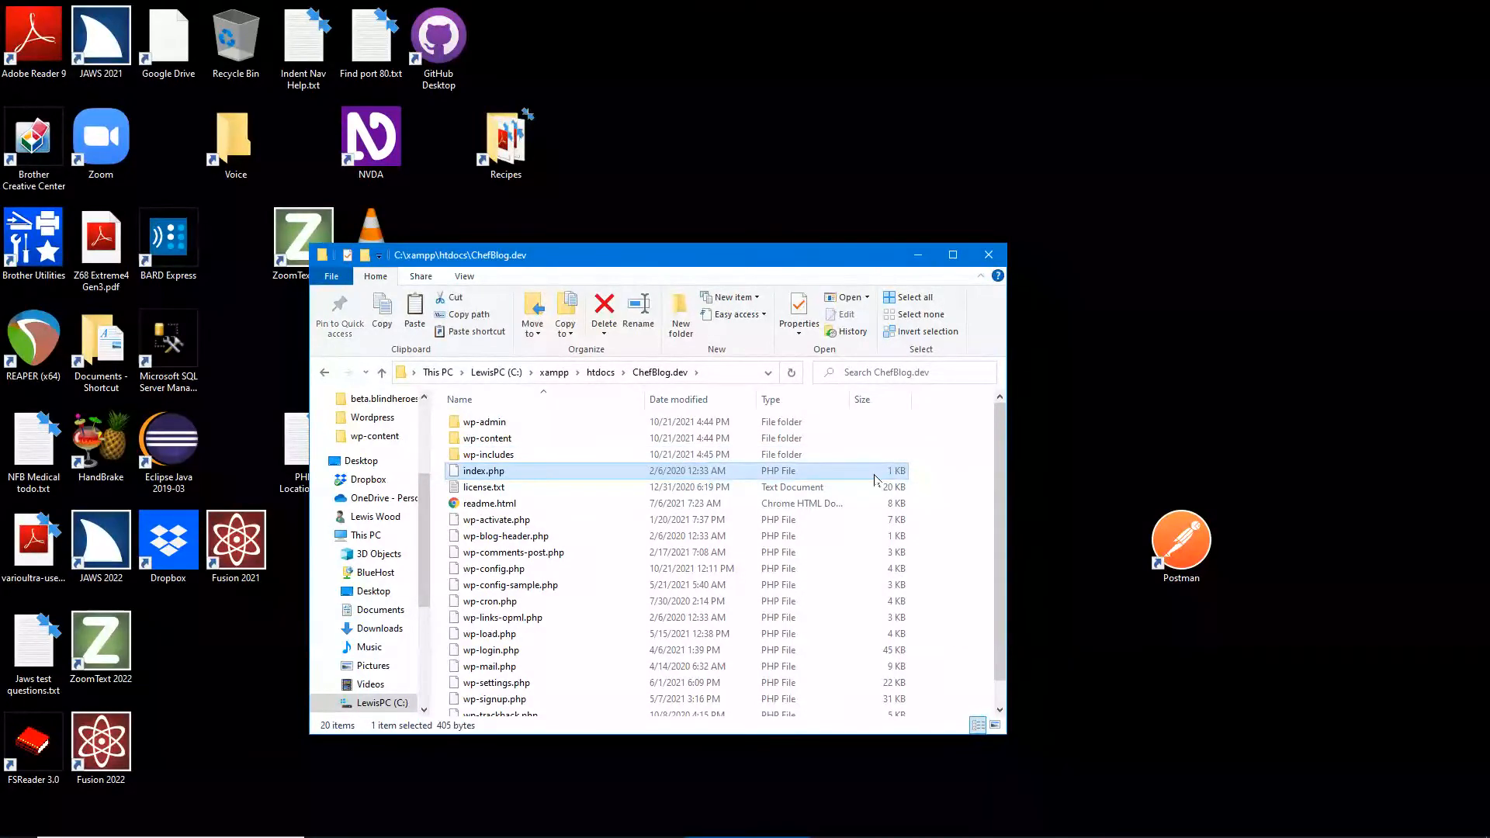
key(Down)
key(Down)
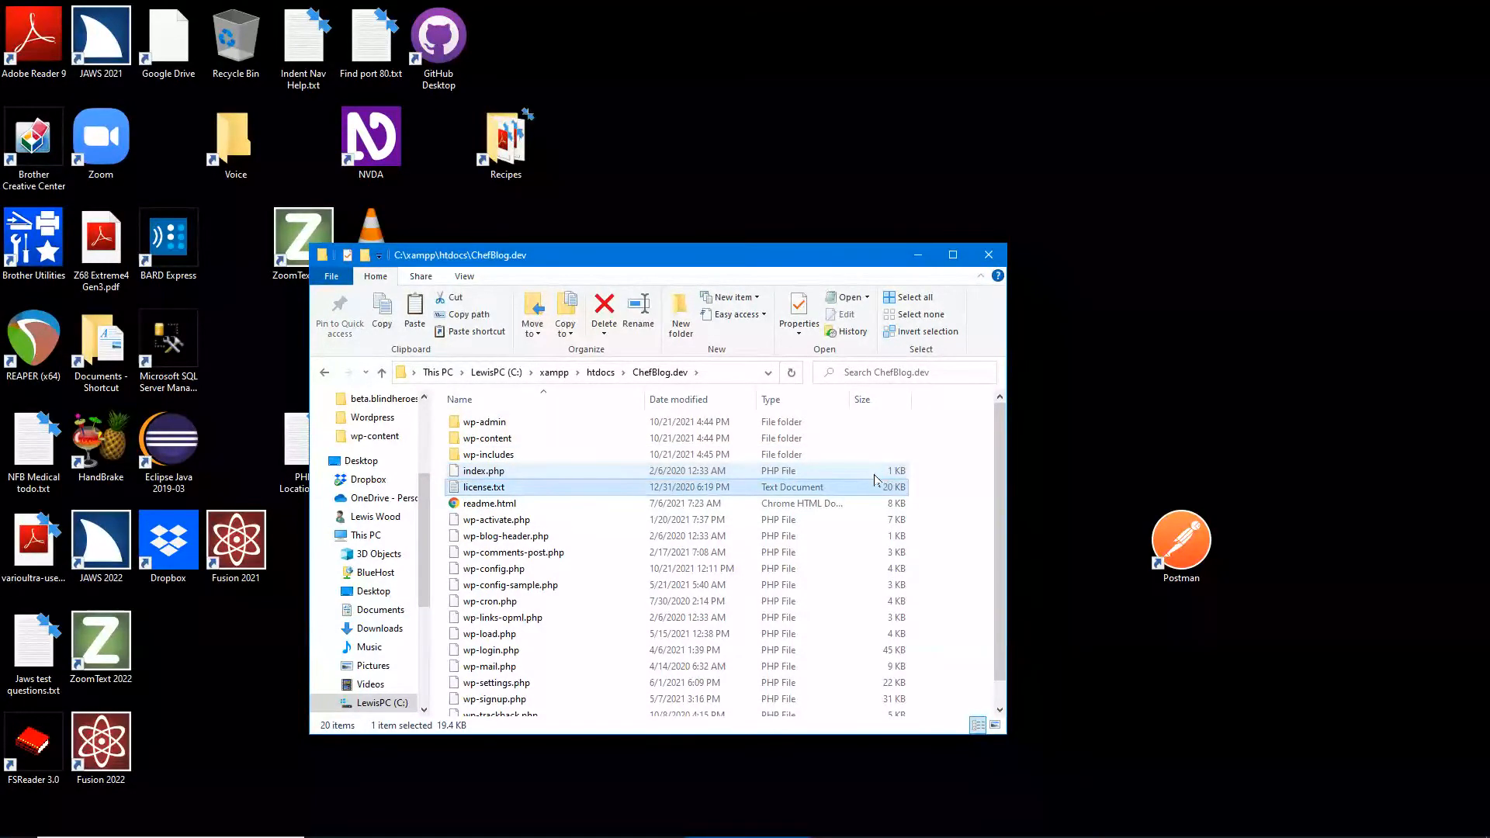
key(Down)
key(Down)
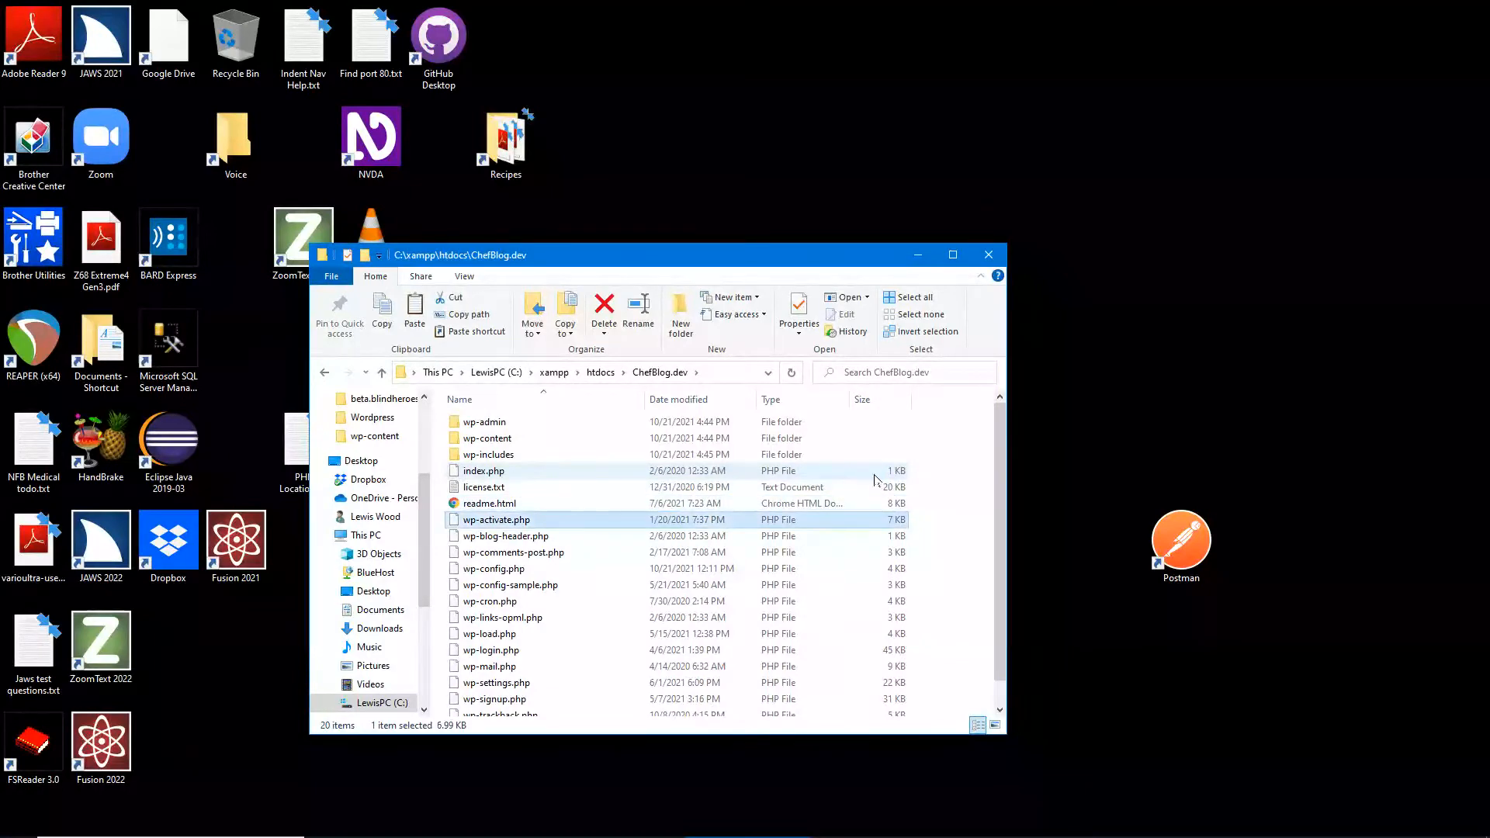
key(Down)
key(Down)
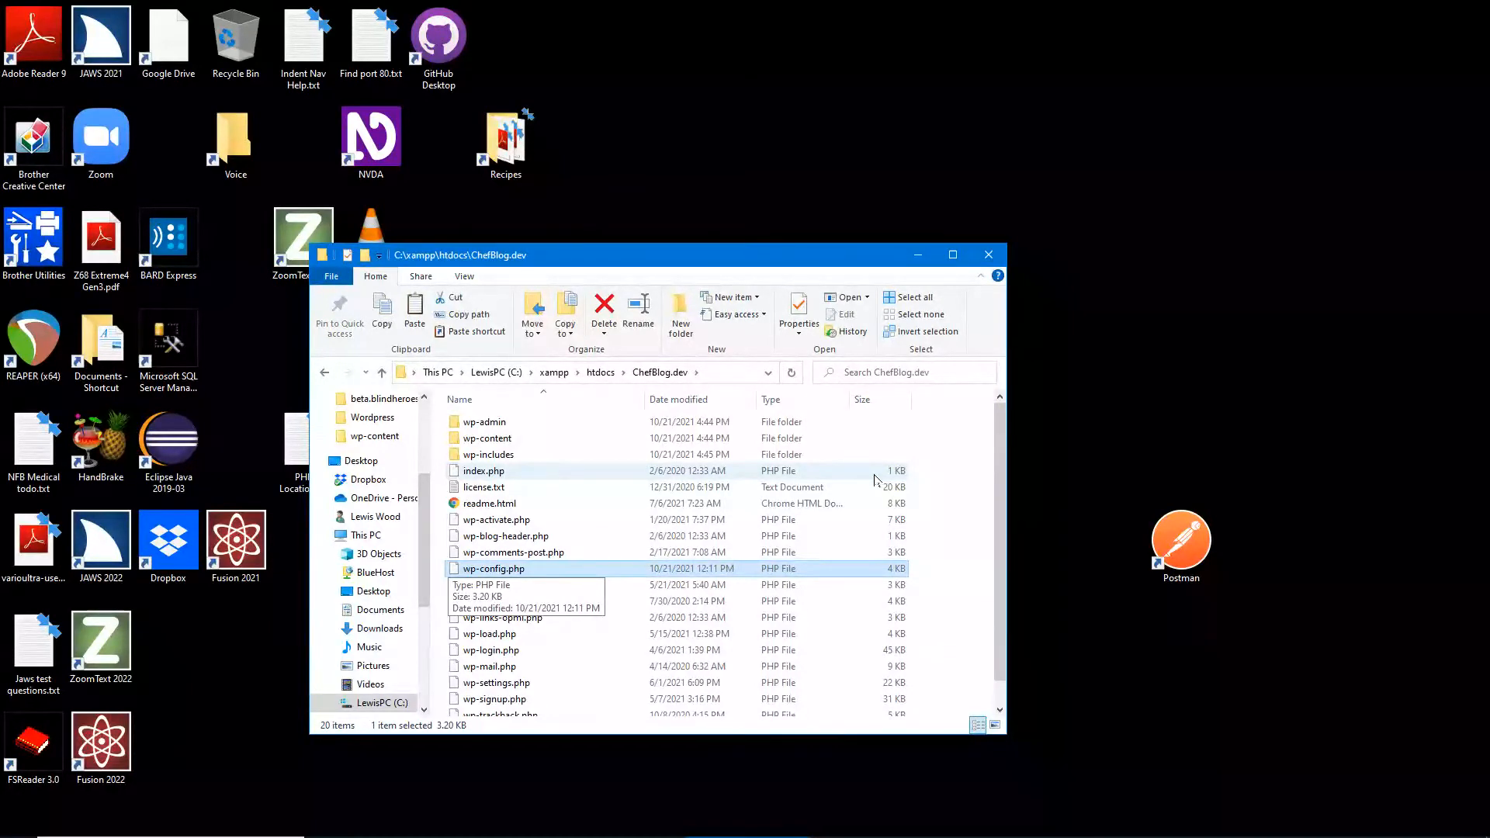
key(Down)
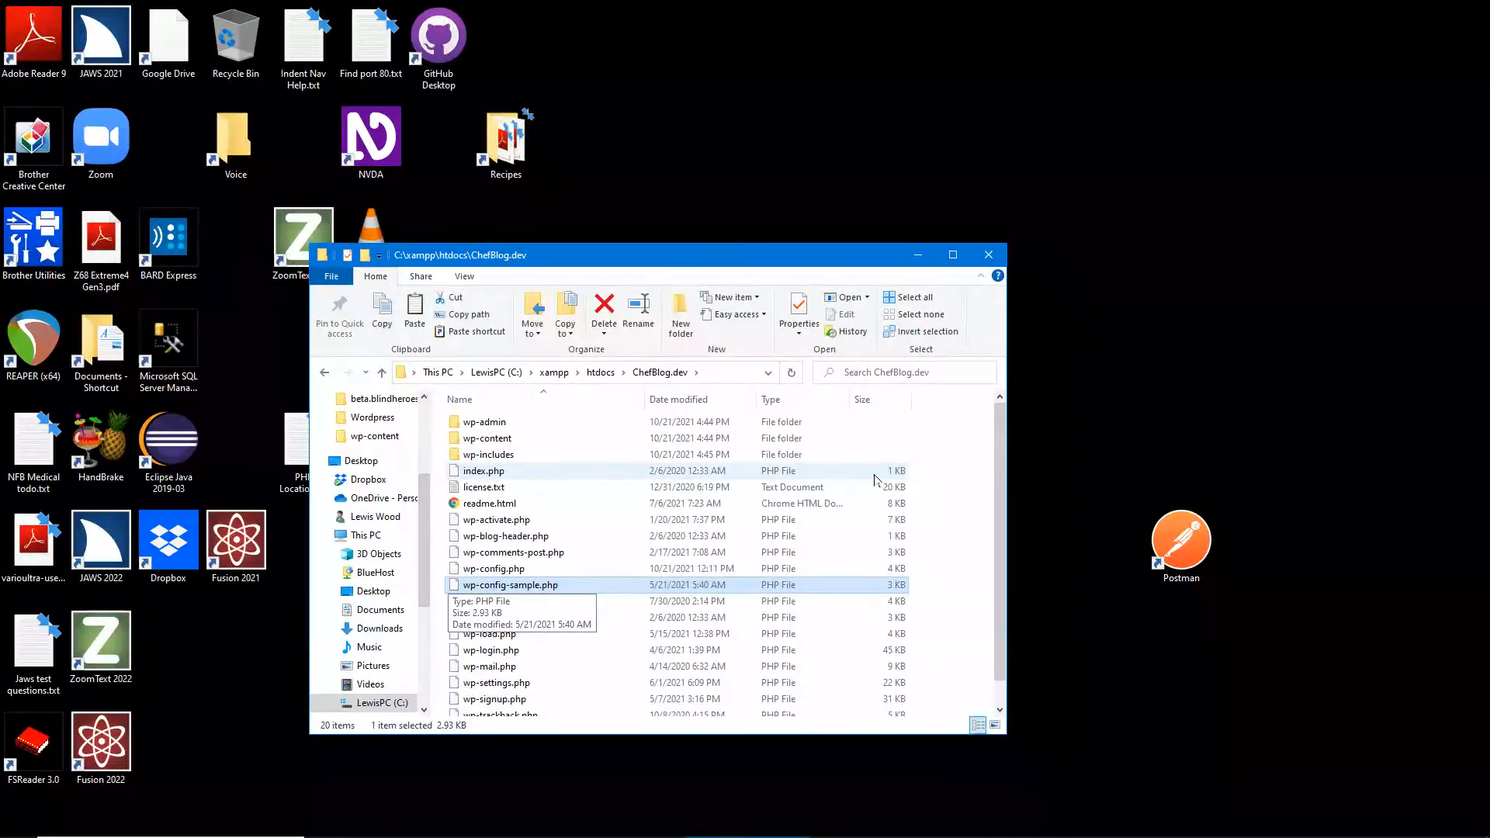
key(Return)
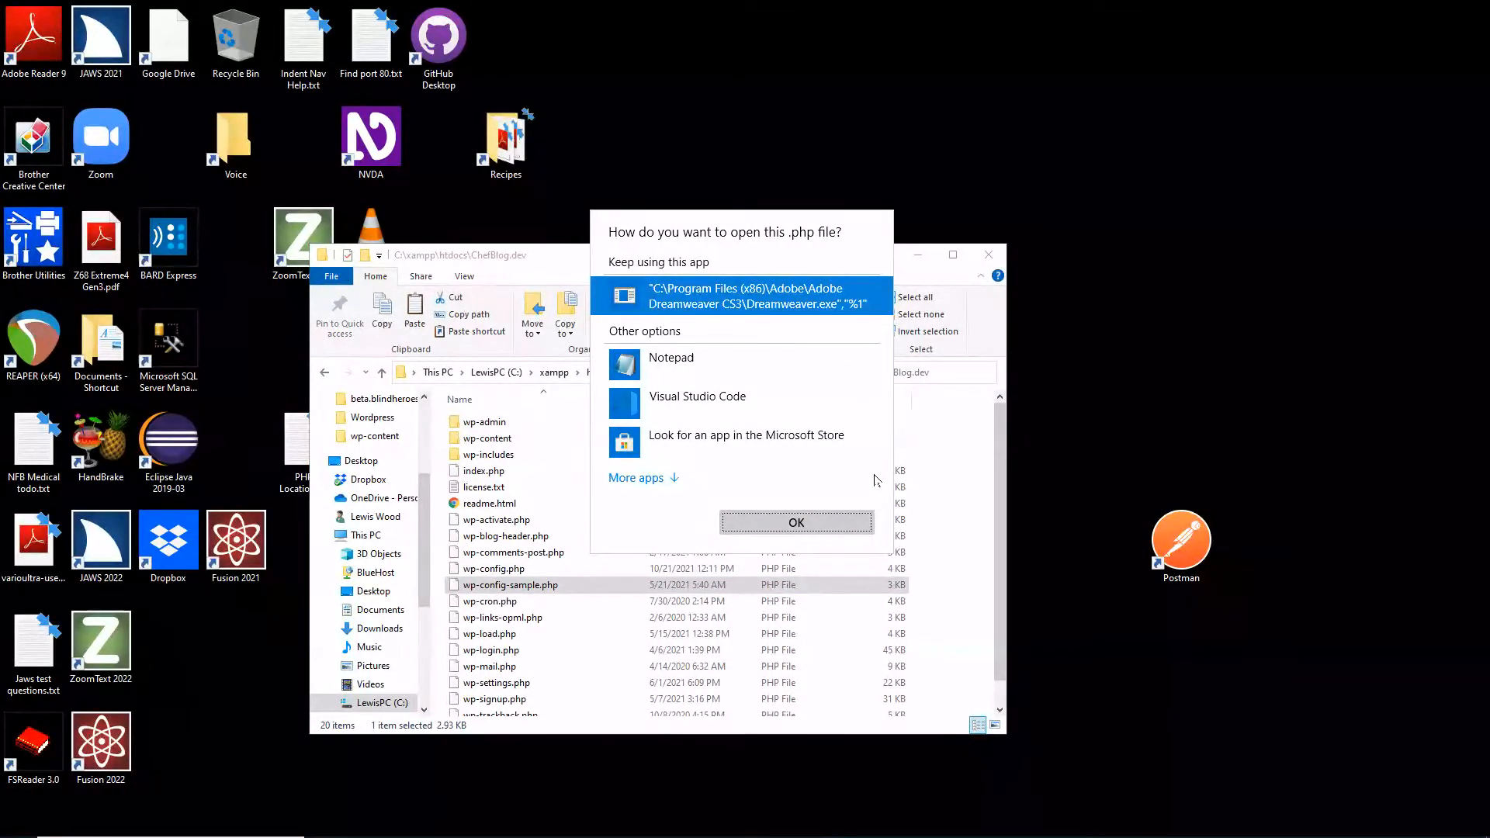
- Dismiss the app chooser and open wp-config-sample.php with Notepad via Open with
key(shift+Tab)
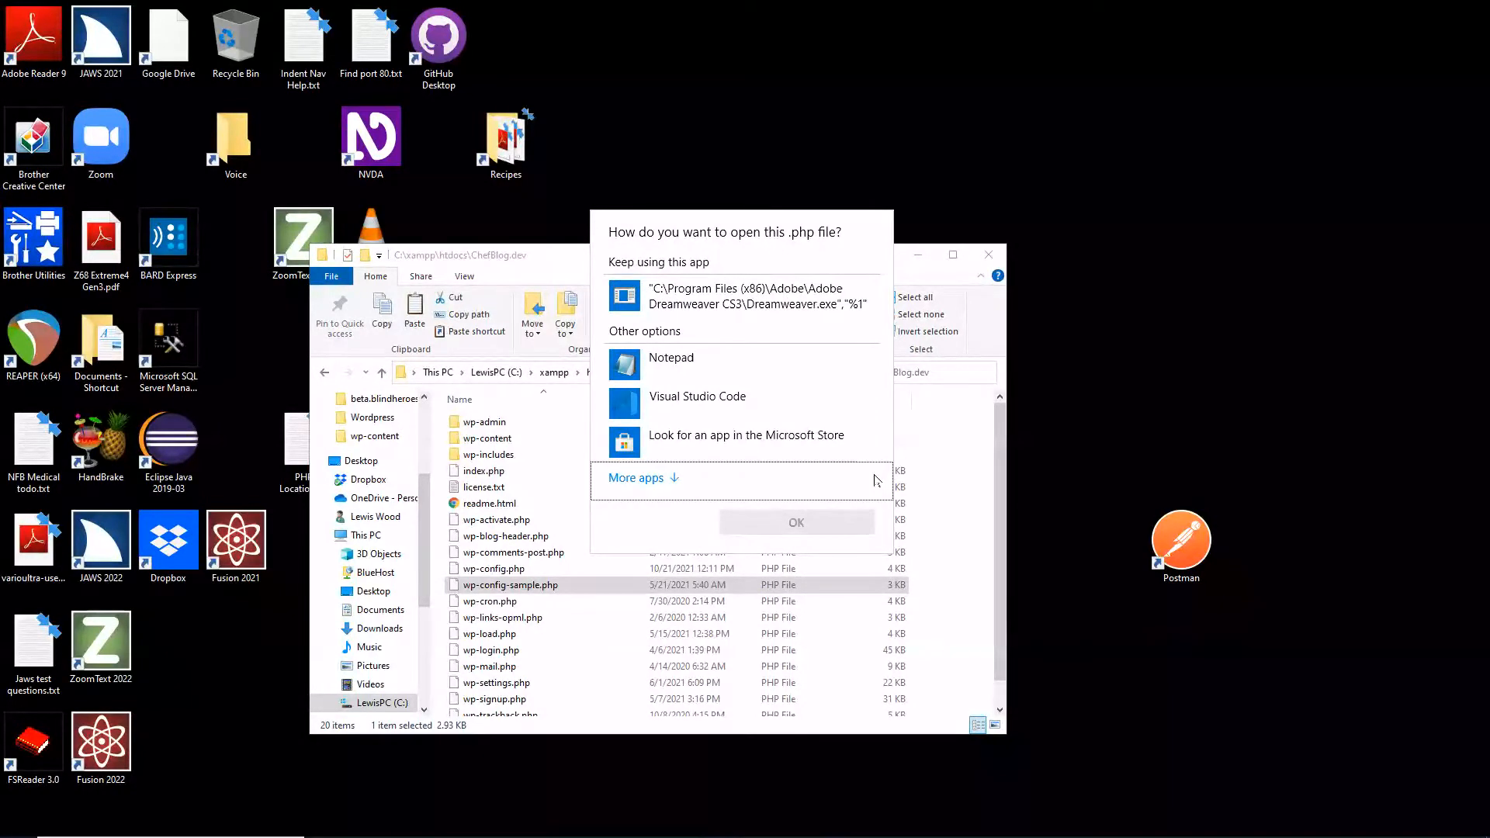
key(Escape)
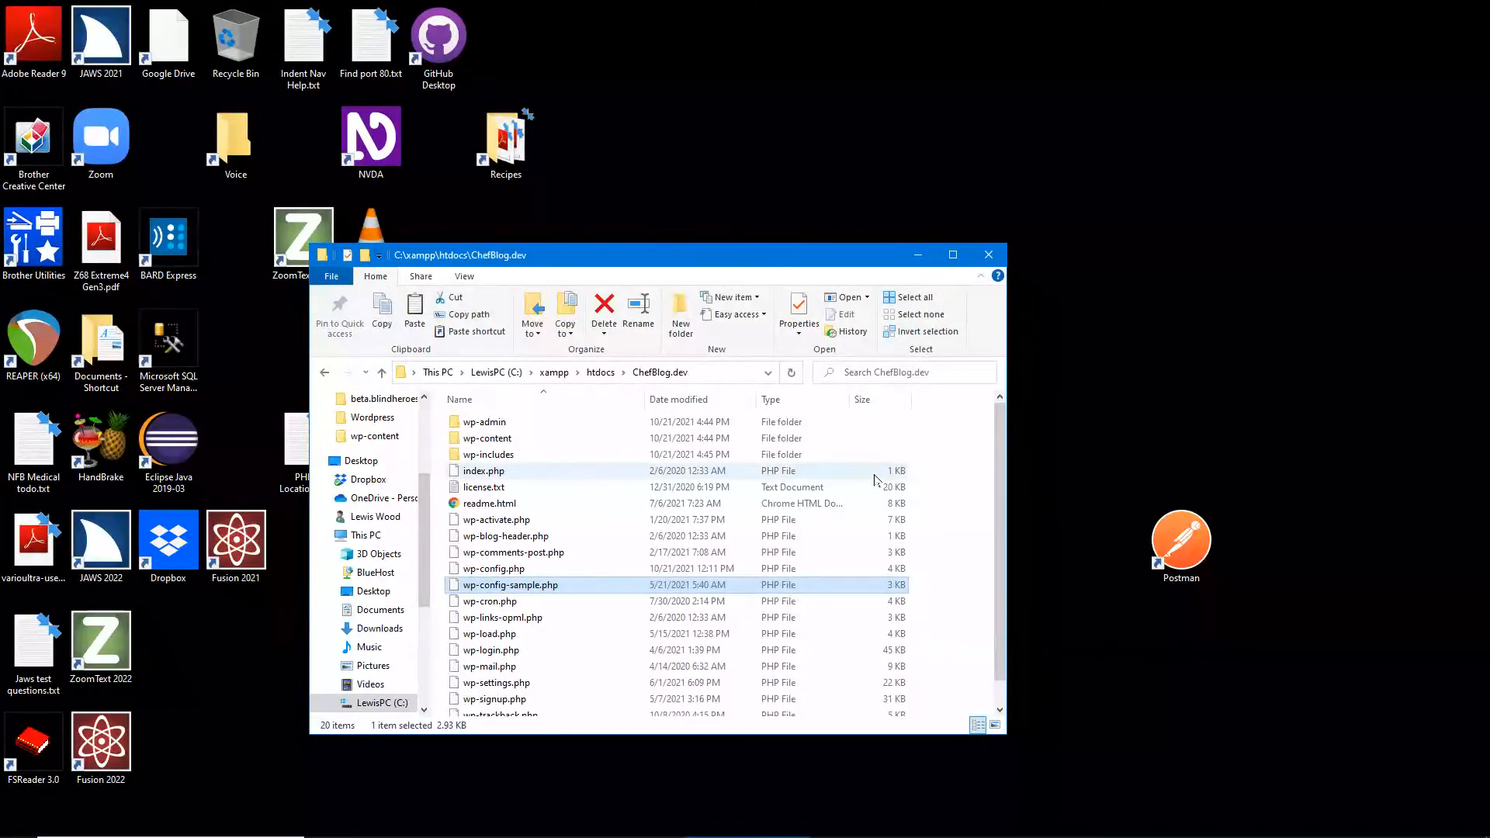
key(shift+F10)
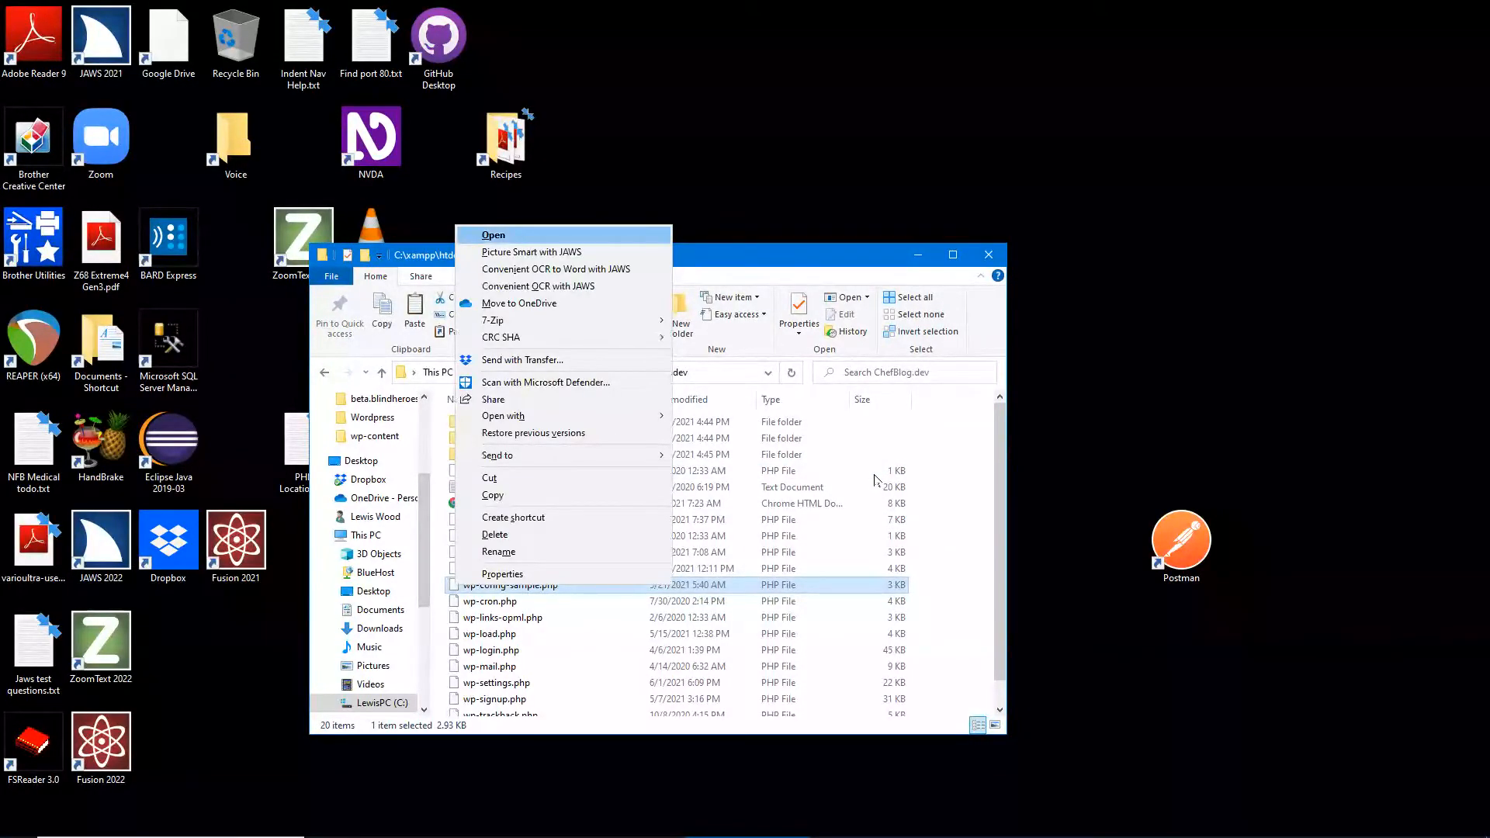
key(h)
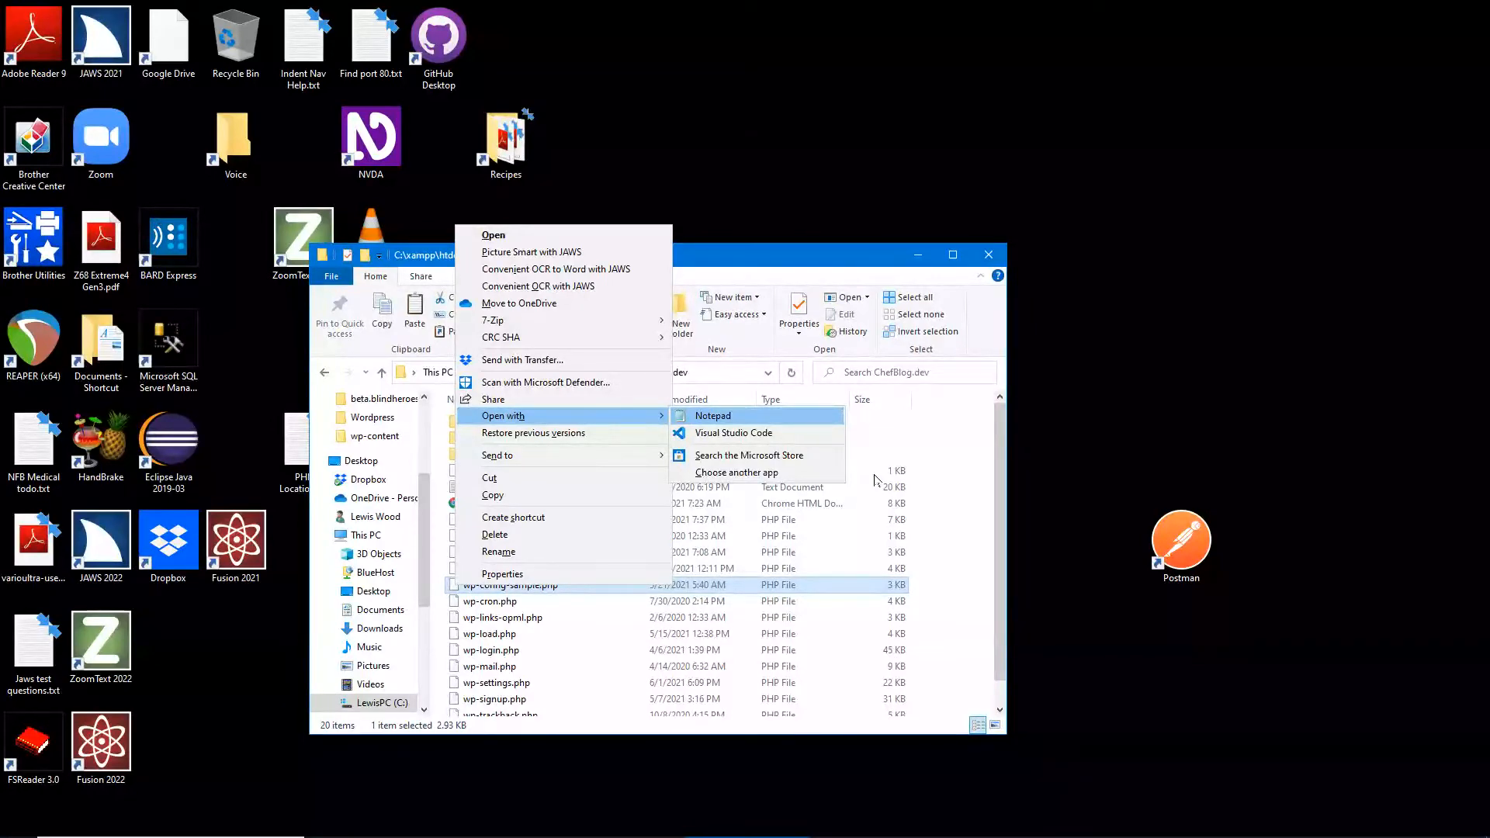
key(Return)
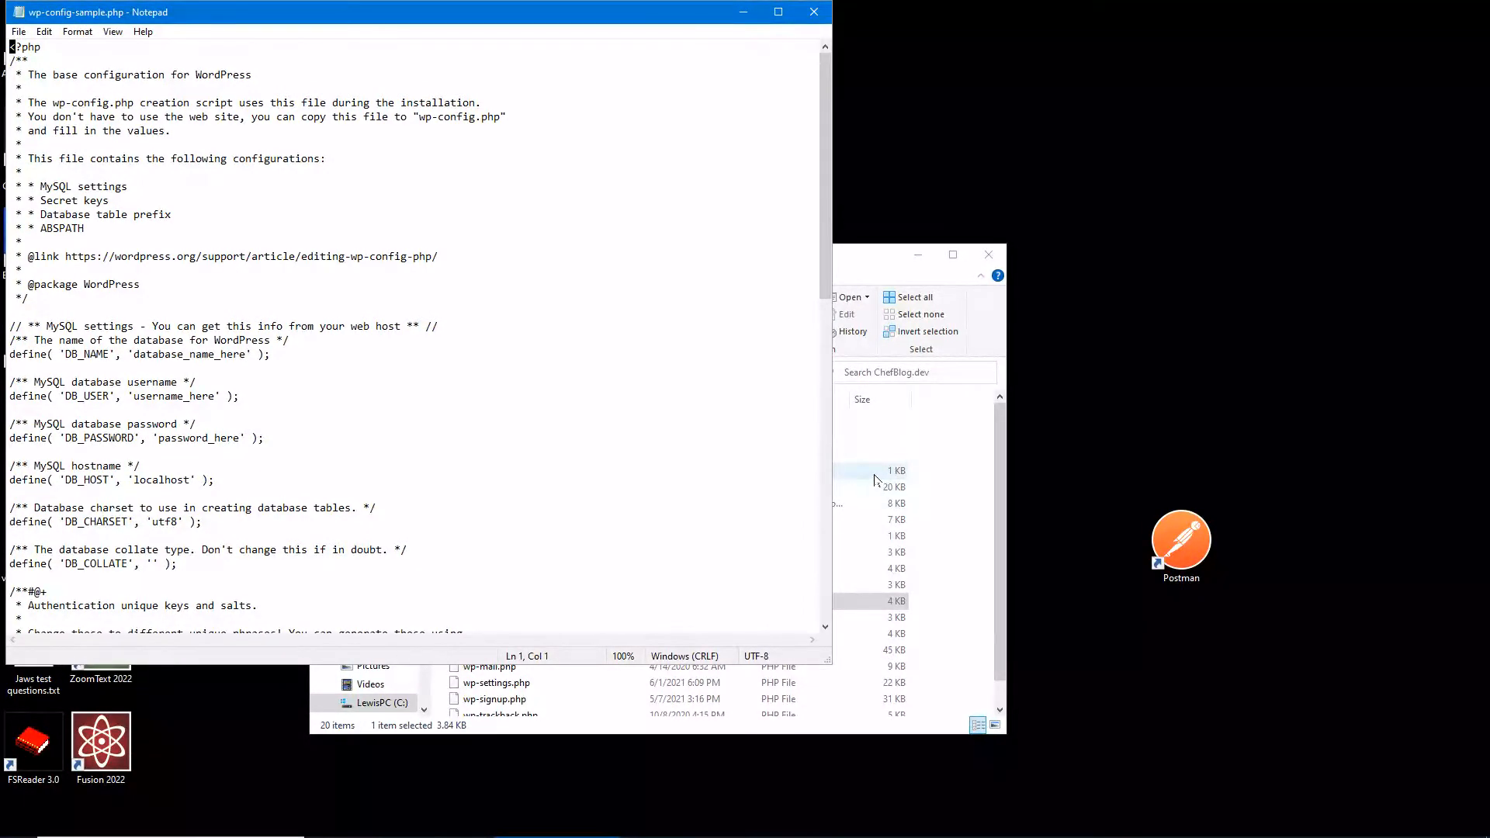
key(Down)
key(Down)
key(Down)
key(Down)
key(Down)
key(Down)
key(Down)
key(Down)
key(Down)
key(Down)
key(Down)
key(Down)
key(Down)
key(Down)
key(Down)
key(Down)
key(Down)
key(Down)
key(ctrl+shift+Right)
key(shift+Right)
key(shift+Right)
key(shift+Right)
key(shift+Right)
key(shift+Right)
key(shift+Right)
key(shift+Right)
key(shift+Right)
key(shift+Right)
key(shift+Right)
key(shift+Right)
key(shift+Right)
key(shift+Right)
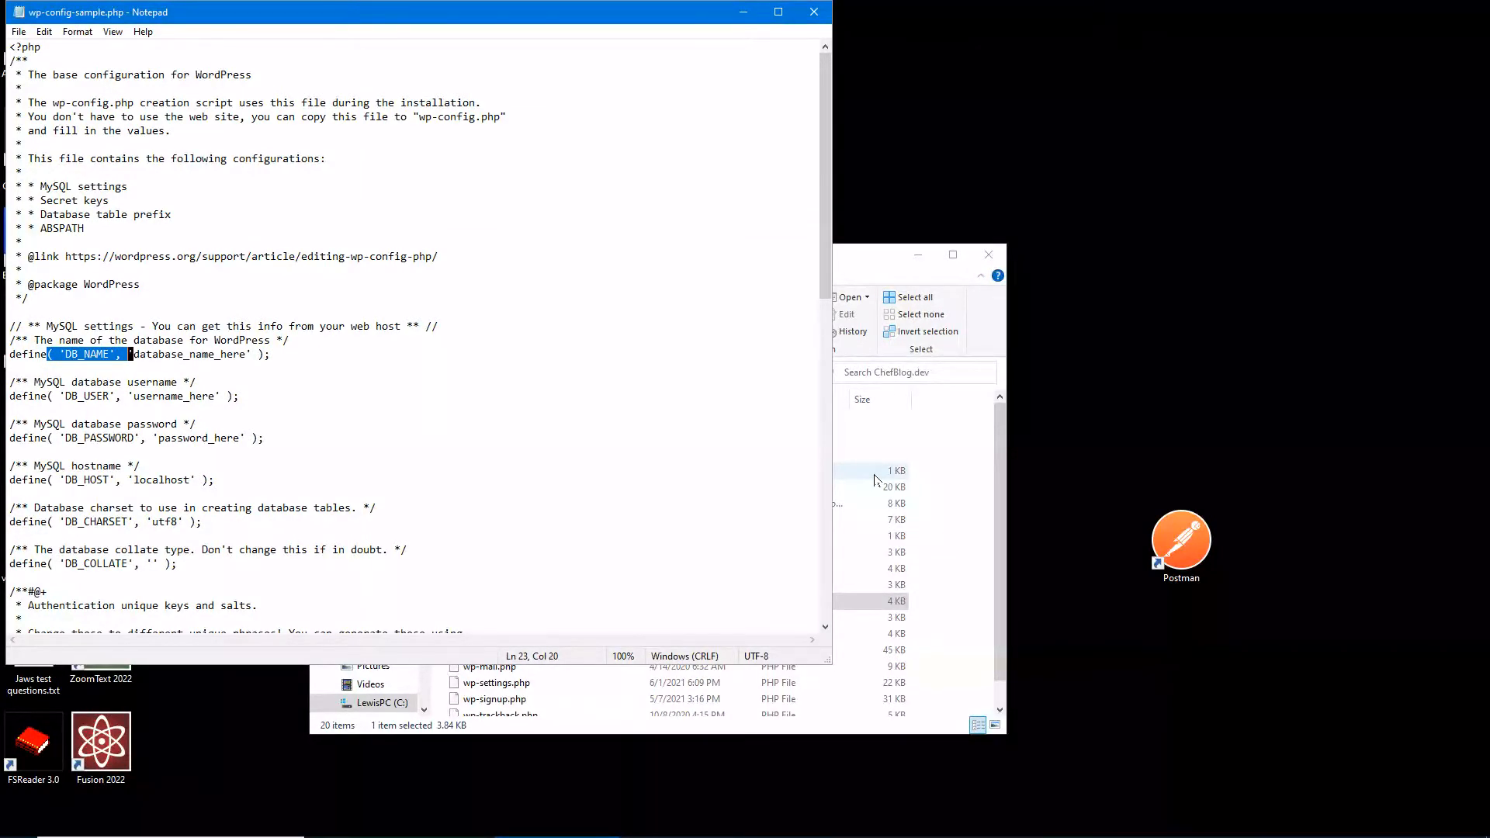
- Delete DB_NAME from line 23, leaving empty quotes before 'database_name_here'
key(Left)
key(Home)
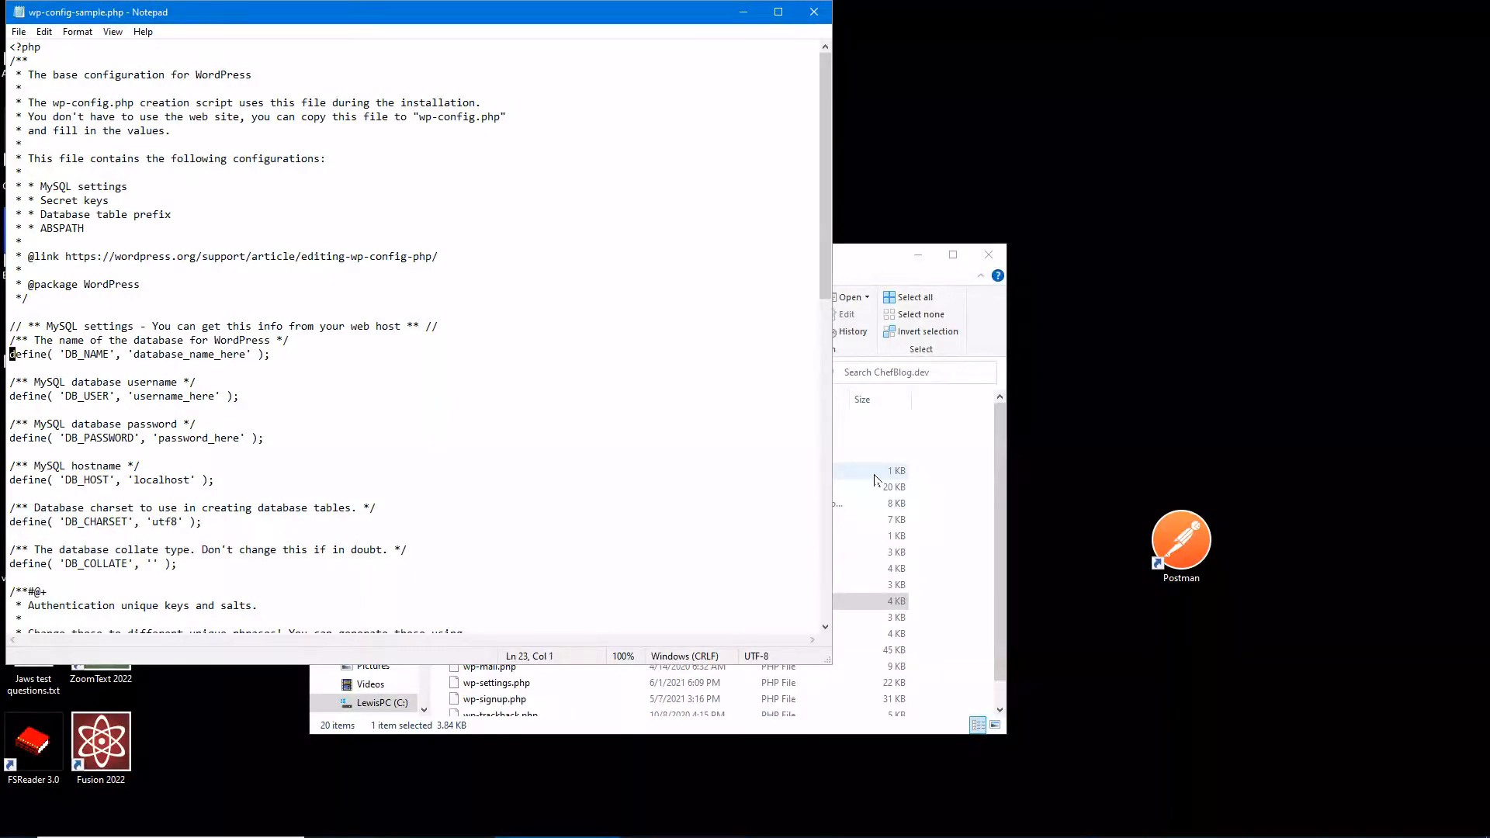
key(Right)
key(Right)
key(Right)
key(Right)
key(Right)
key(Right)
key(Right)
key(Right)
key(Right)
key(ctrl+shift+Right)
key(shift+Left)
key(shift+Left)
key(shift+Left)
key(shift+Left)
key(shift+Right)
key(Delete)
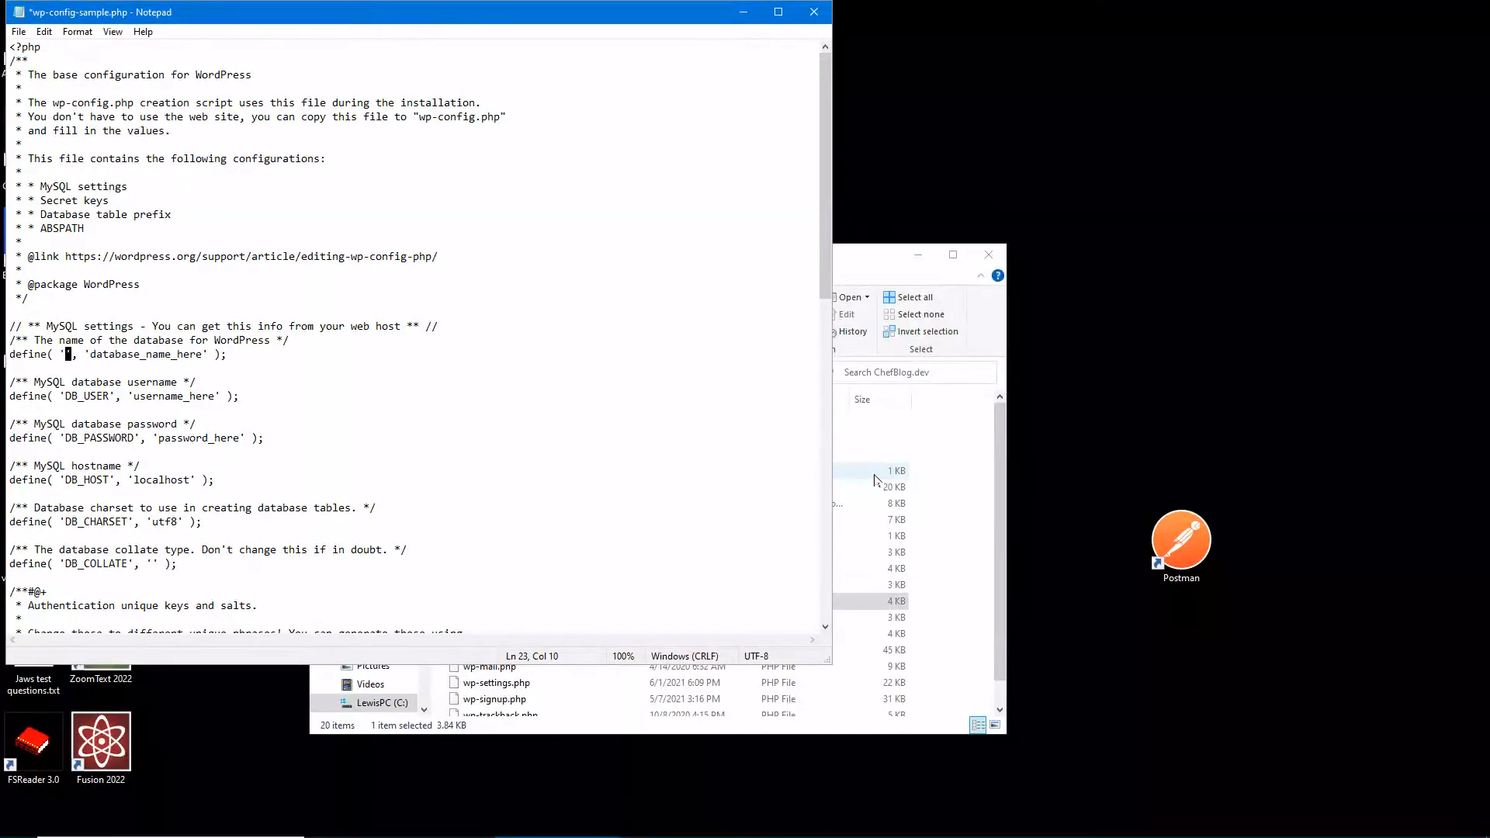
- Type chefblog between the empty quotes on line 23's define statement
key(Left)
key(Right)
key(Right)
key(Left)
text(chefblog)
key(Down)
key(Down)
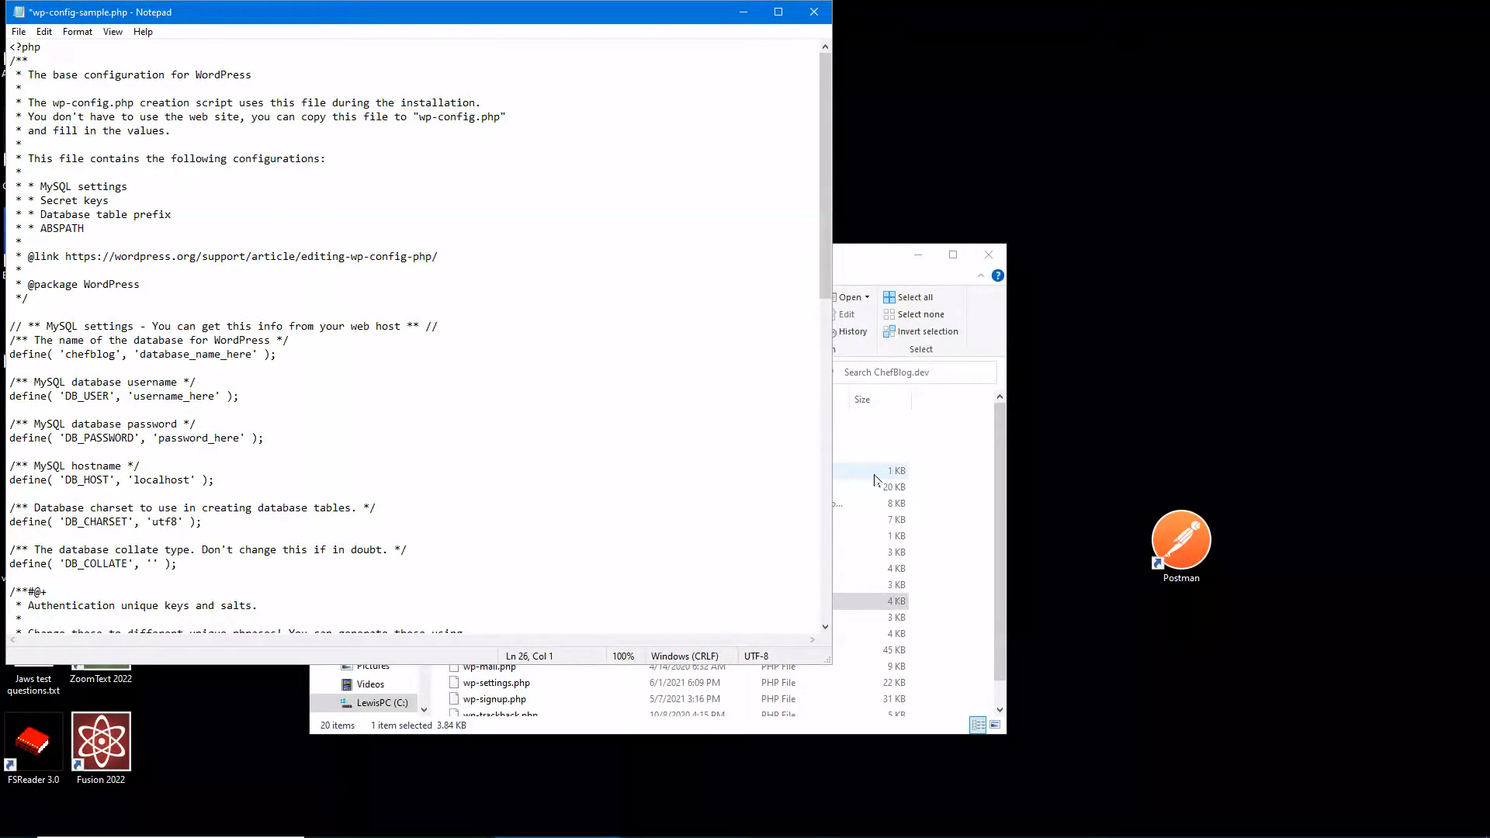
key(End)
- Replace username_here with root in the DB_USER line
key(shift+Left)
key(shift+Left)
key(ctrl+shift+Left)
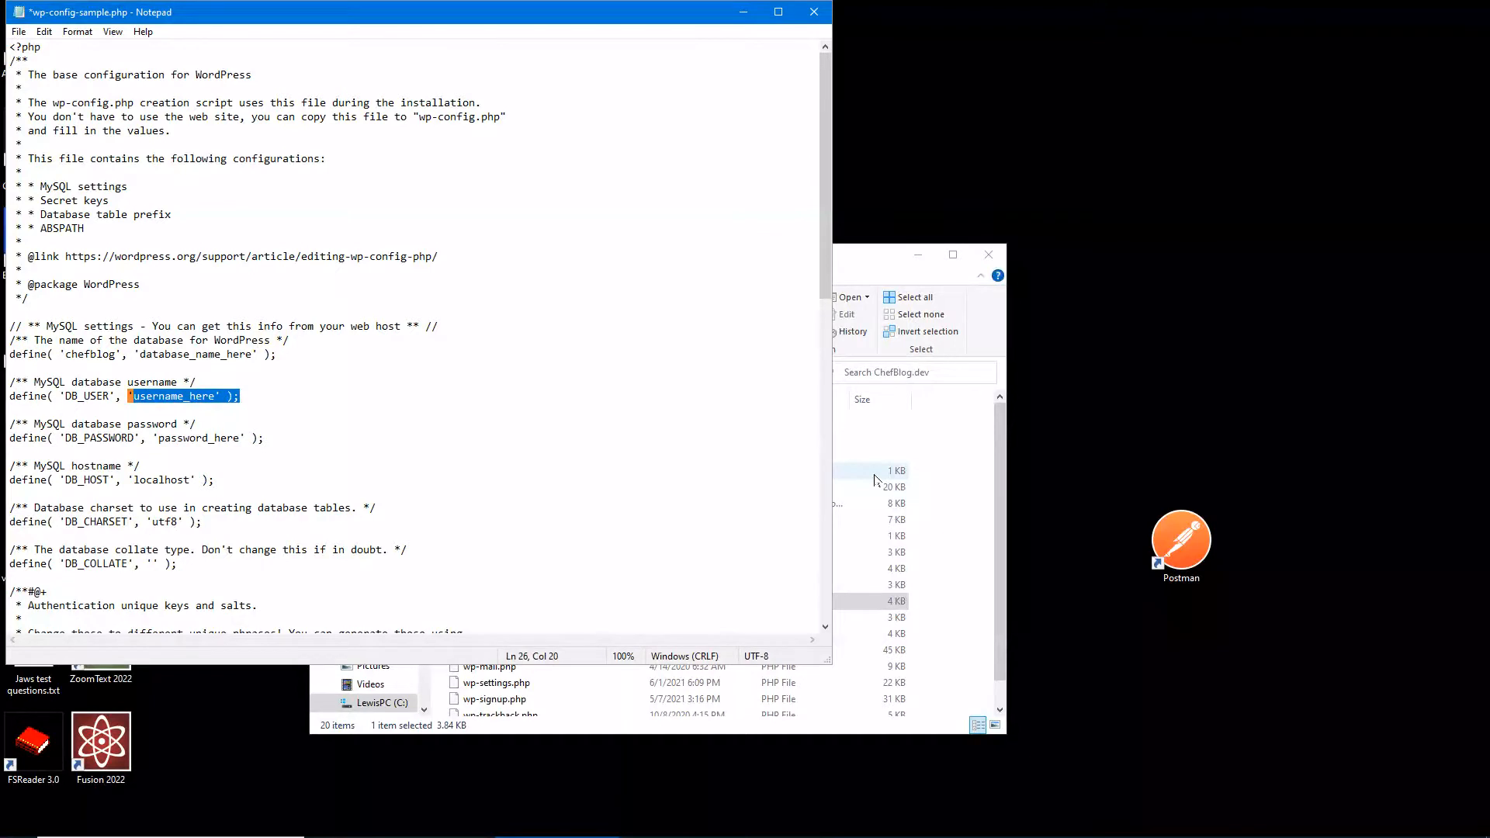
key(ctrl+shift+Left)
key(ctrl+shift+Right)
key(Left)
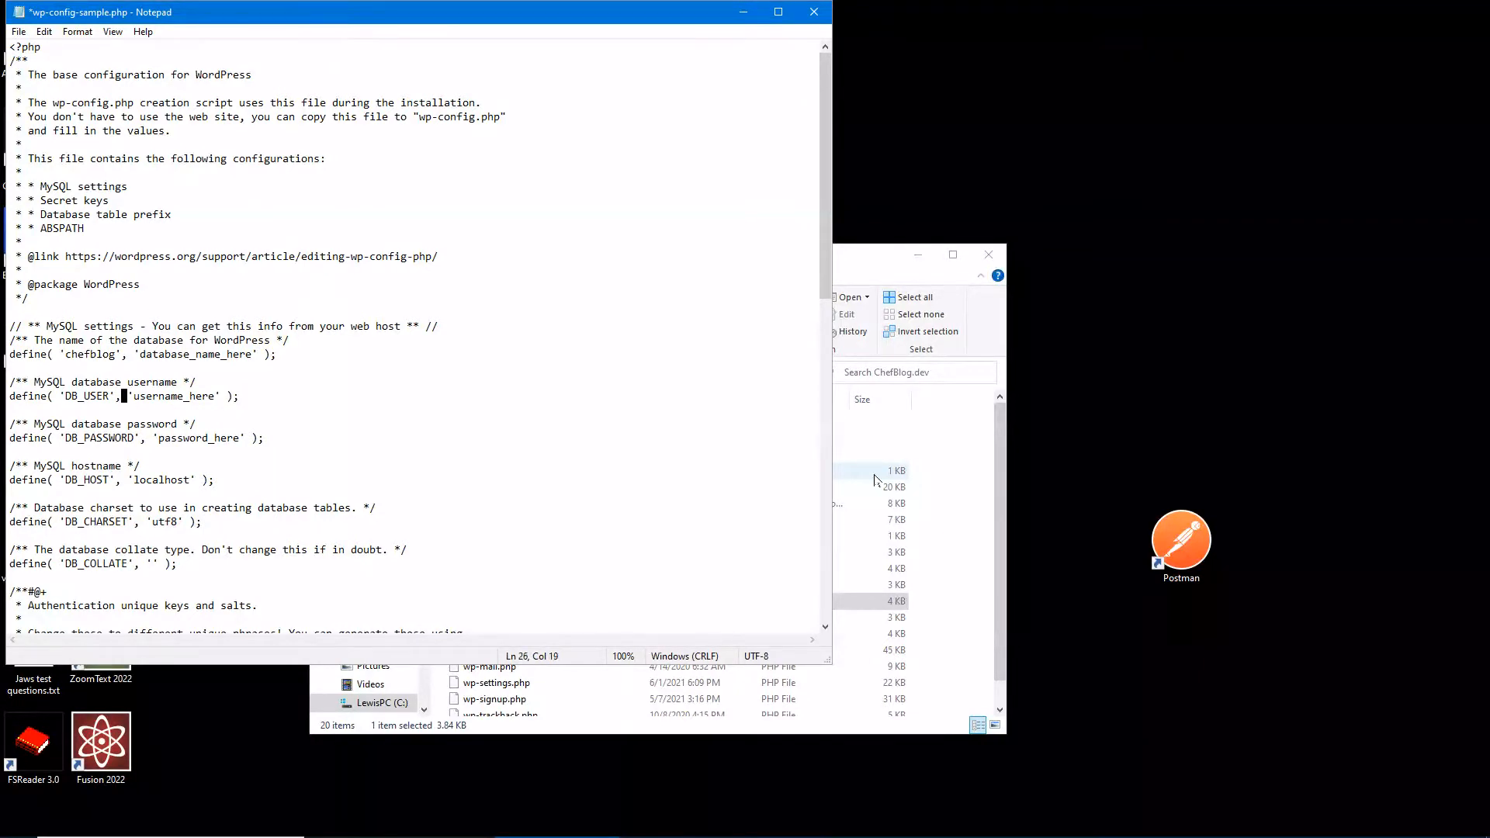
key(Right)
key(Right)
key(ctrl+shift+Right)
key(ctrl+shift+Right)
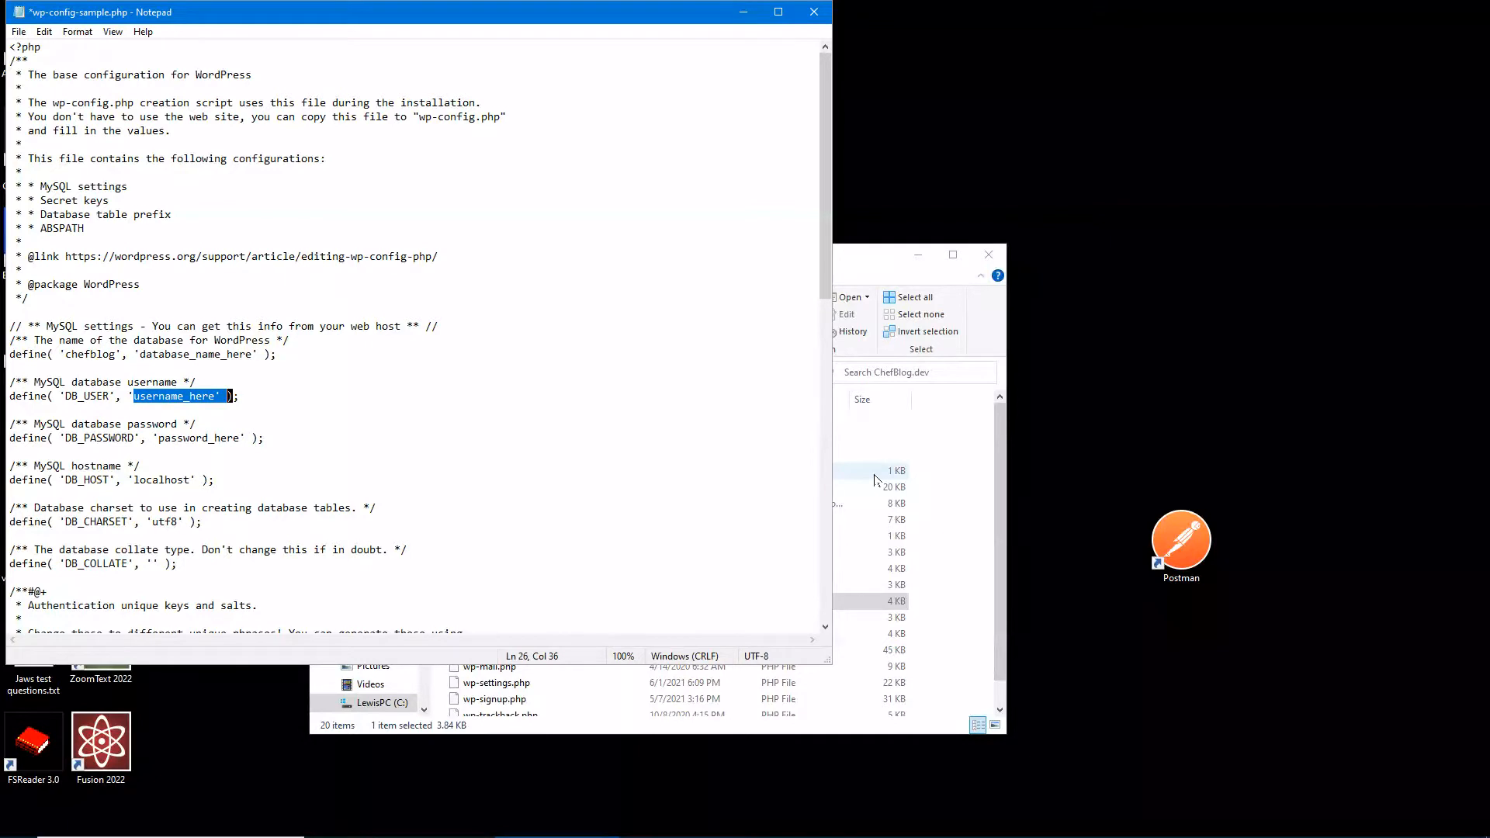
key(shift+Left)
key(shift+Left)
text(root)
- Place the cursor just inside the password_here quotes on the DB_PASSWORD line
key(Down)
key(Down)
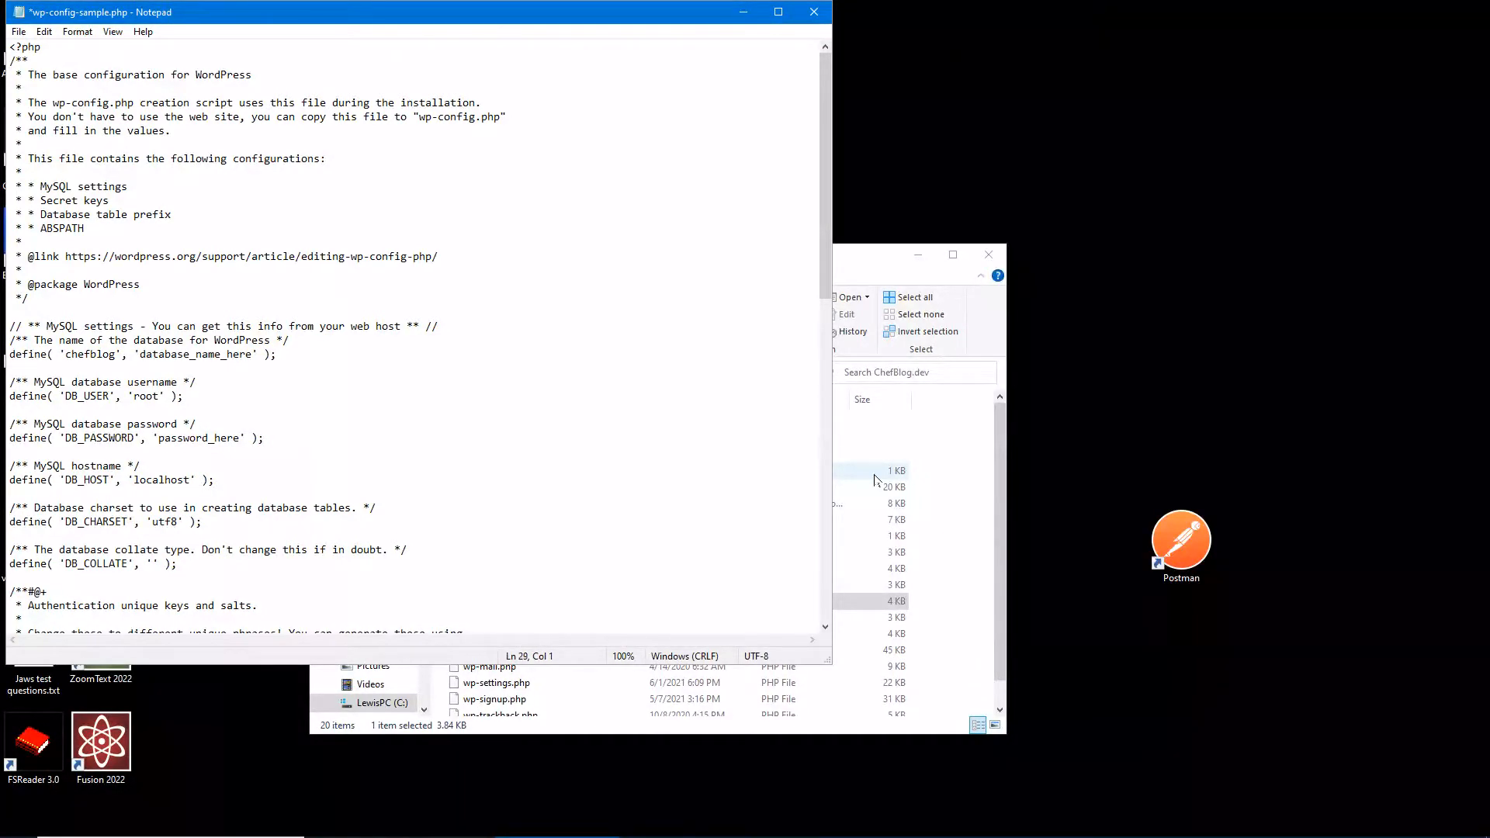
key(End)
key(Left)
key(Left)
key(ctrl+Left)
key(Left)
key(Right)
key(Right)
- Replace password_here in the DB_PASSWORD line with the database password
key(ctrl+shift+Right)
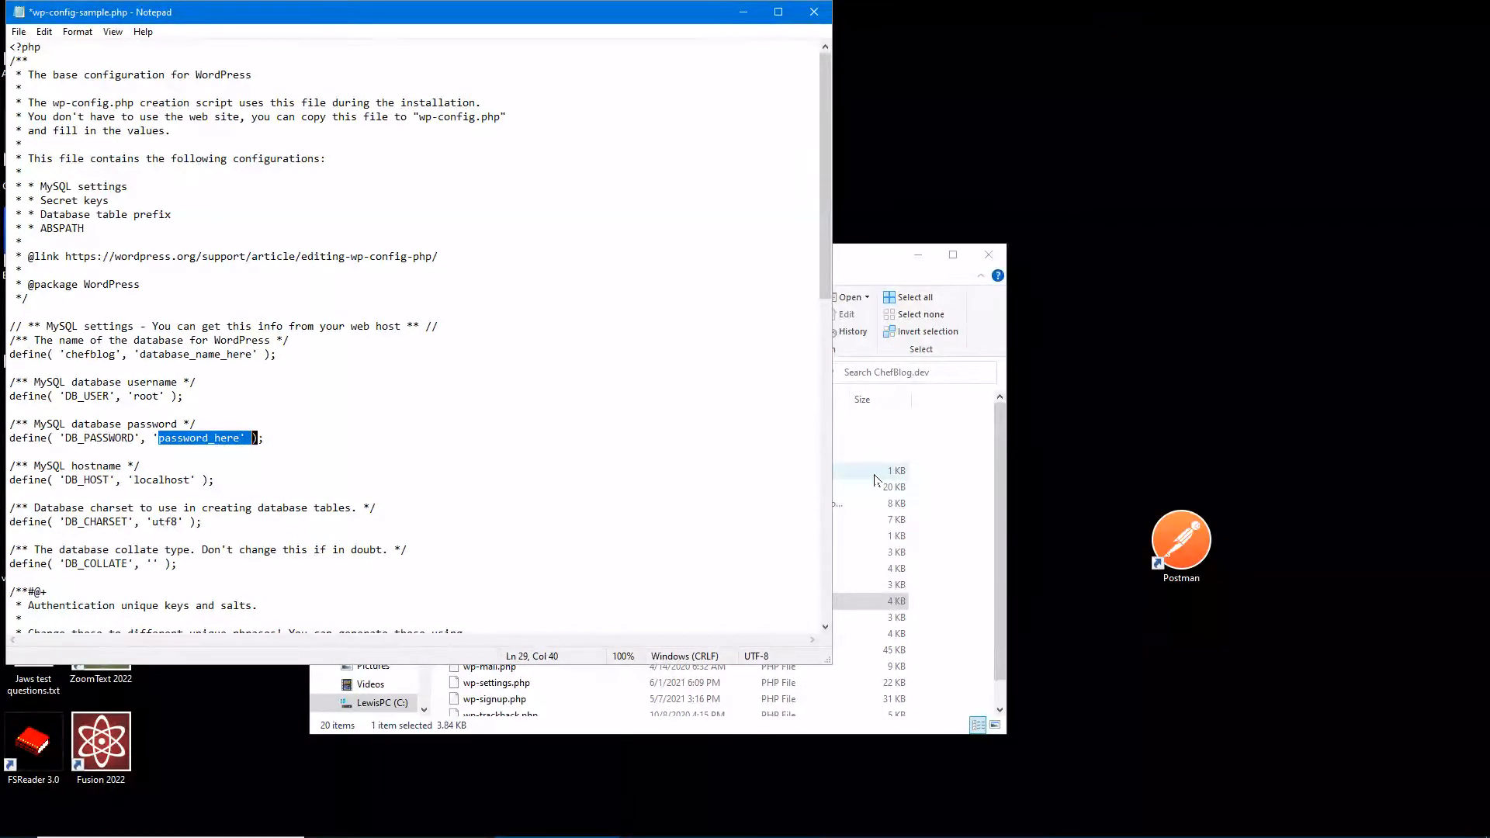
key(shift+Left)
key(shift+Left)
key(BackSpace)
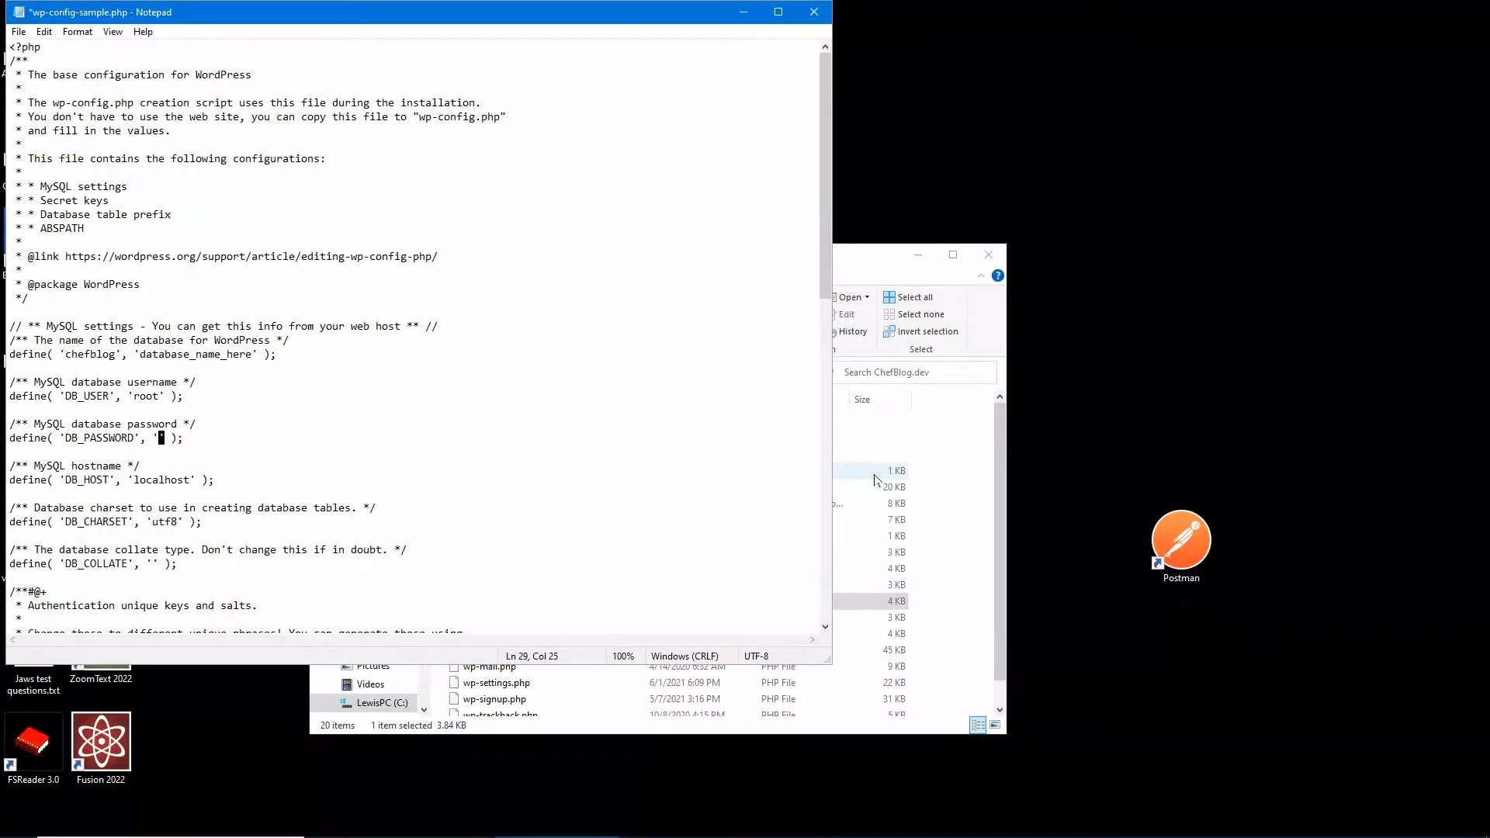
key(Down)
key(Down)
key(Down)
- Save the edited wp-config-sample.php and close Notepad, returning to the ChefBlog.dev folder
key(ctrl+s)
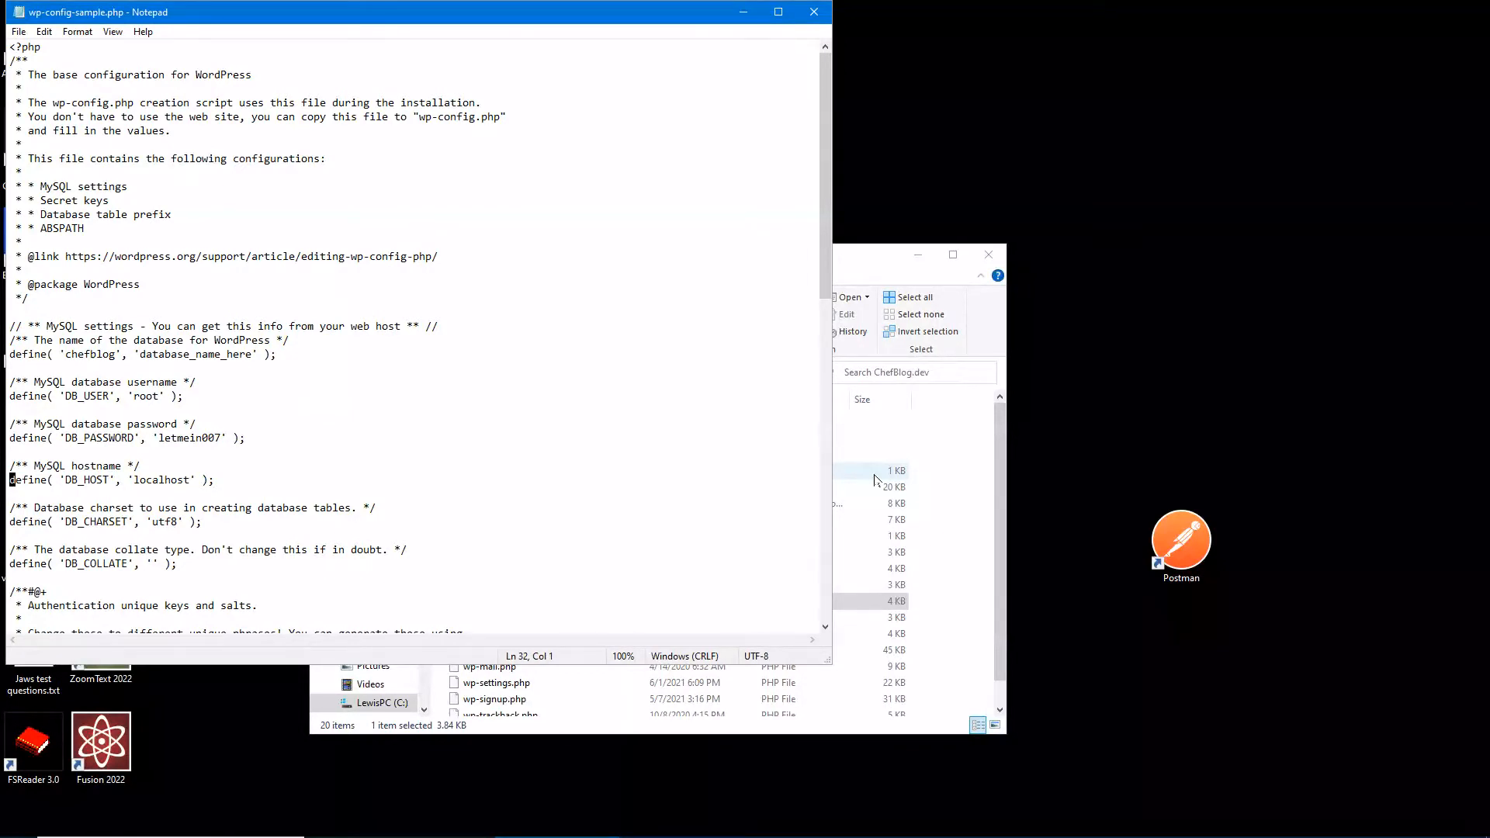
key(alt+F4)
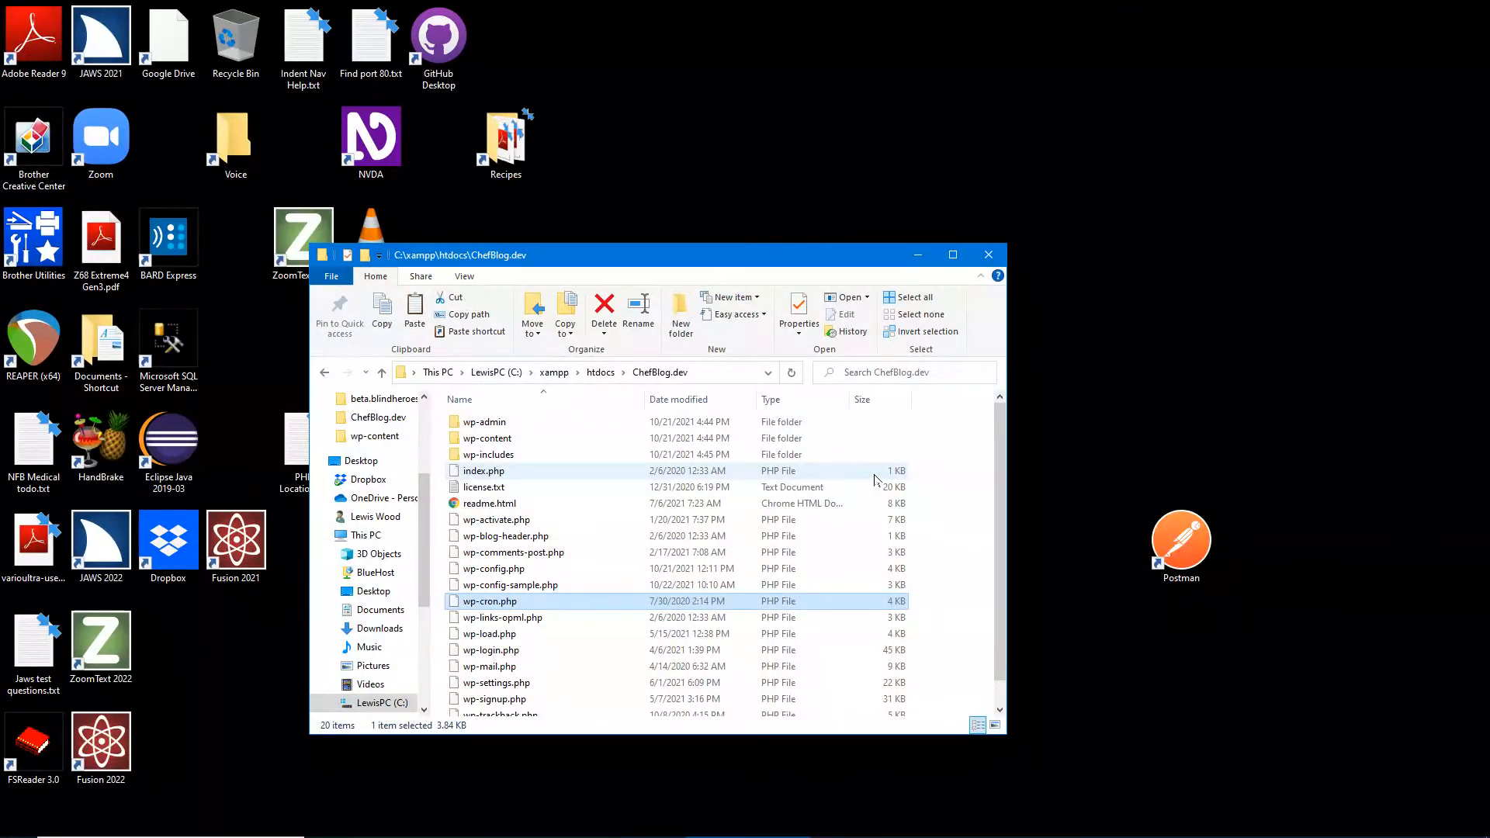
- Go up from ChefBlog.dev to C:\xampp and open the mysql folder
key(BackSpace)
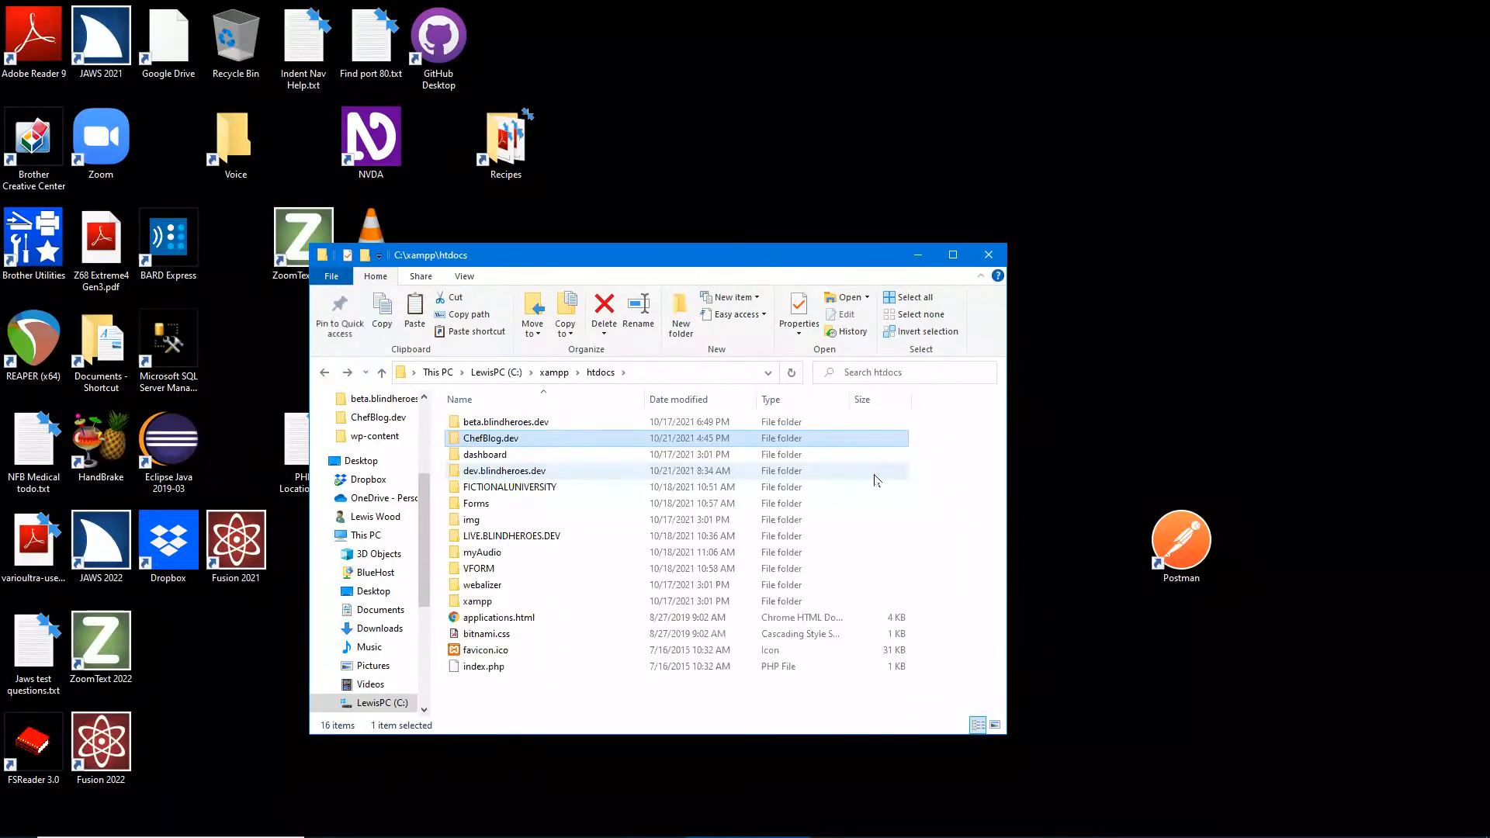
key(ctrl)
key(BackSpace)
key(ctrl)
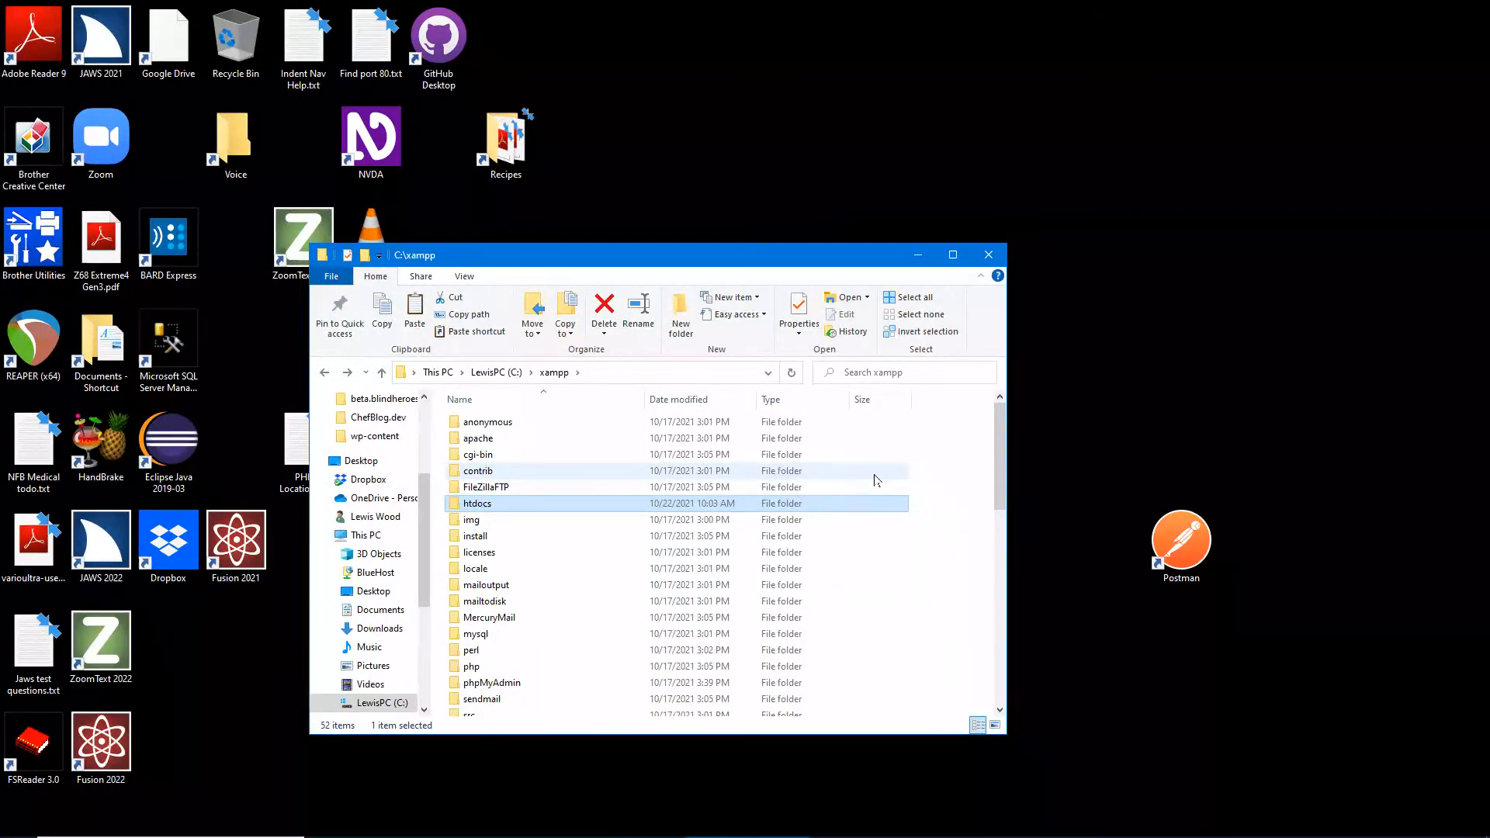
key(m)
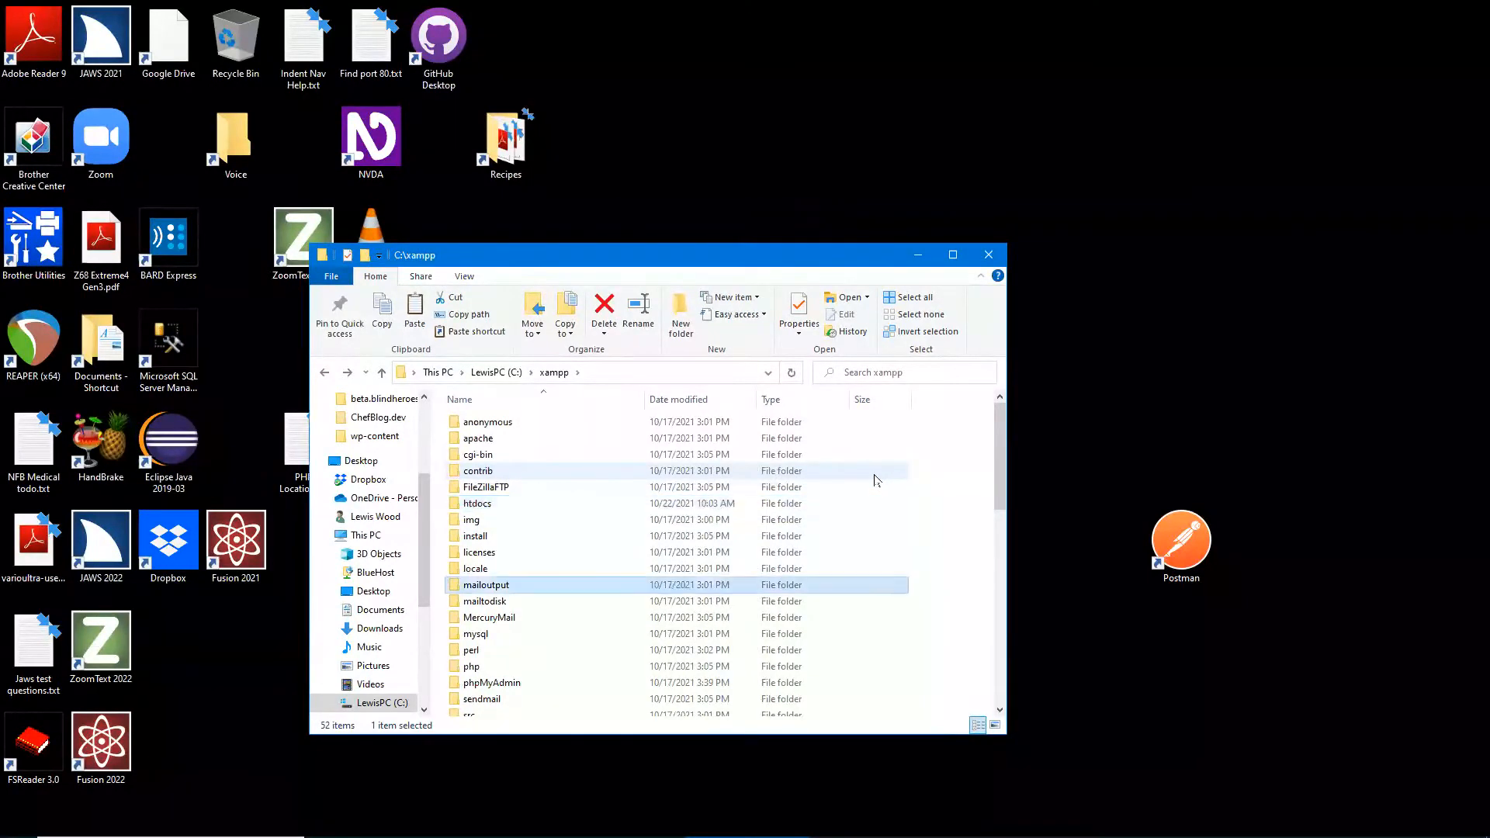
key(ctrl)
key(Down)
key(ctrl)
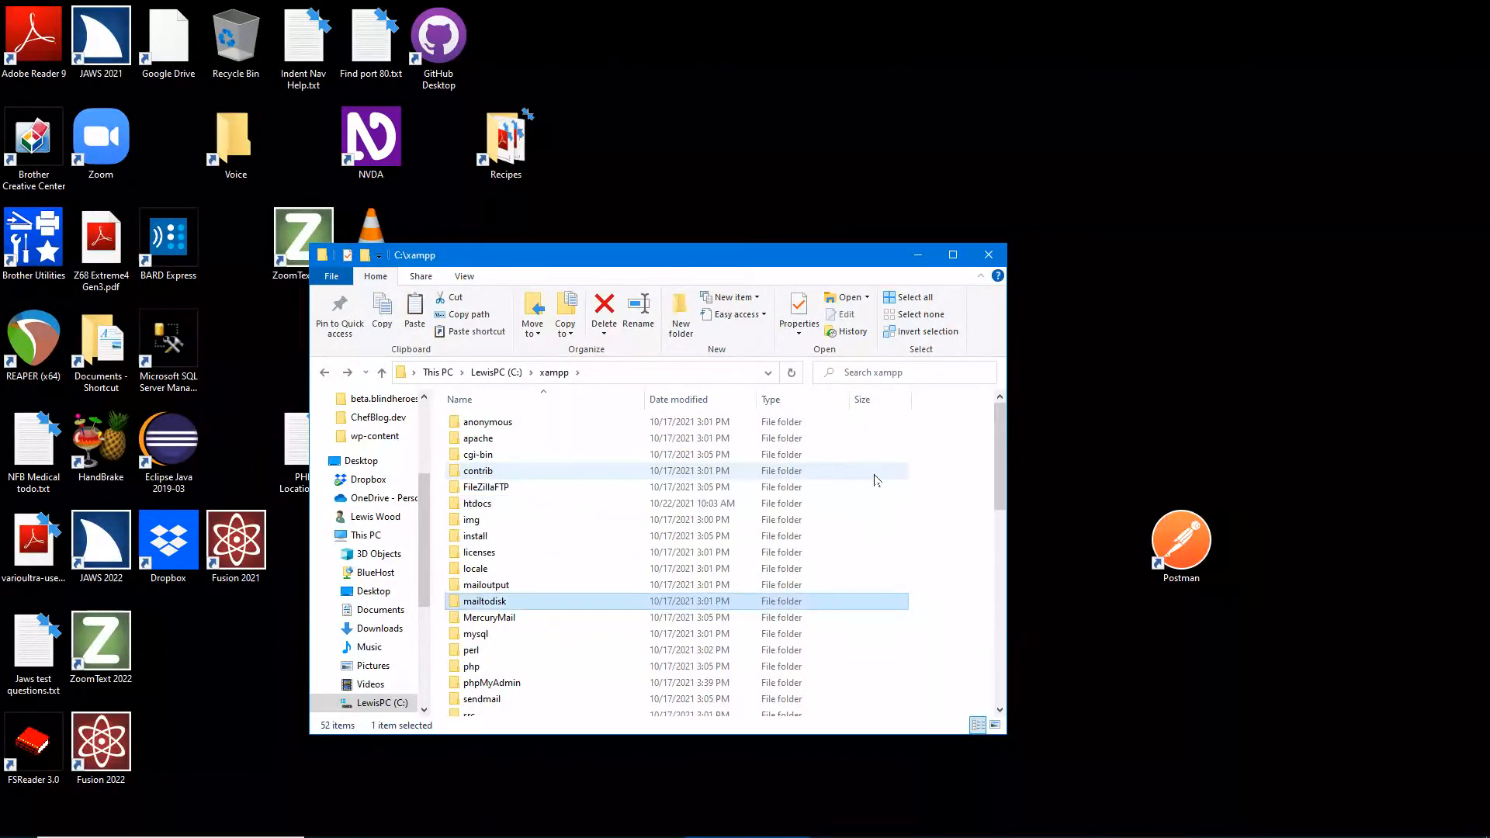
key(Down)
key(ctrl)
key(Down)
key(ctrl)
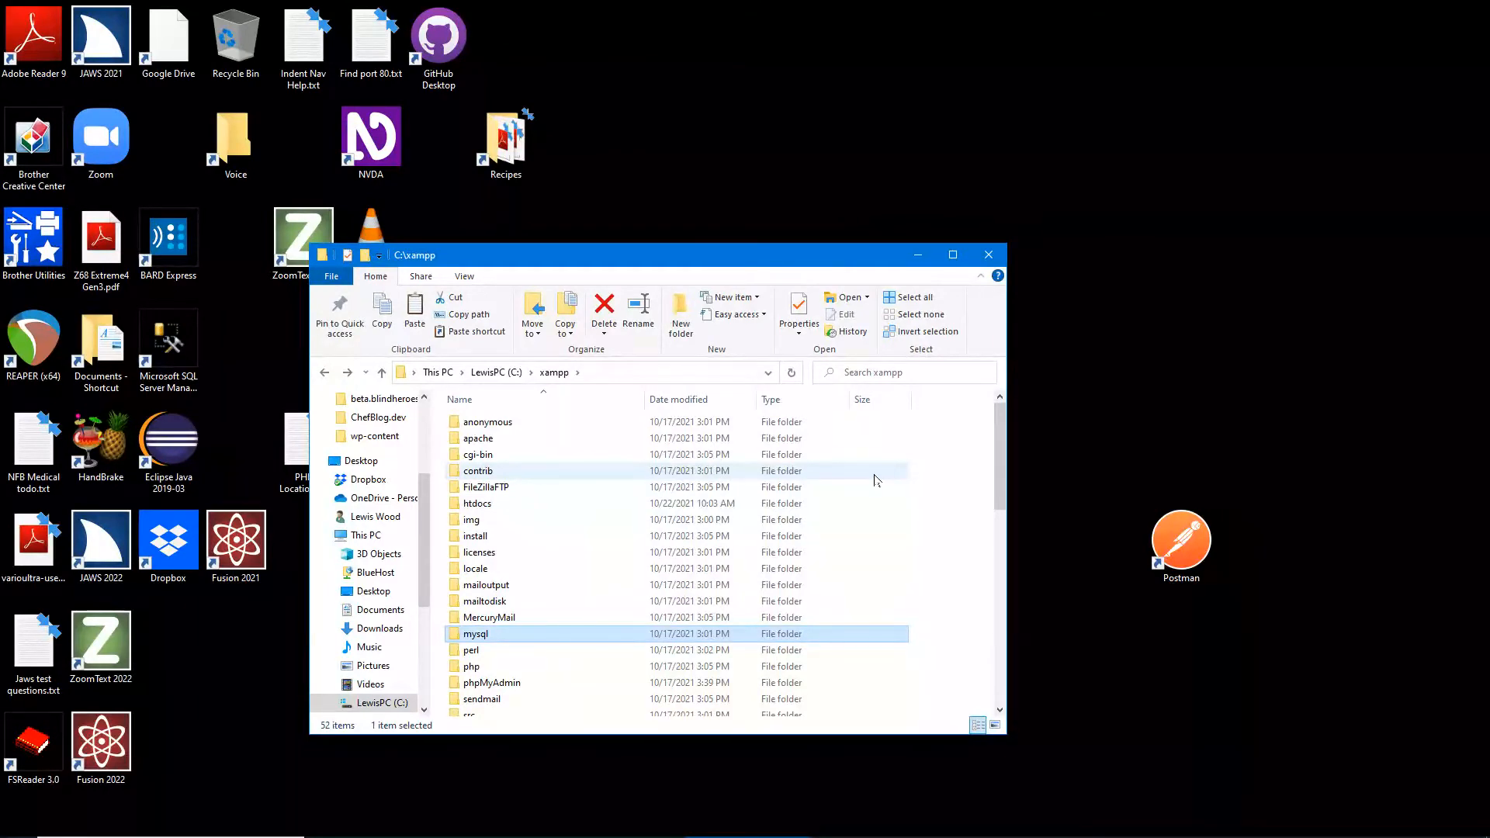
key(Return)
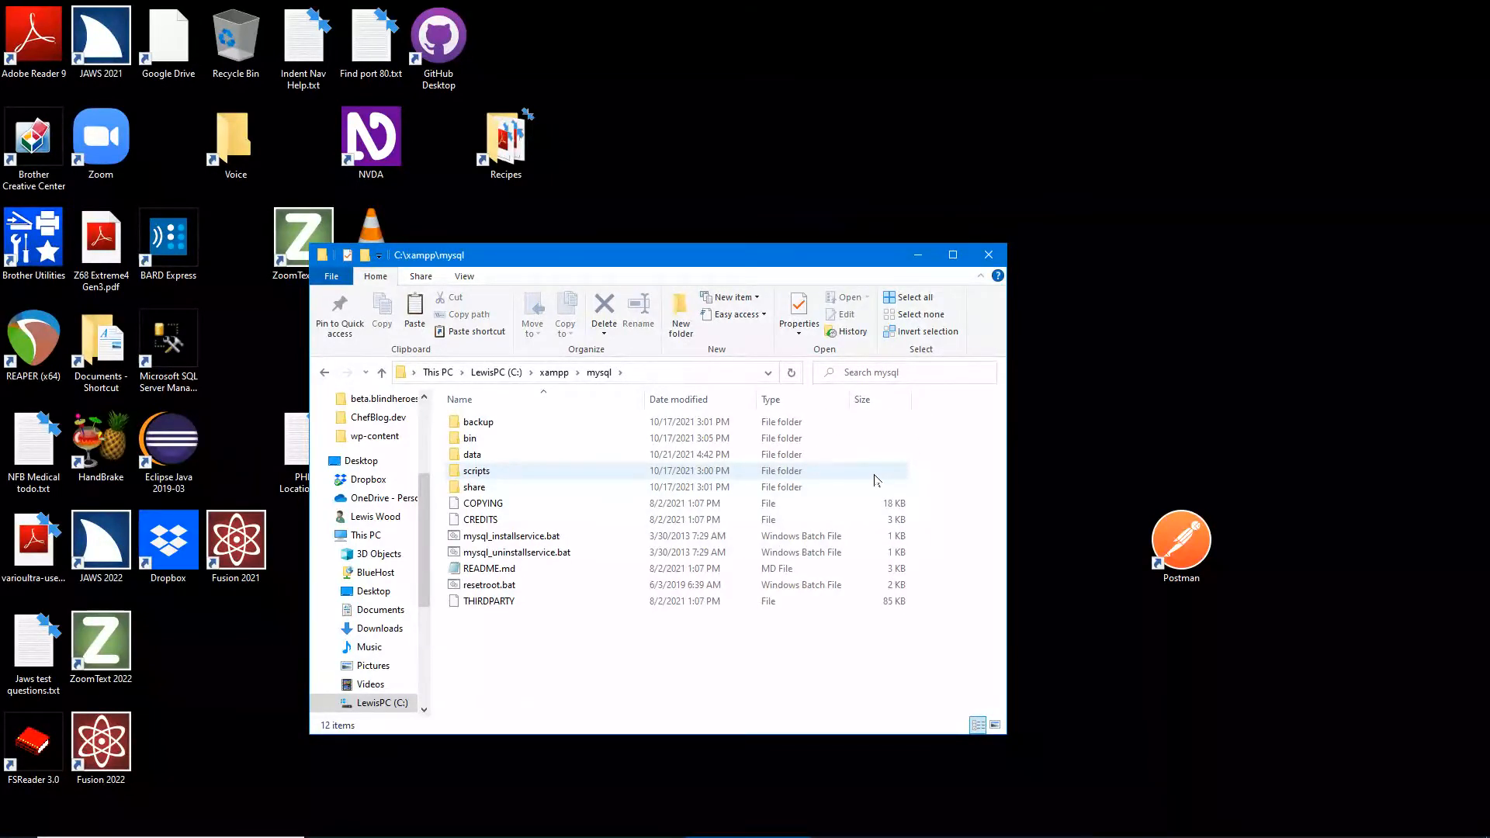
- Open the mysql bin folder and select mysql.exe in its file list
key(Down)
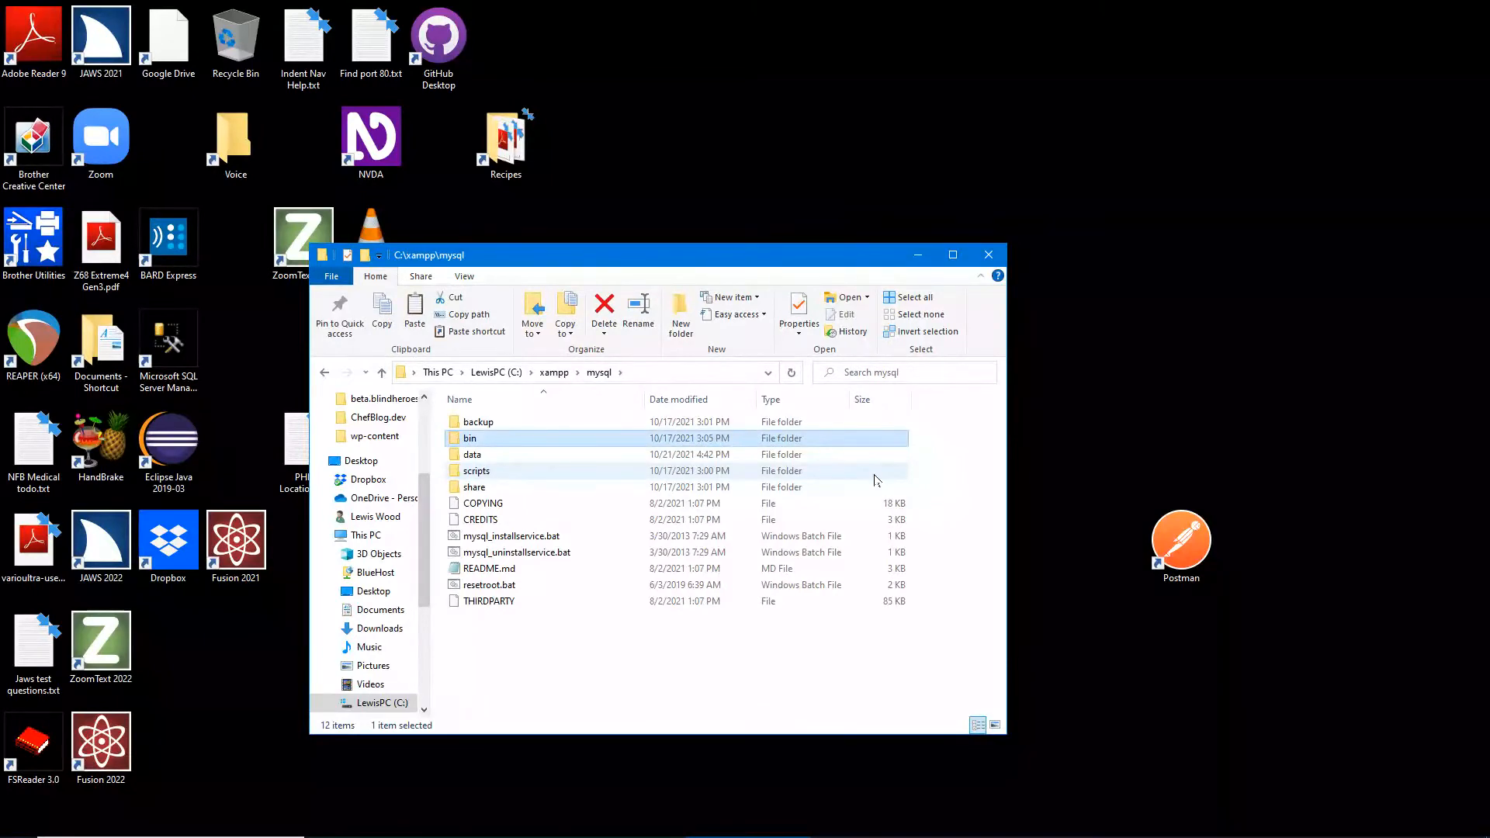
key(Return)
key(ctrl)
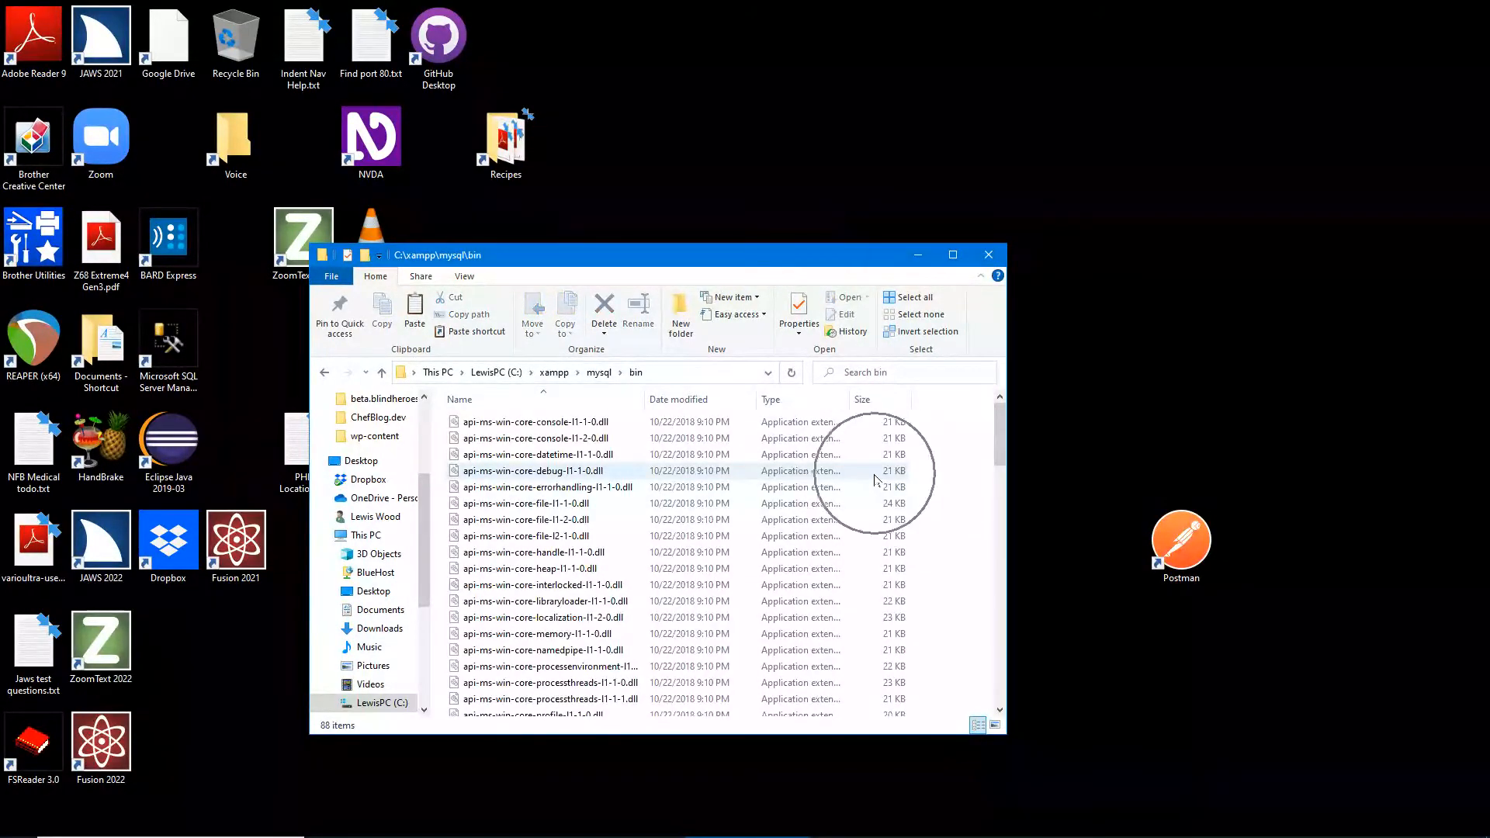
key(ctrl)
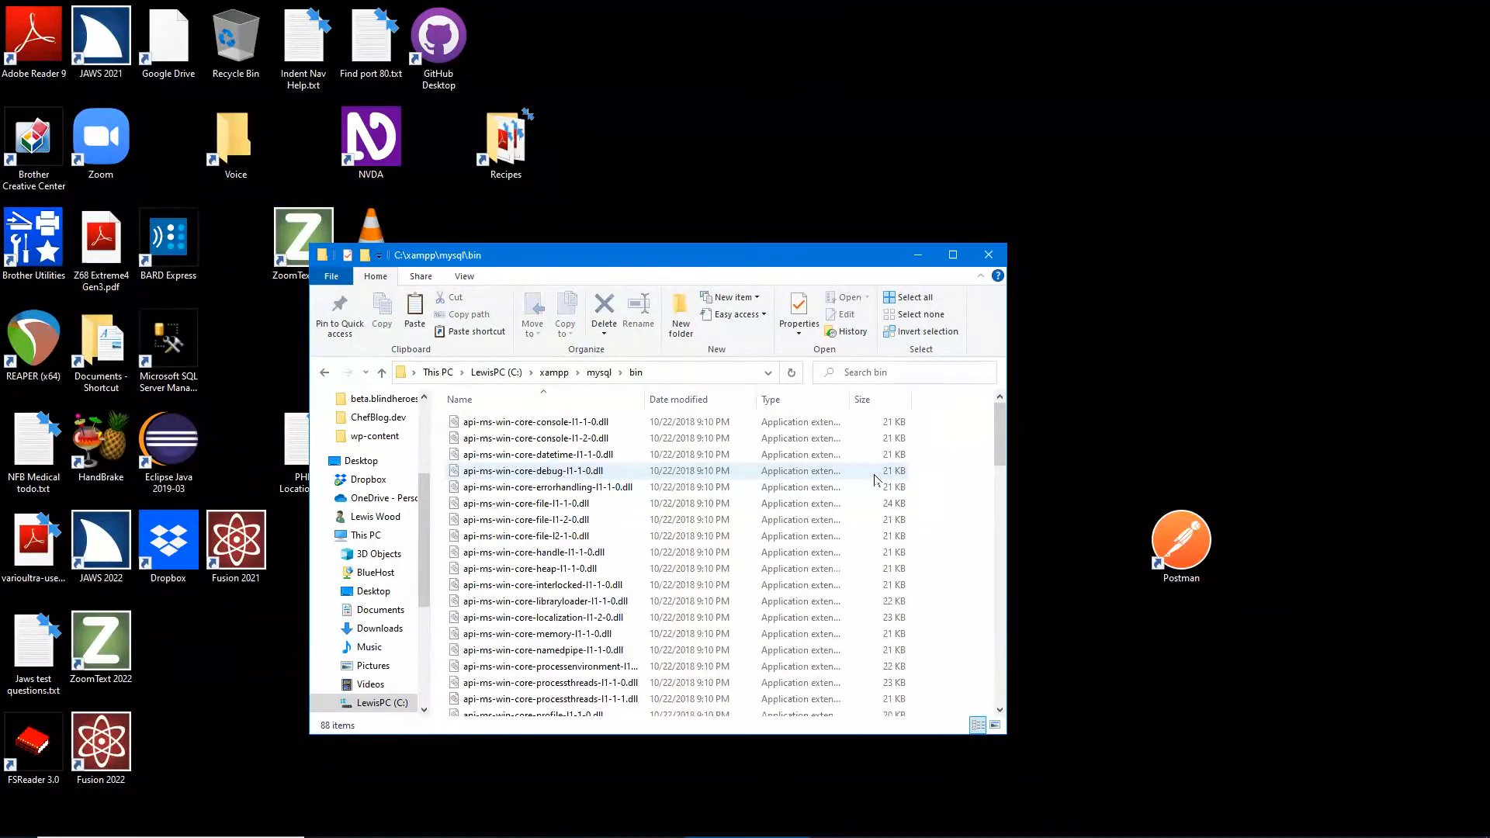
key(Down)
key(Down)
key(Down)
key(Down)
key(ctrl)
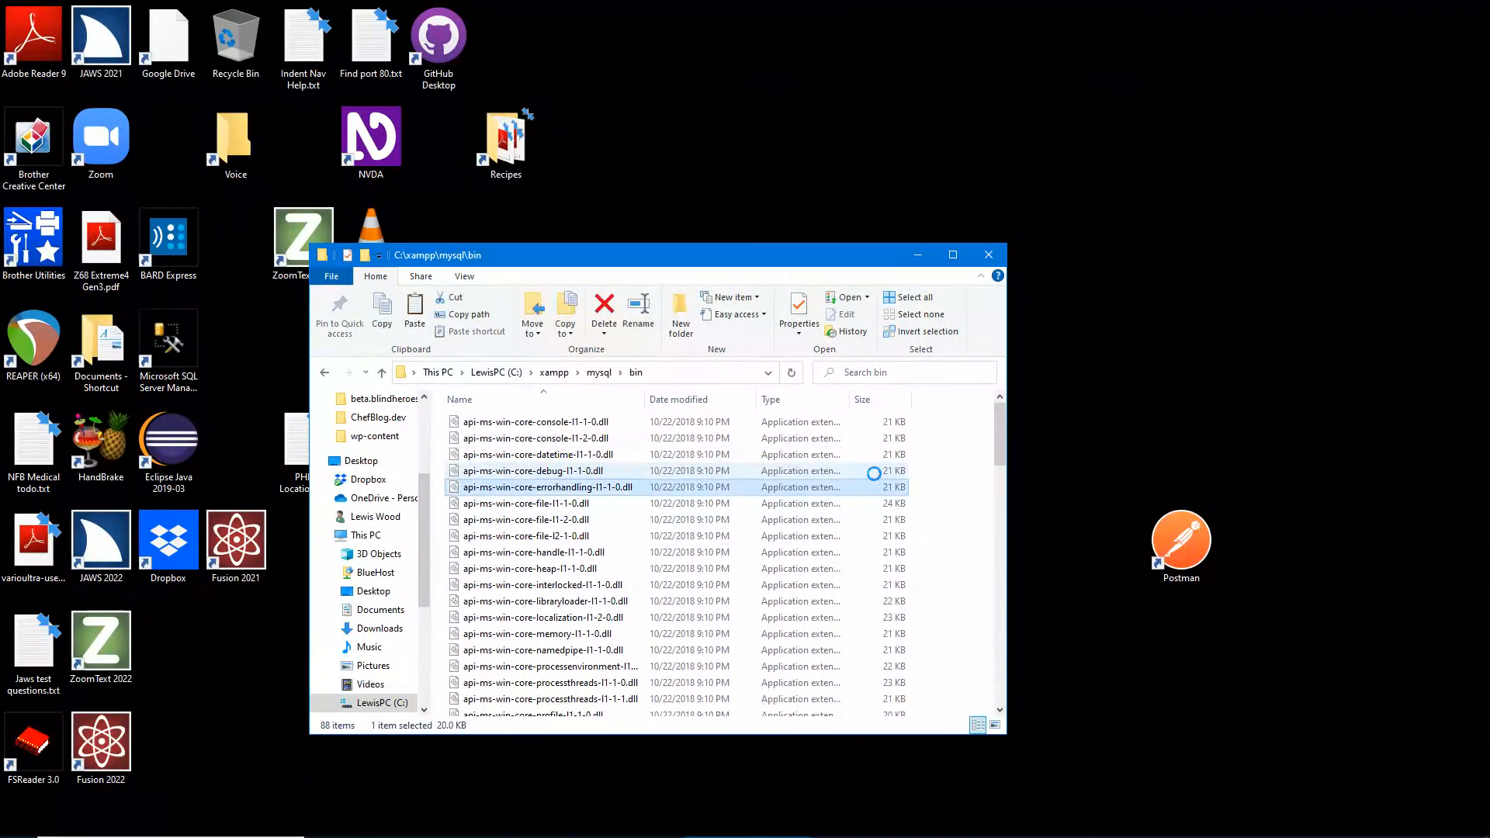
key(Down)
key(Down)
key(Down)
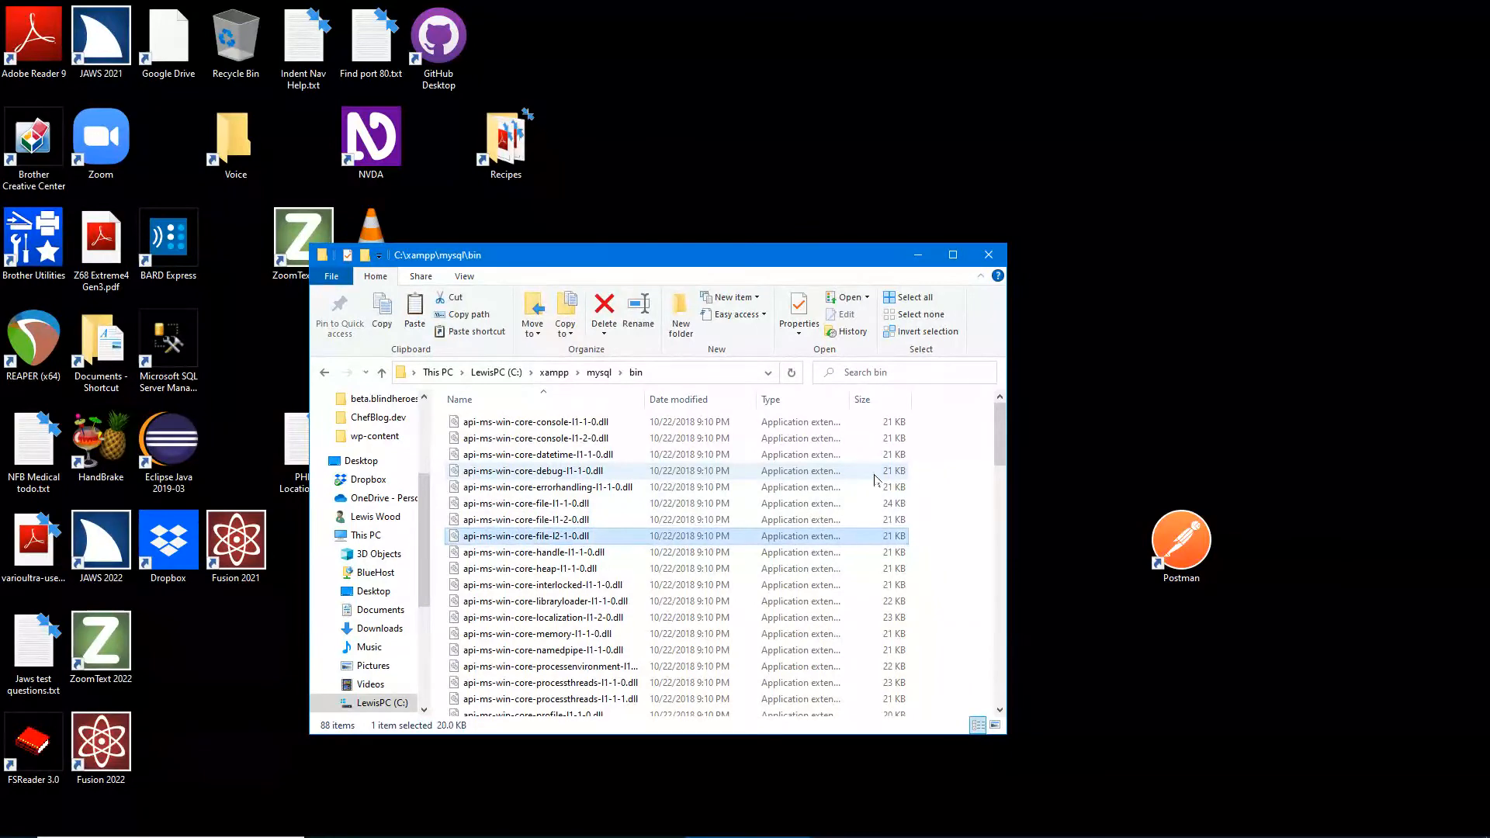
key(Down)
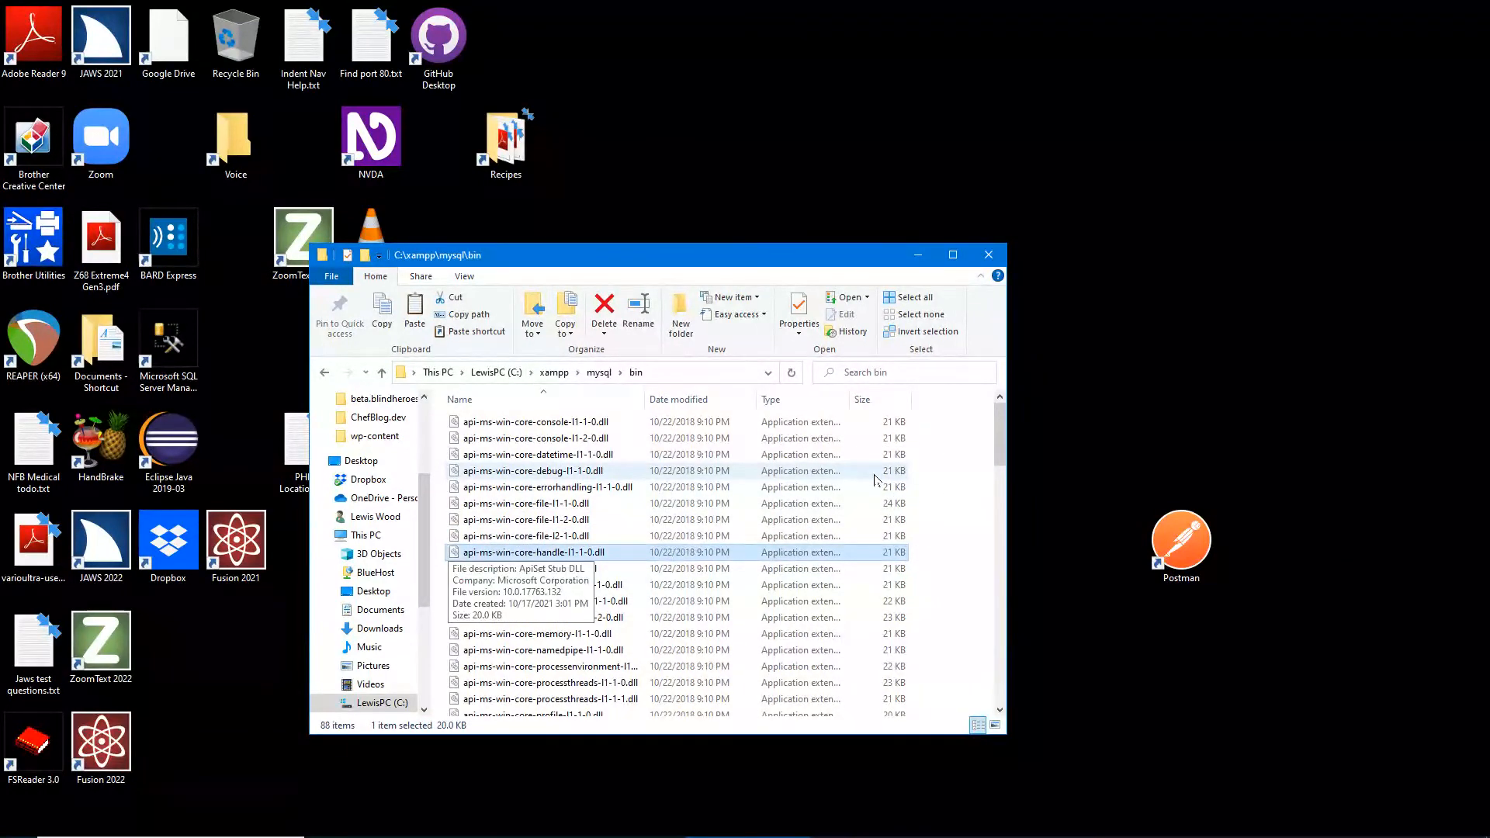
text(mb)
key(ctrl)
key(Down)
key(Down)
key(Down)
key(Down)
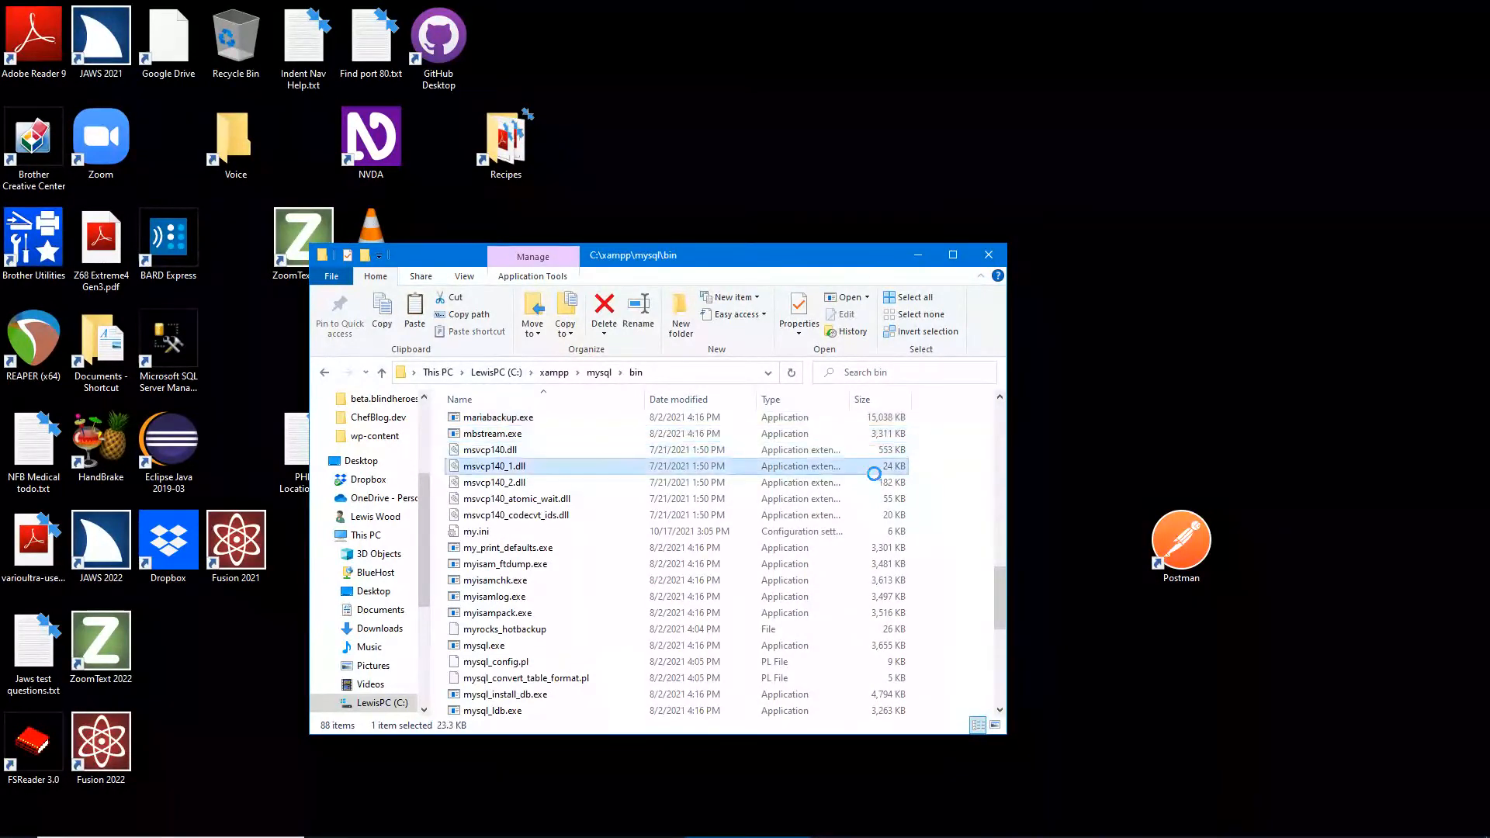
key(Down)
key(Down)
key(Down)
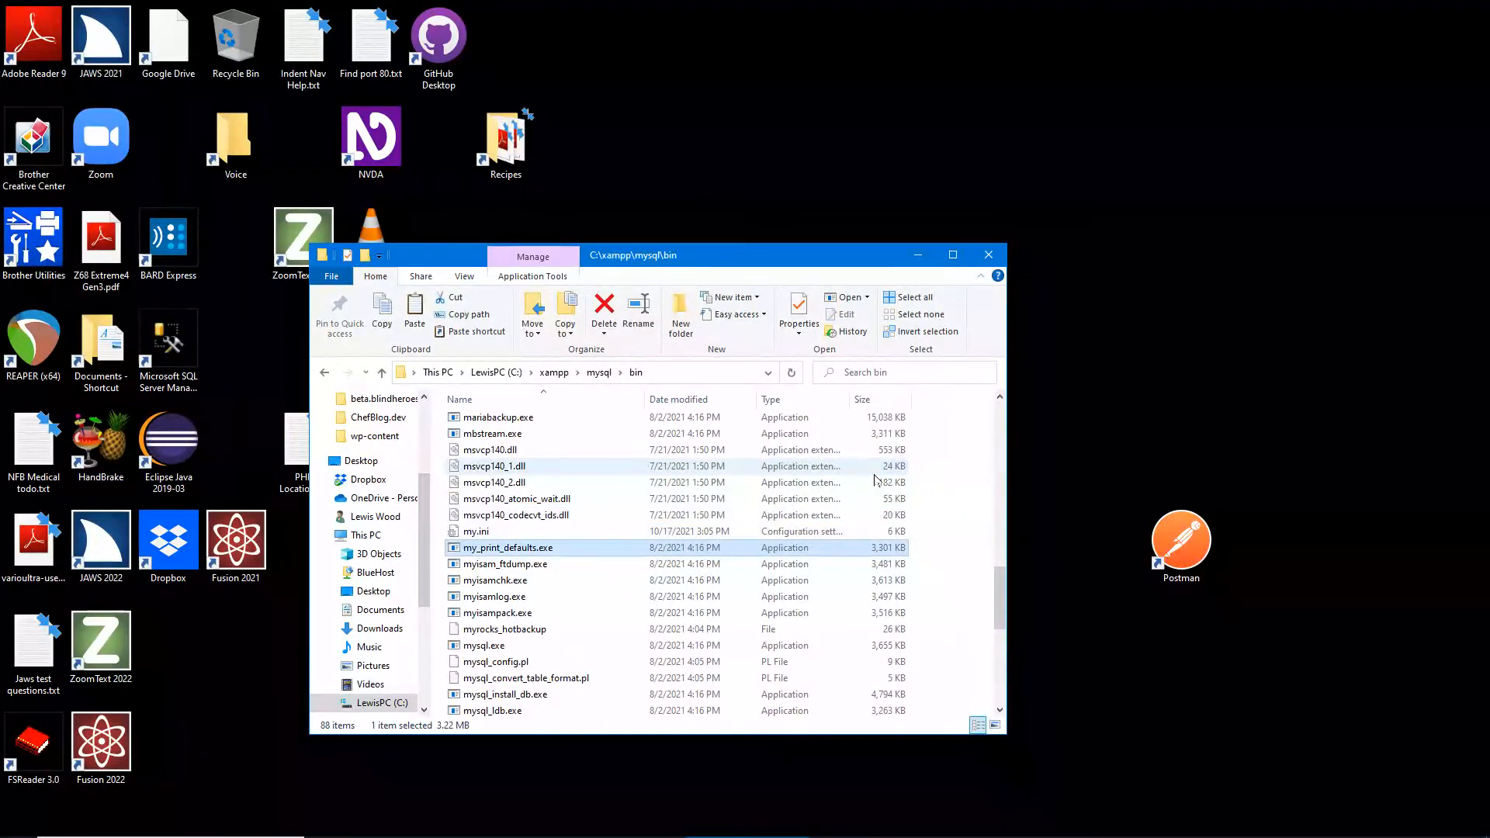
key(Down)
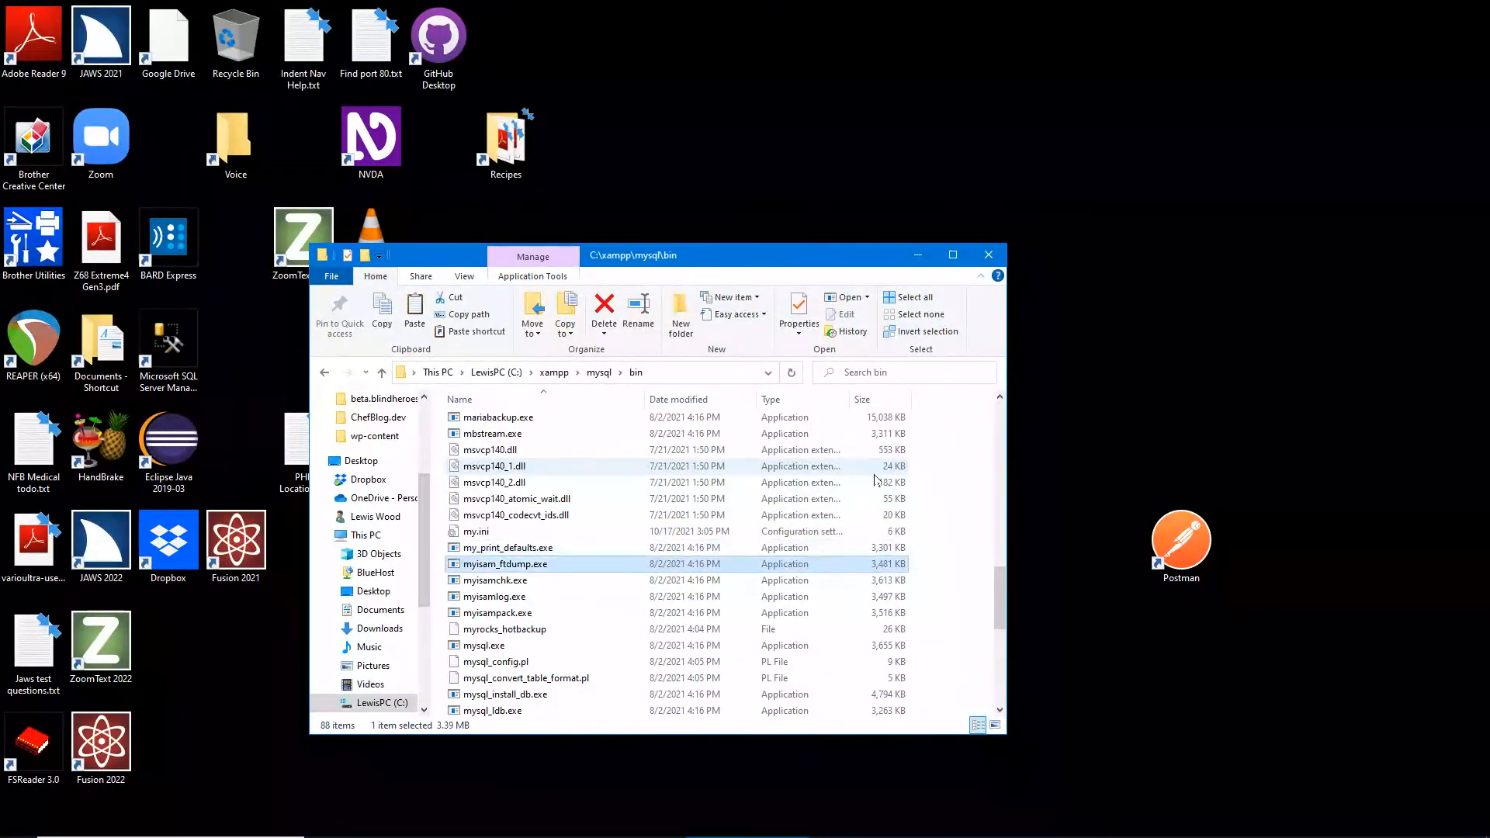
key(Down)
key(Down)
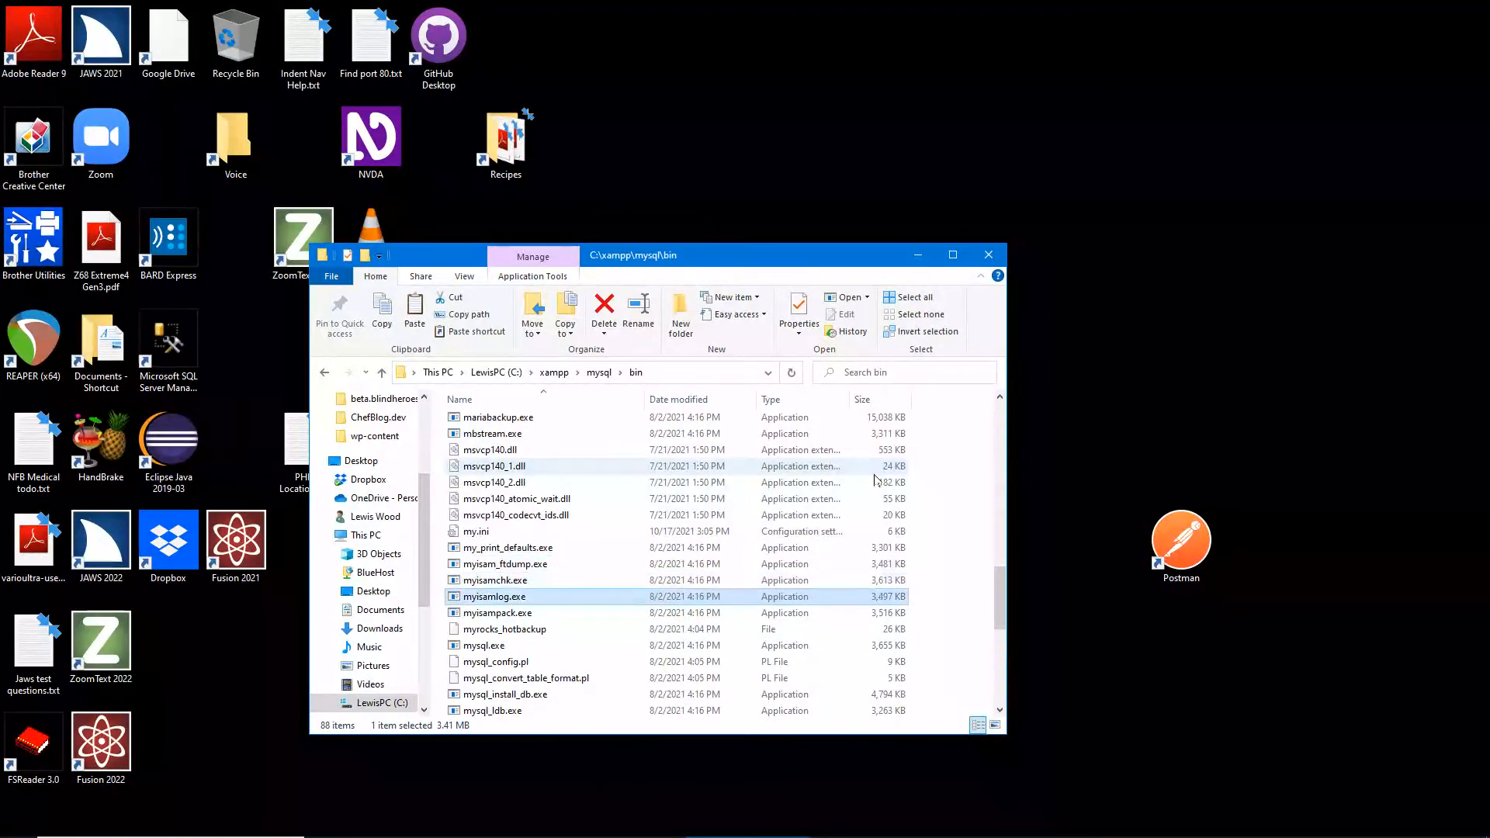
key(Down)
key(Down)
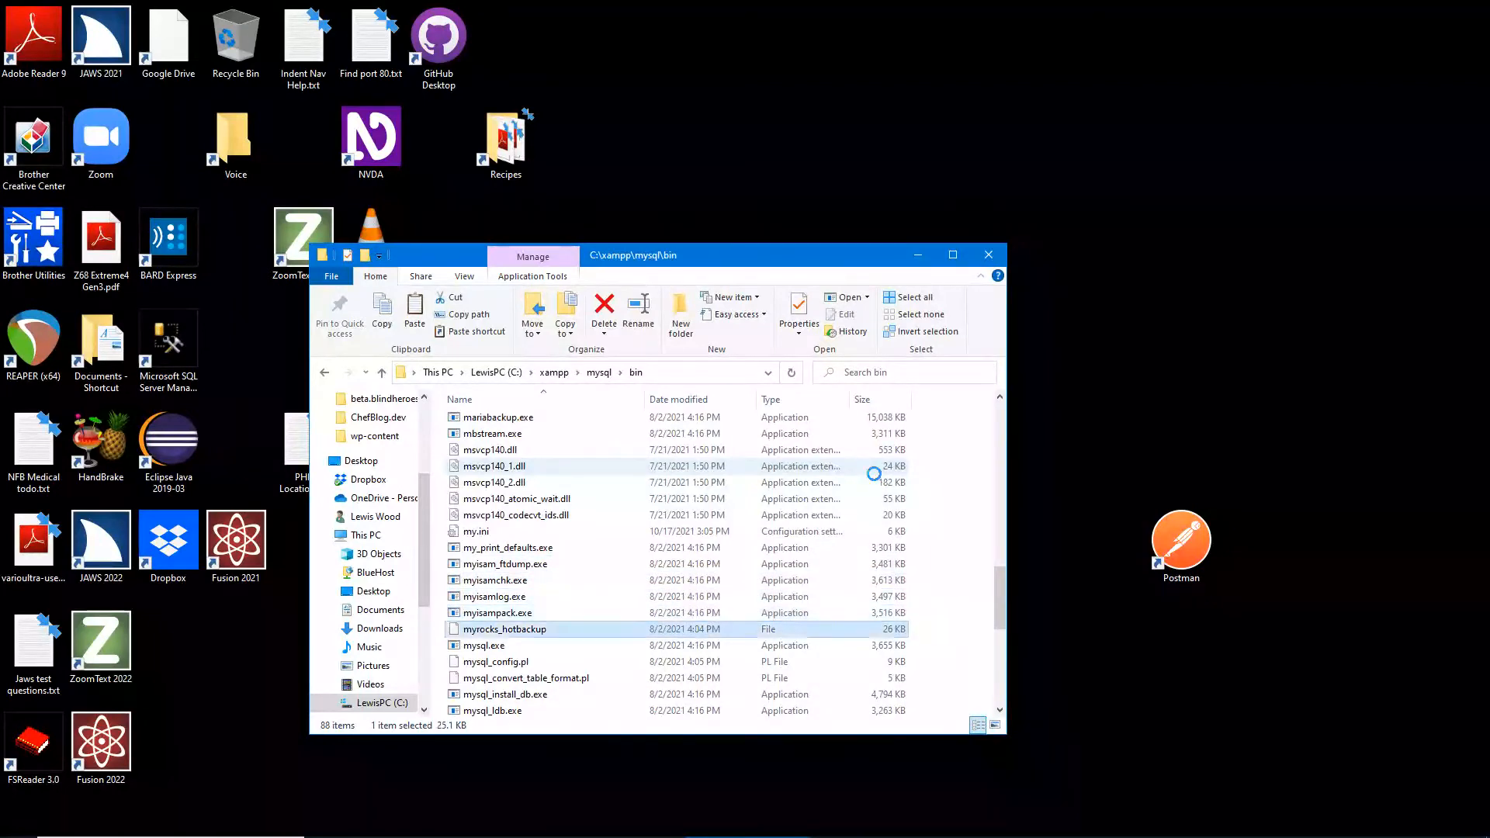
key(Down)
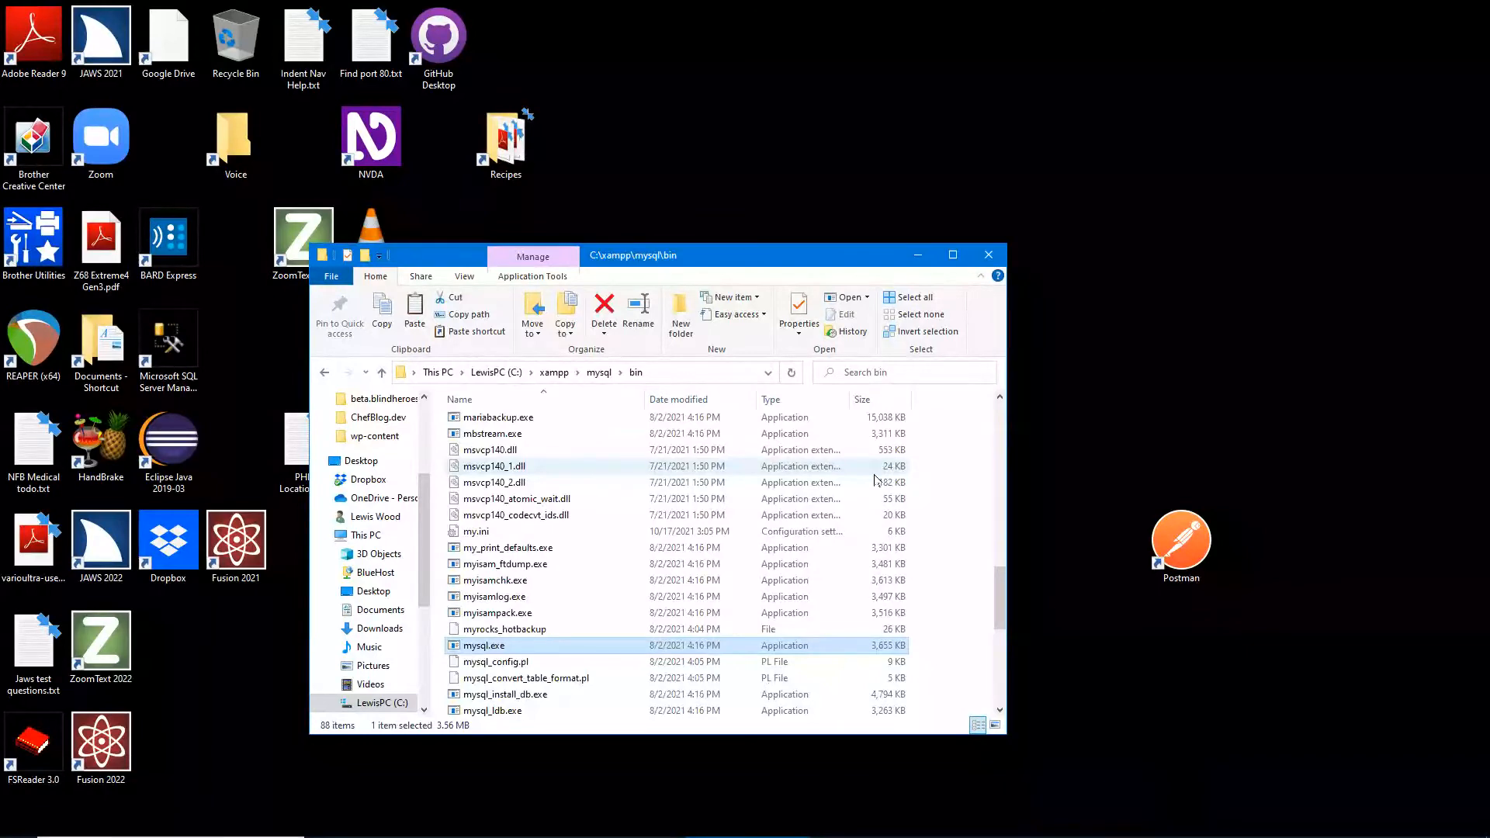
- Launch Command Prompt by running cmd from the Run box
key(super+r)
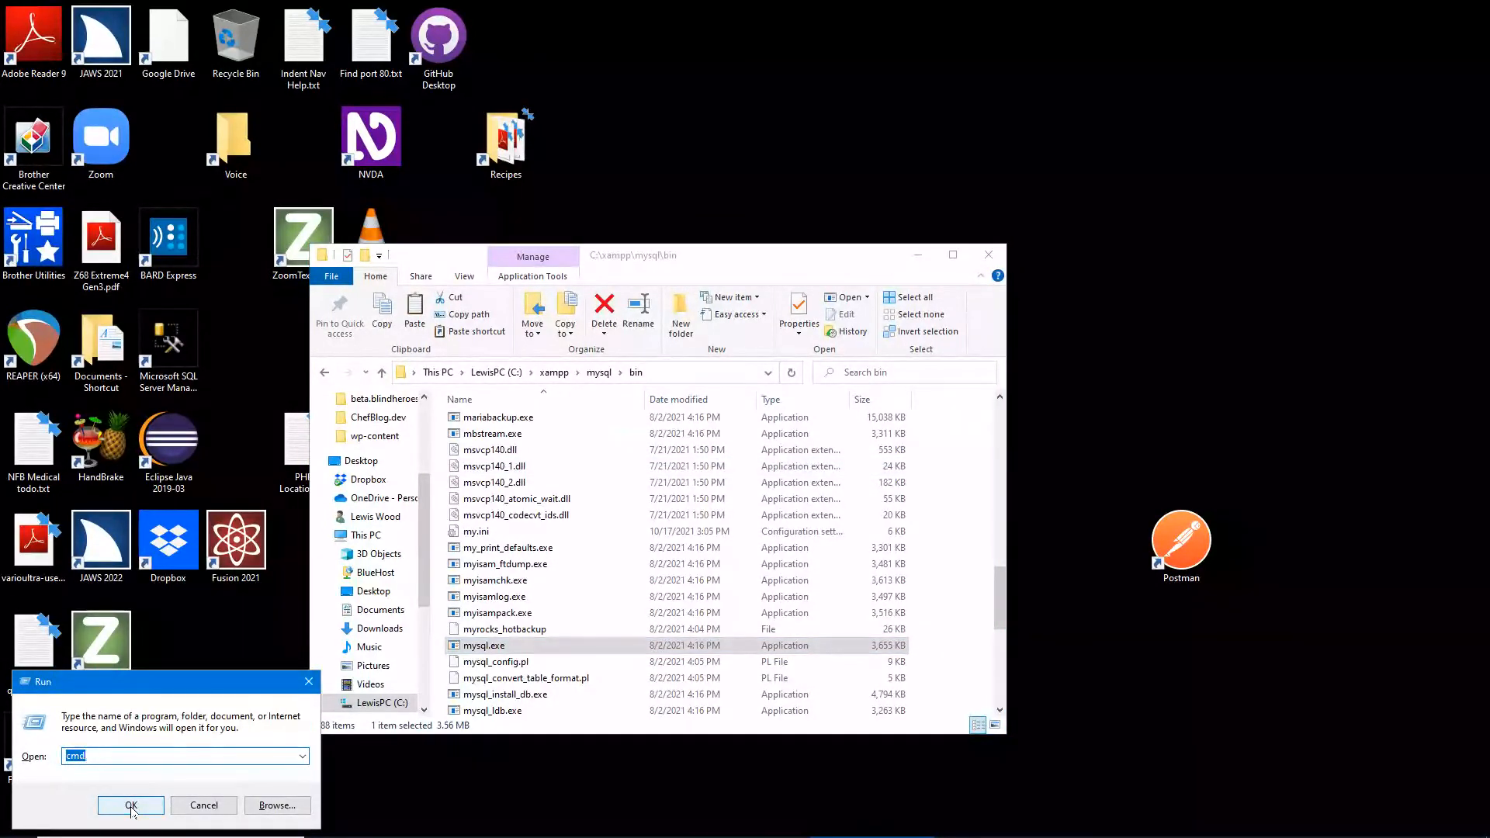
text(cmd)
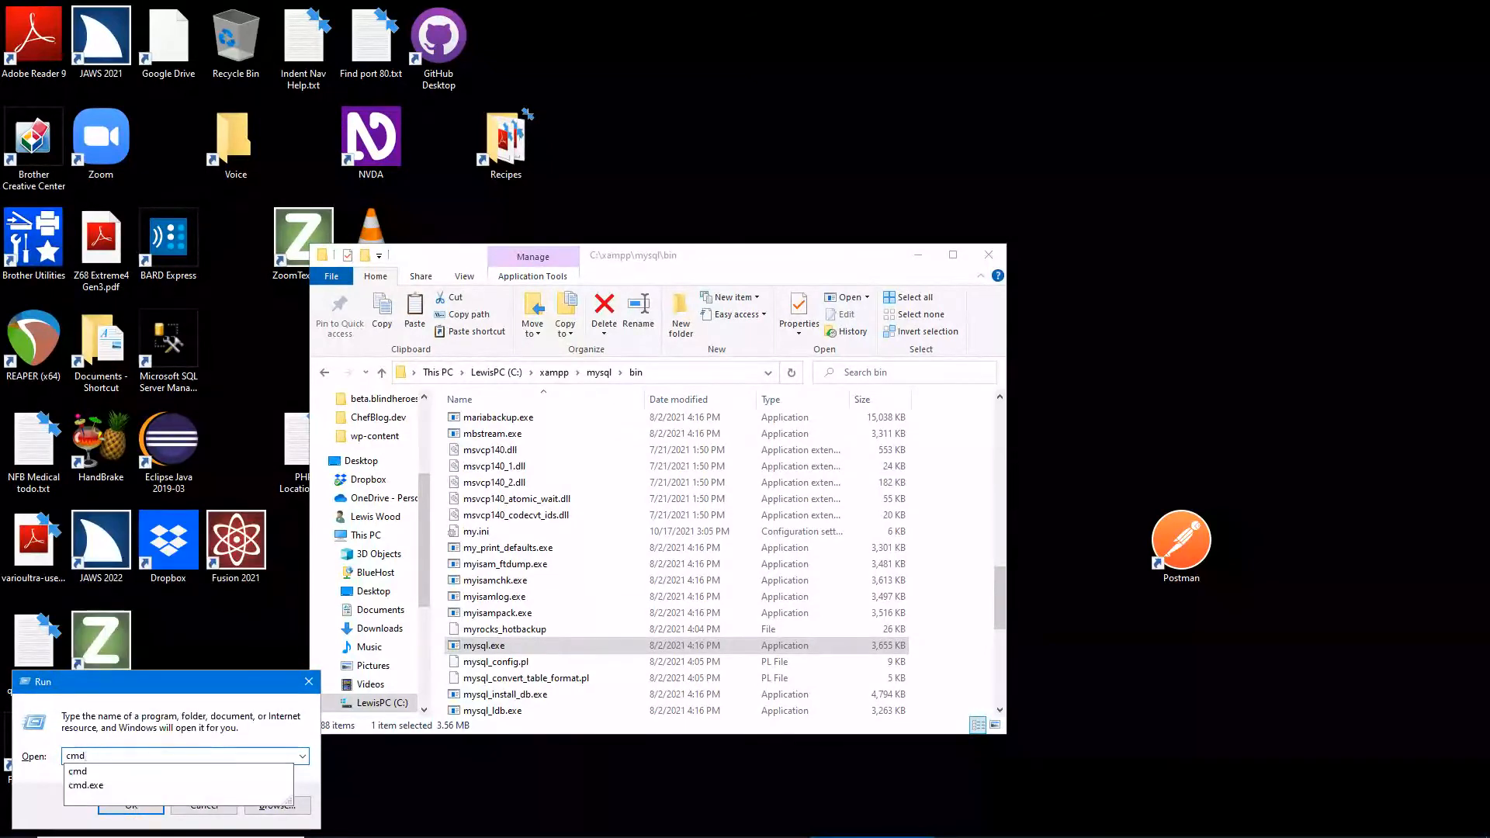
key(Return)
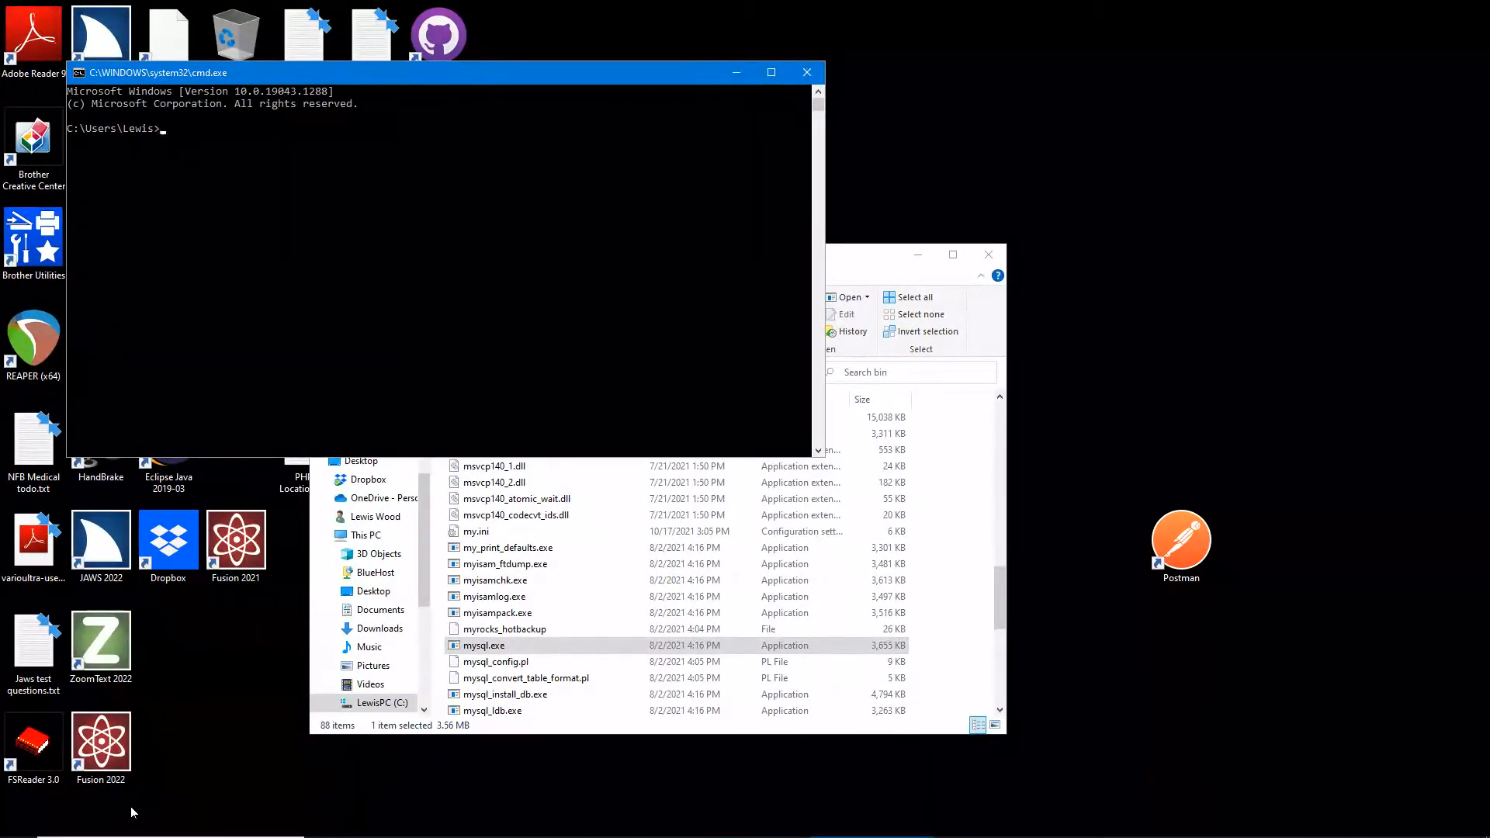
- Change directory step by step to C:\xampp\mysql\bin and start typing a mysql command
key(ctrl)
text(cd \)
key(Return)
text(cd xampp)
key(Return)
text(cd mysql)
key(Return)
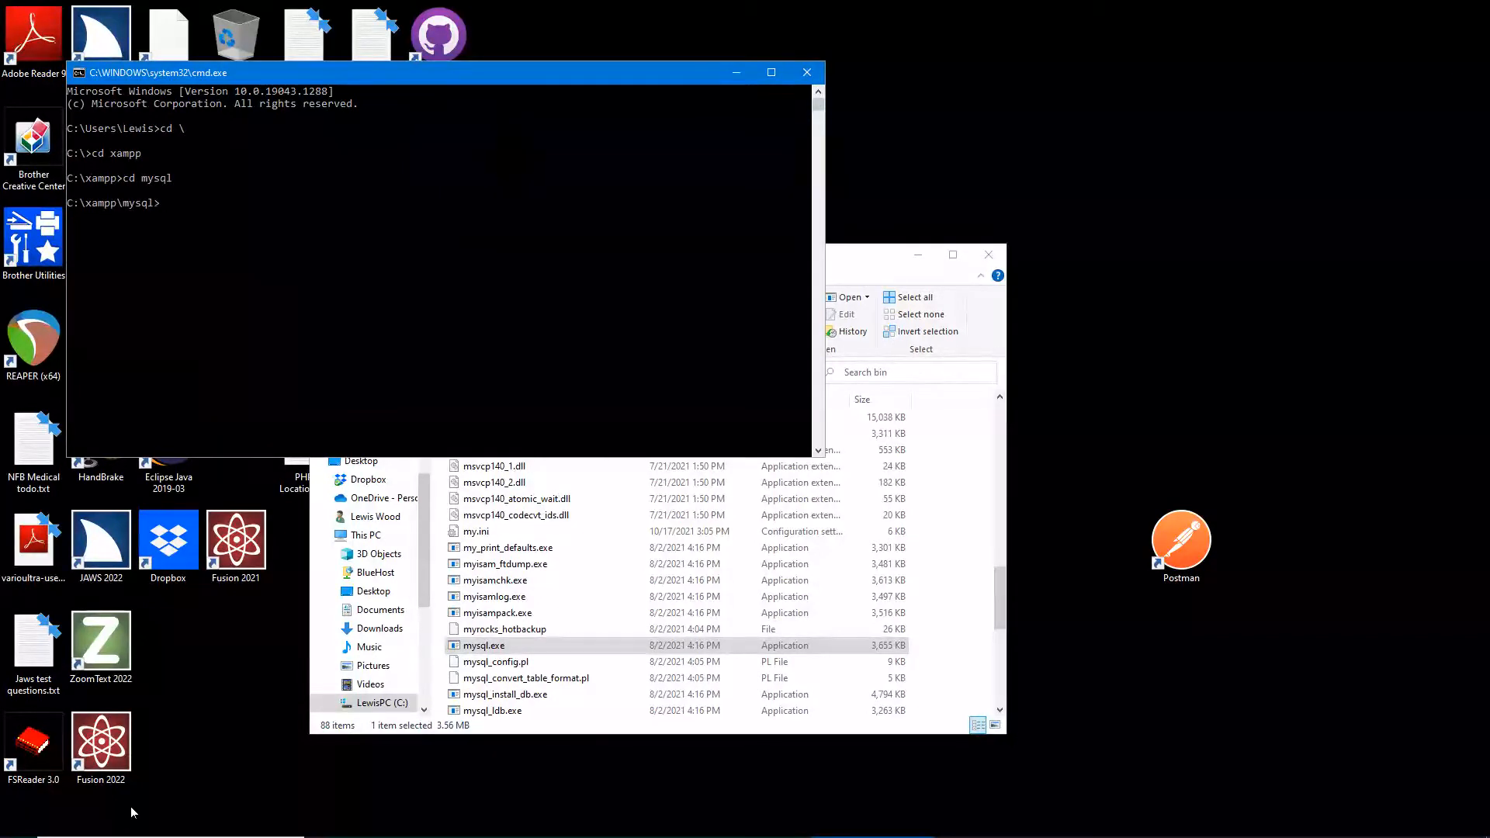
text(cd bin)
key(Return)
text(mysq)
- Run mysql as user root with the root password and -e "create database chefblog"
text(ser)
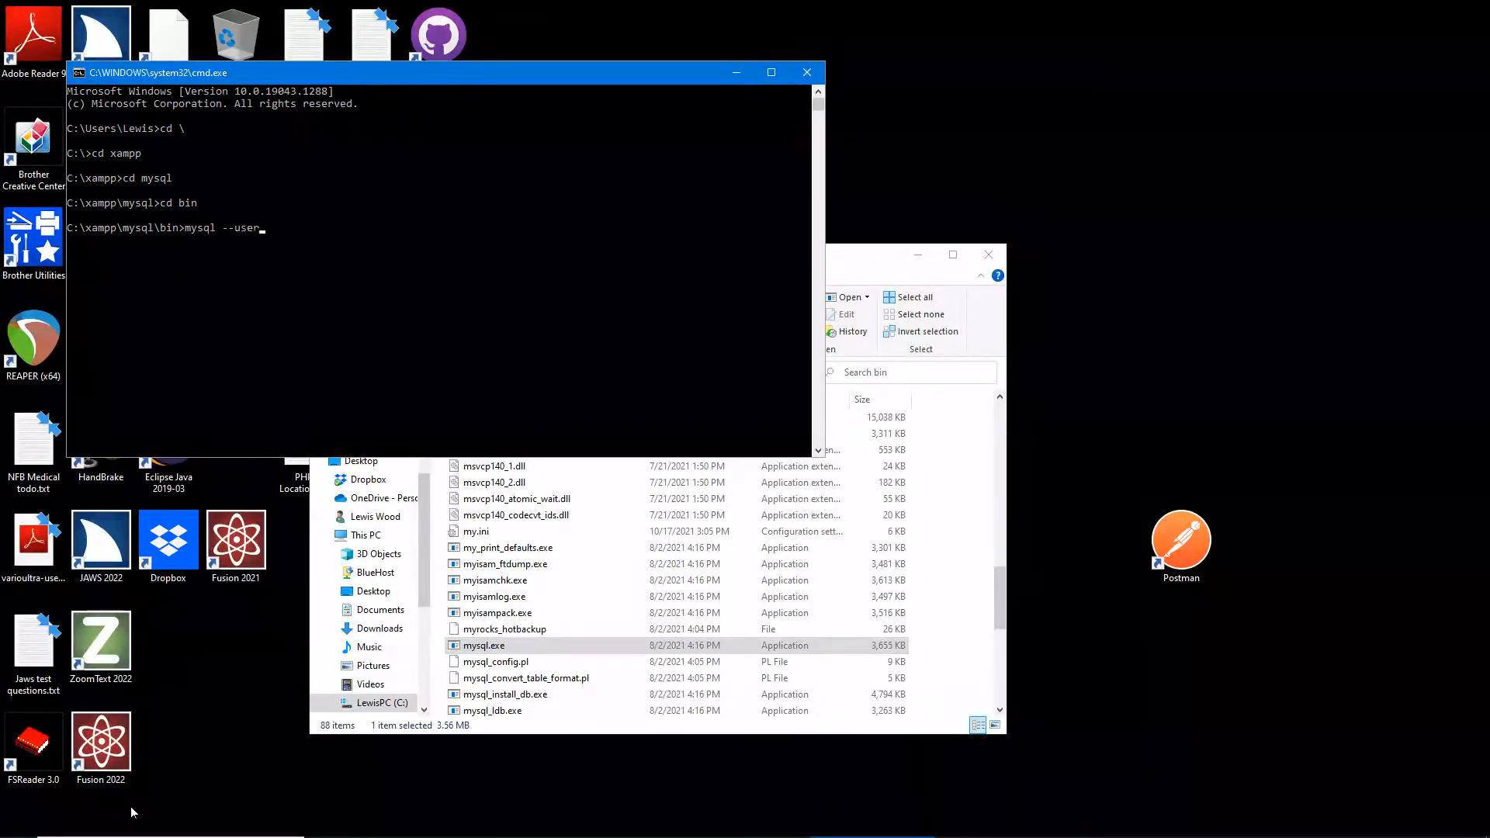
text(=)
key(BackSpace)
text('root)
text(' -)
text(-paw)
text(ss)
text(word=')
text(eate)
text( dat)
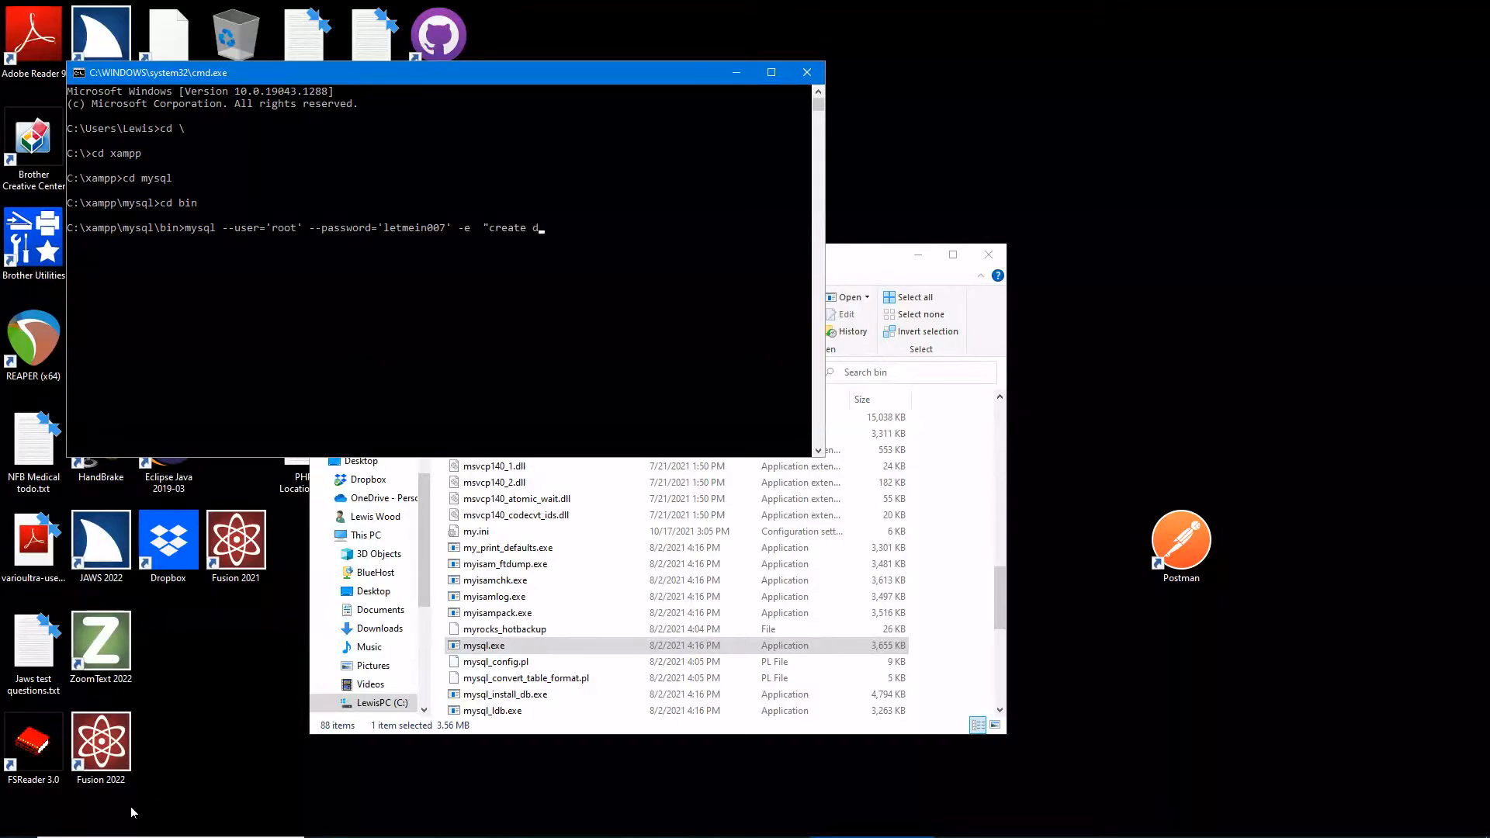
text(aba)
text(se chef)
text(blog)
text(')
key(Return)
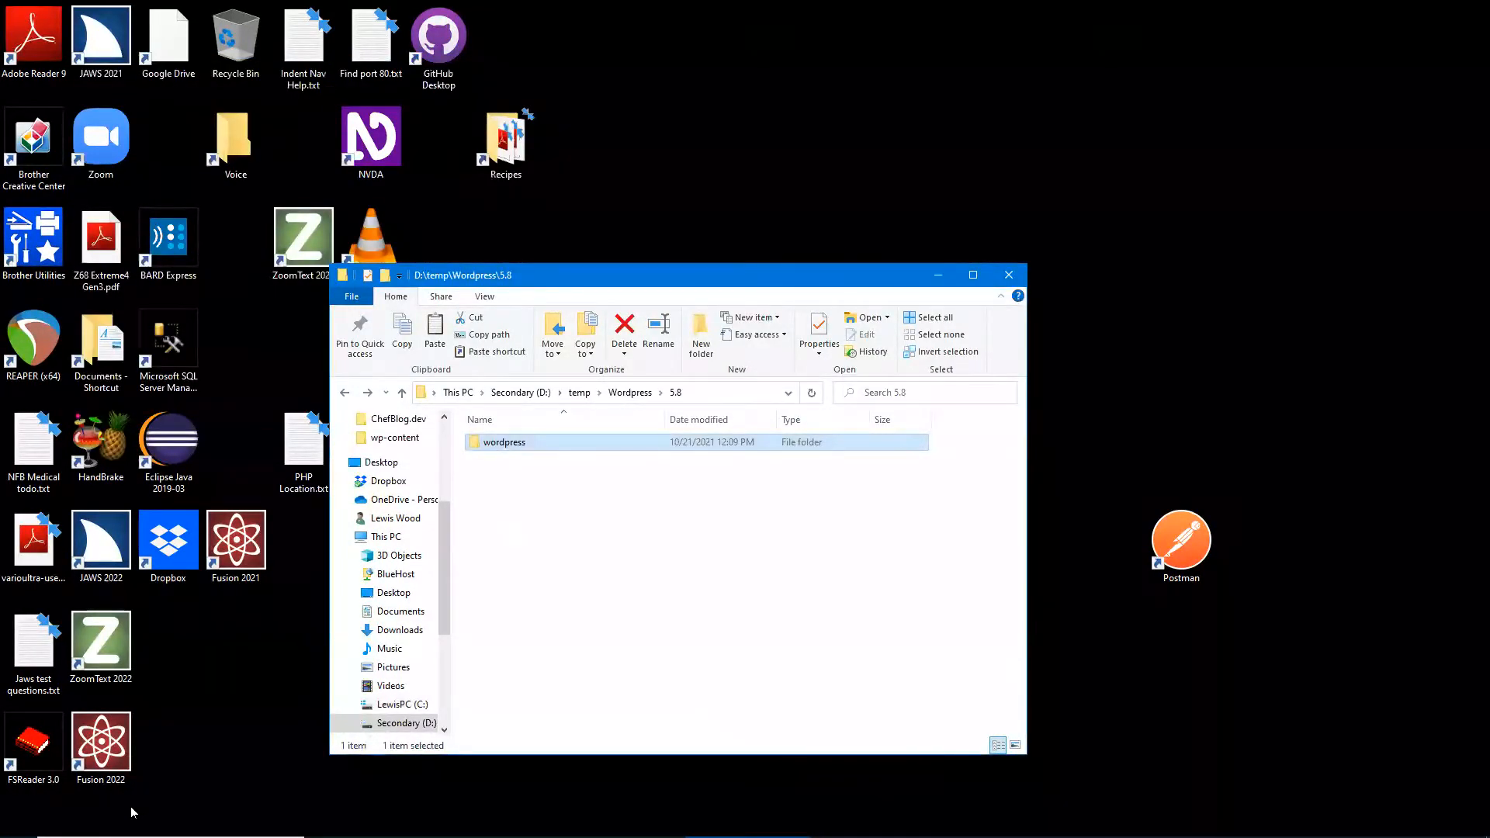
- Close the WordPress 5.8 folder window and start XAMPP Control Panel from Start search
key(alt+F4)
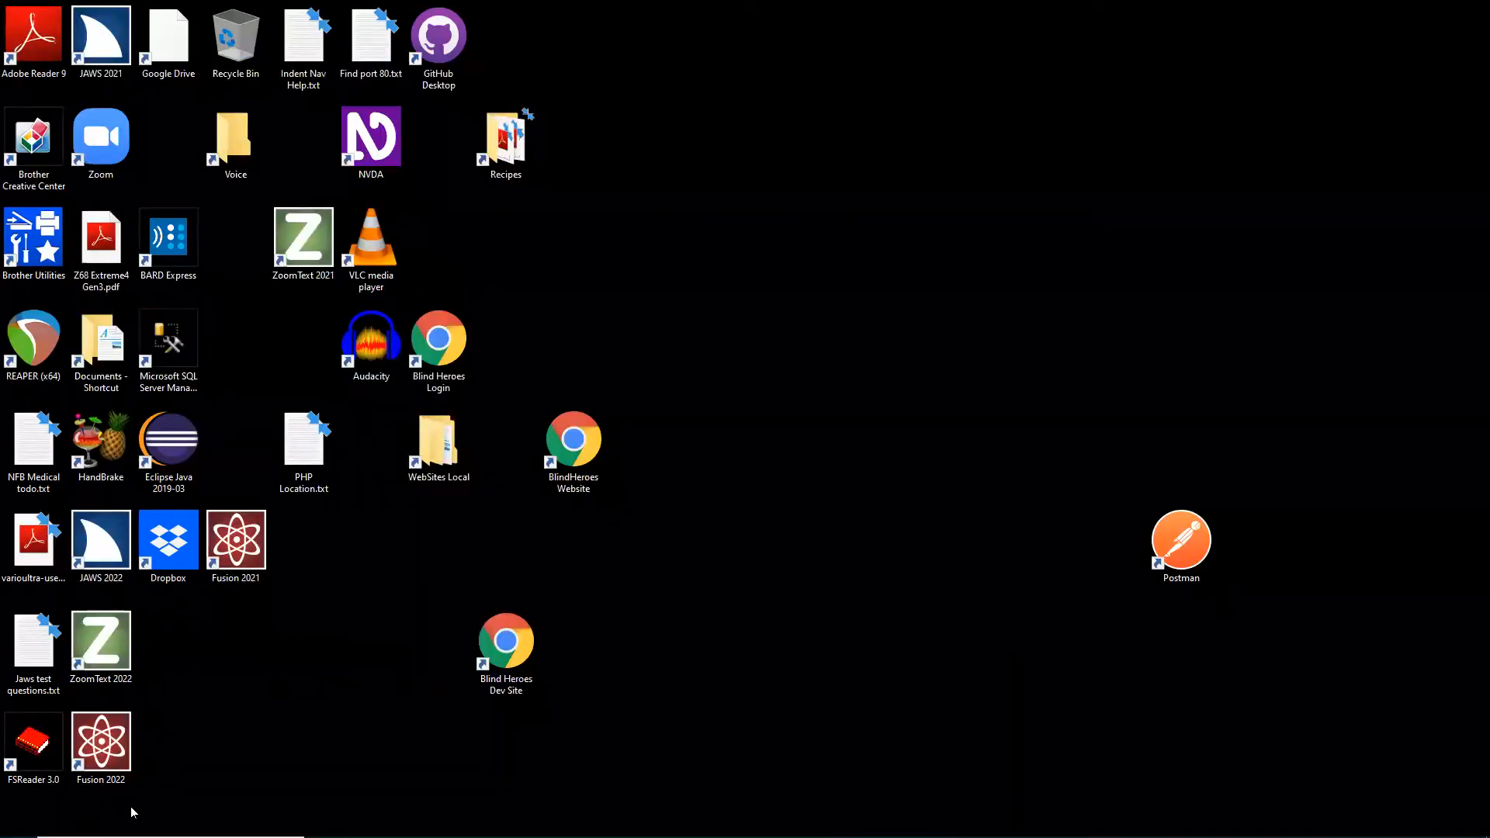
key(super)
text(x)
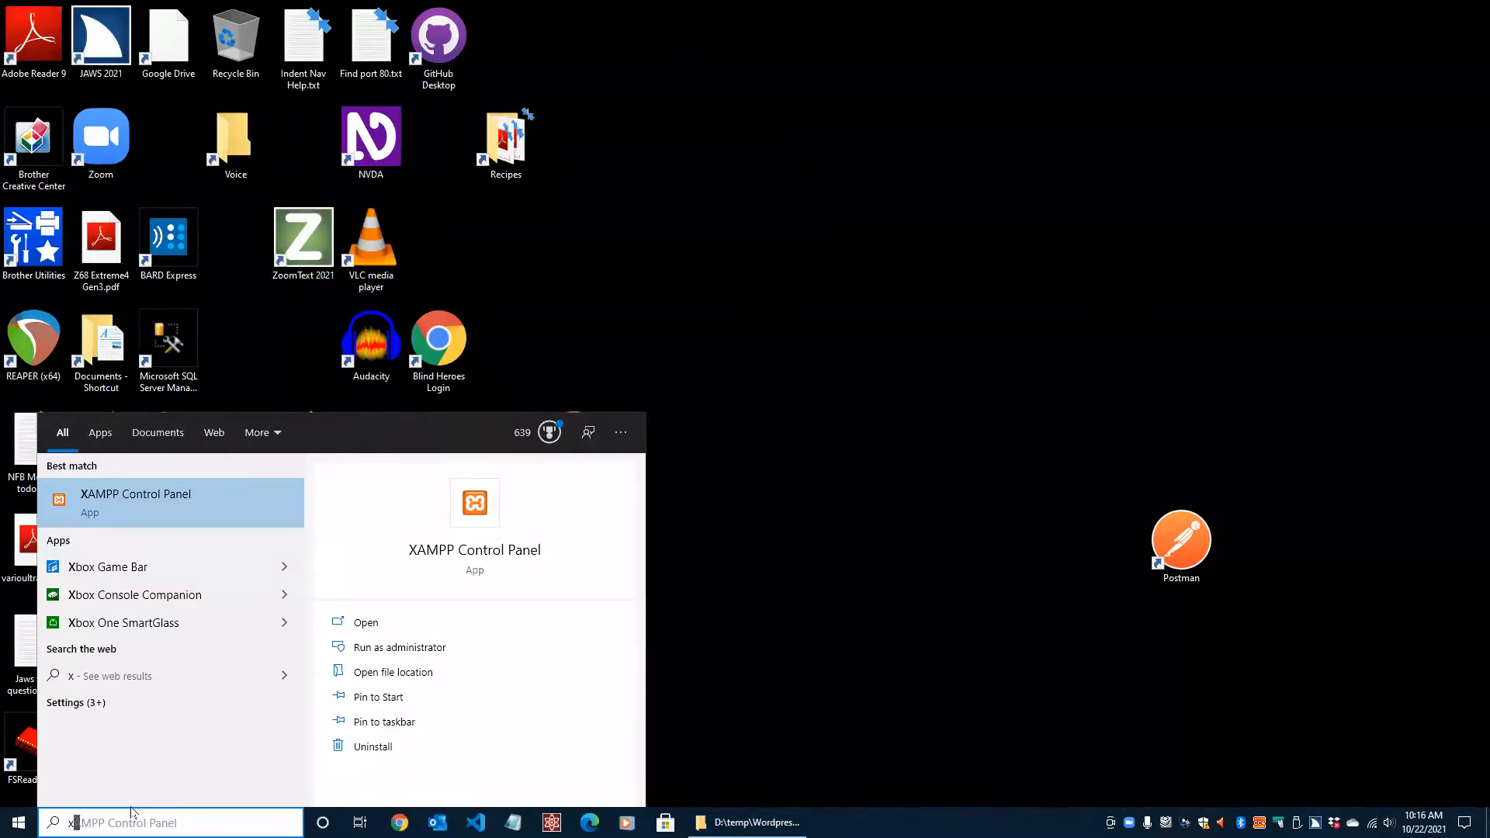
key(Return)
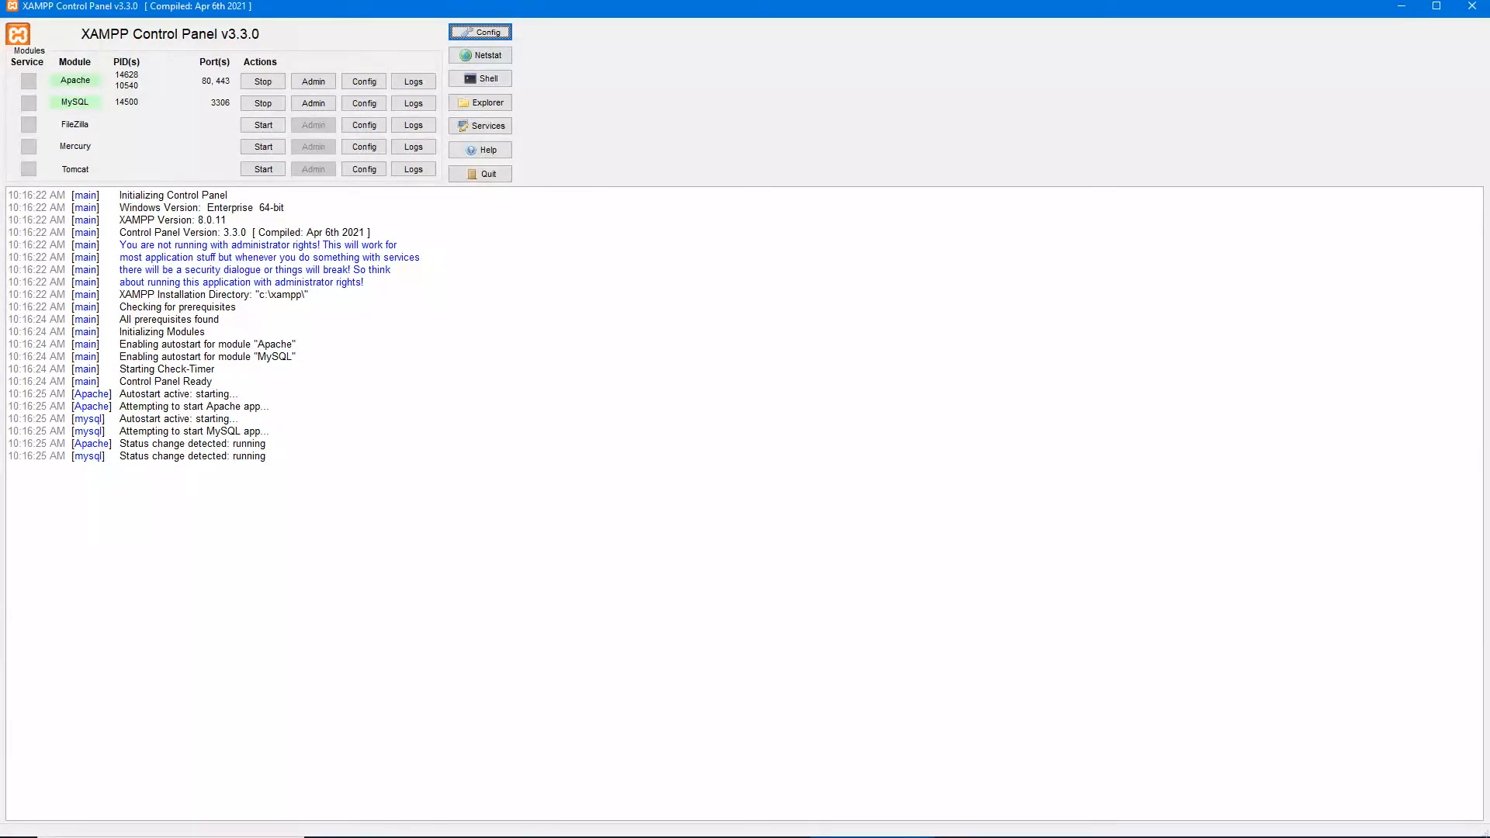
- Minimise to the desktop and check the XAMPP tray menu's Apache and MySQL options without changing them
key(super+d)
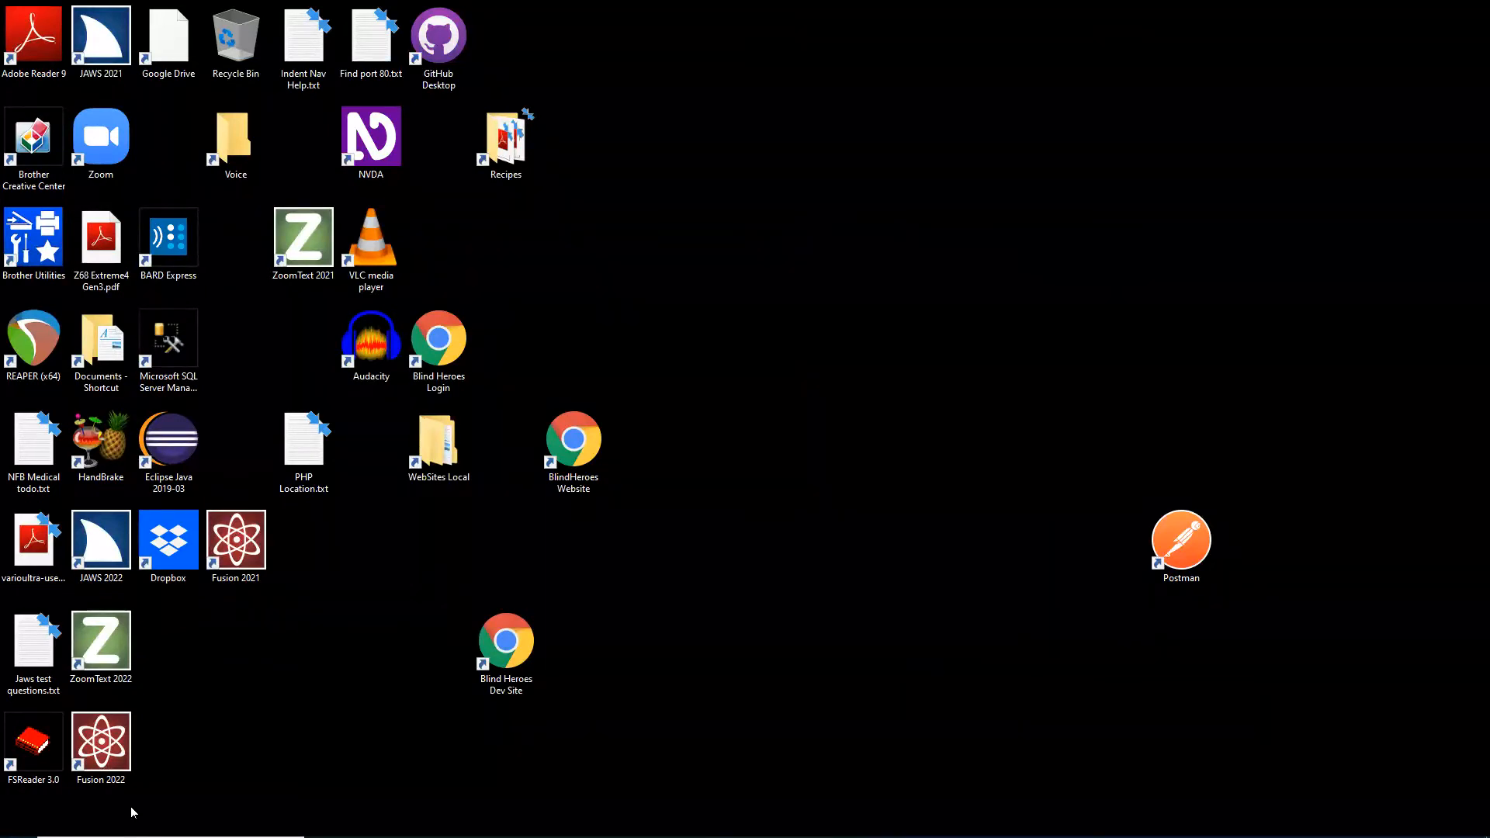
mouse_move(132, 812)
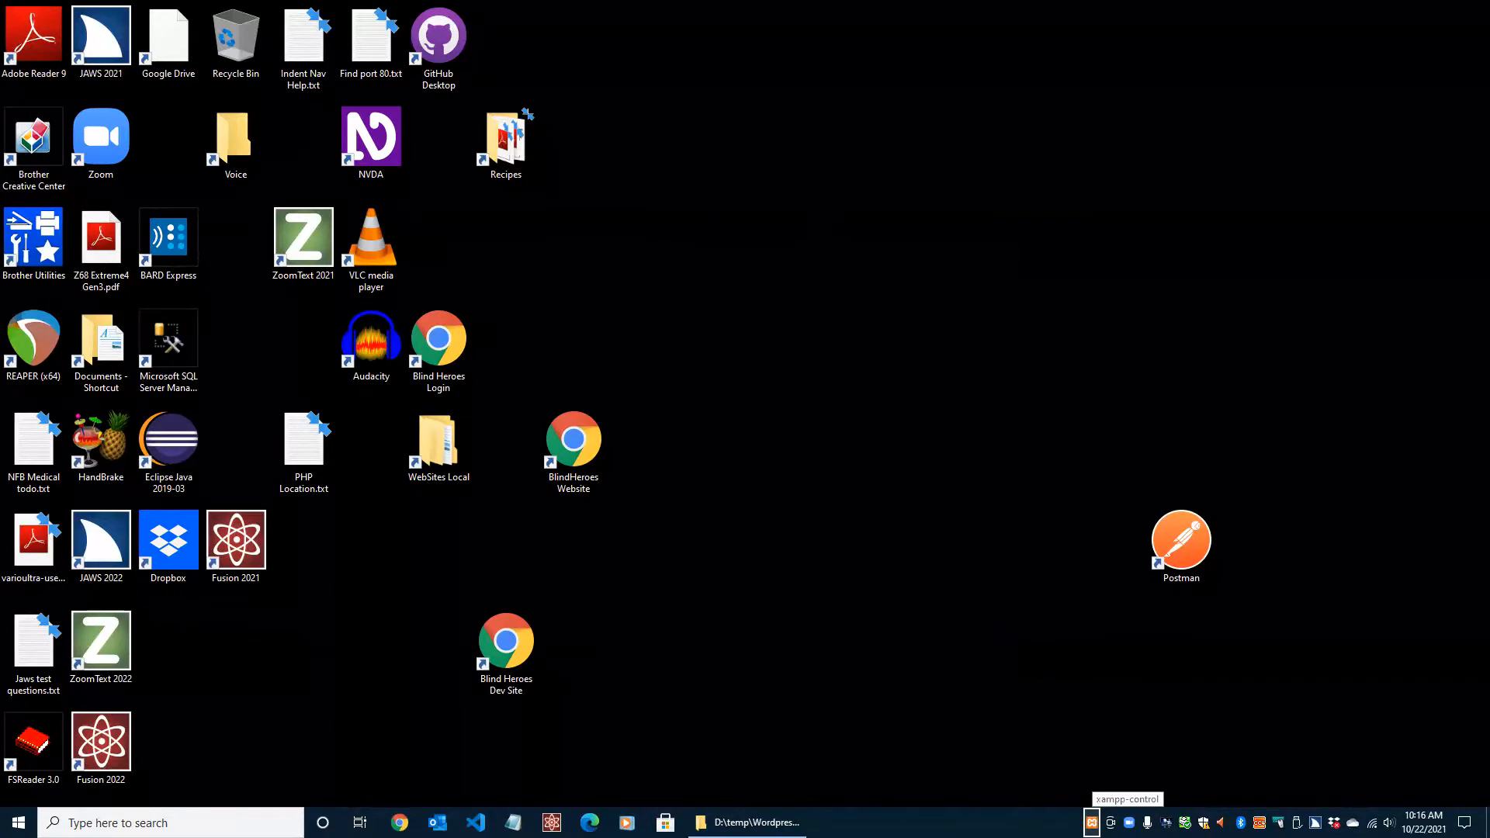
key(shift+F10)
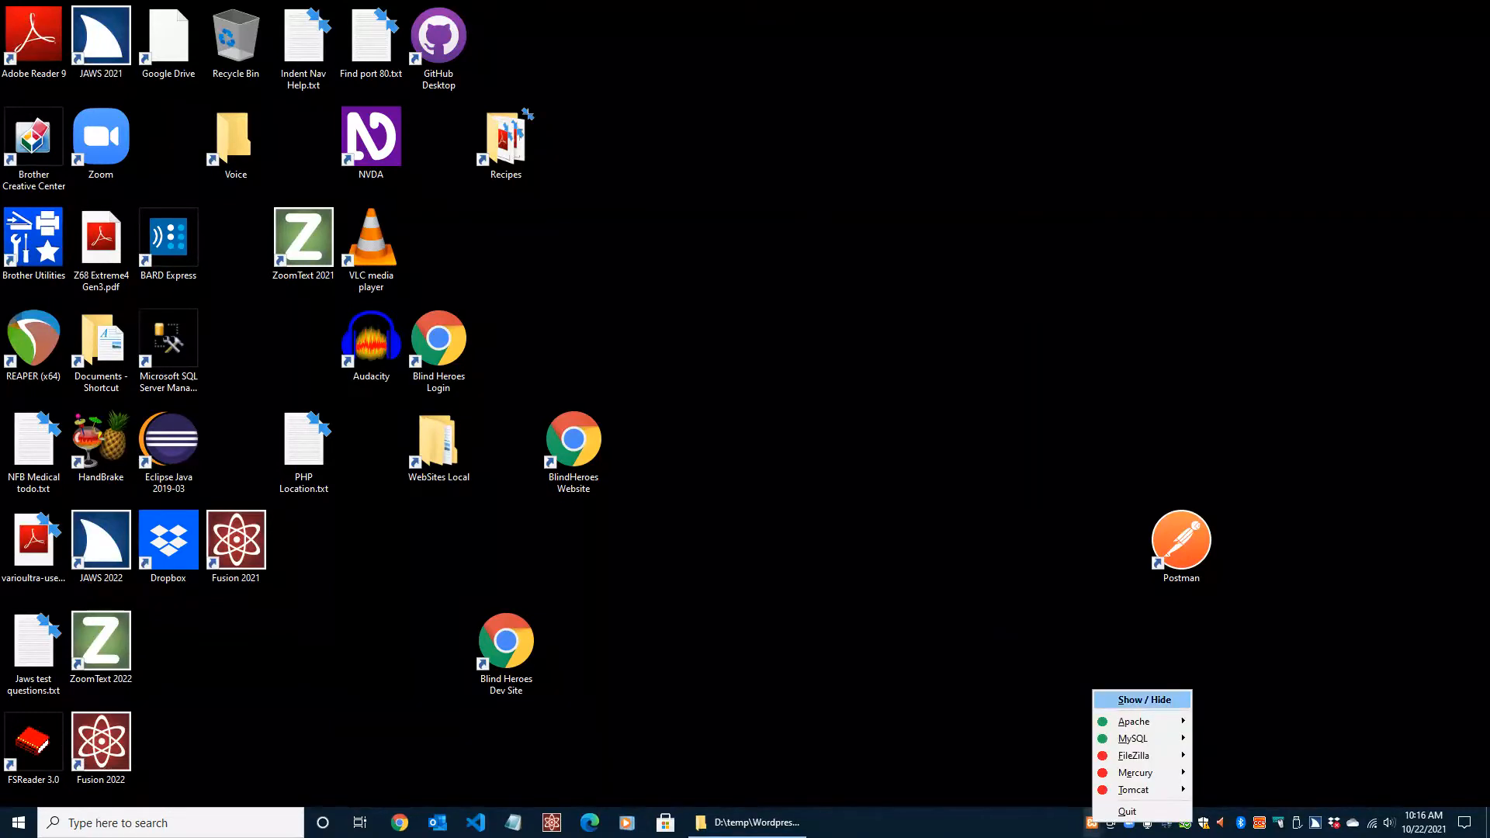
key(Down)
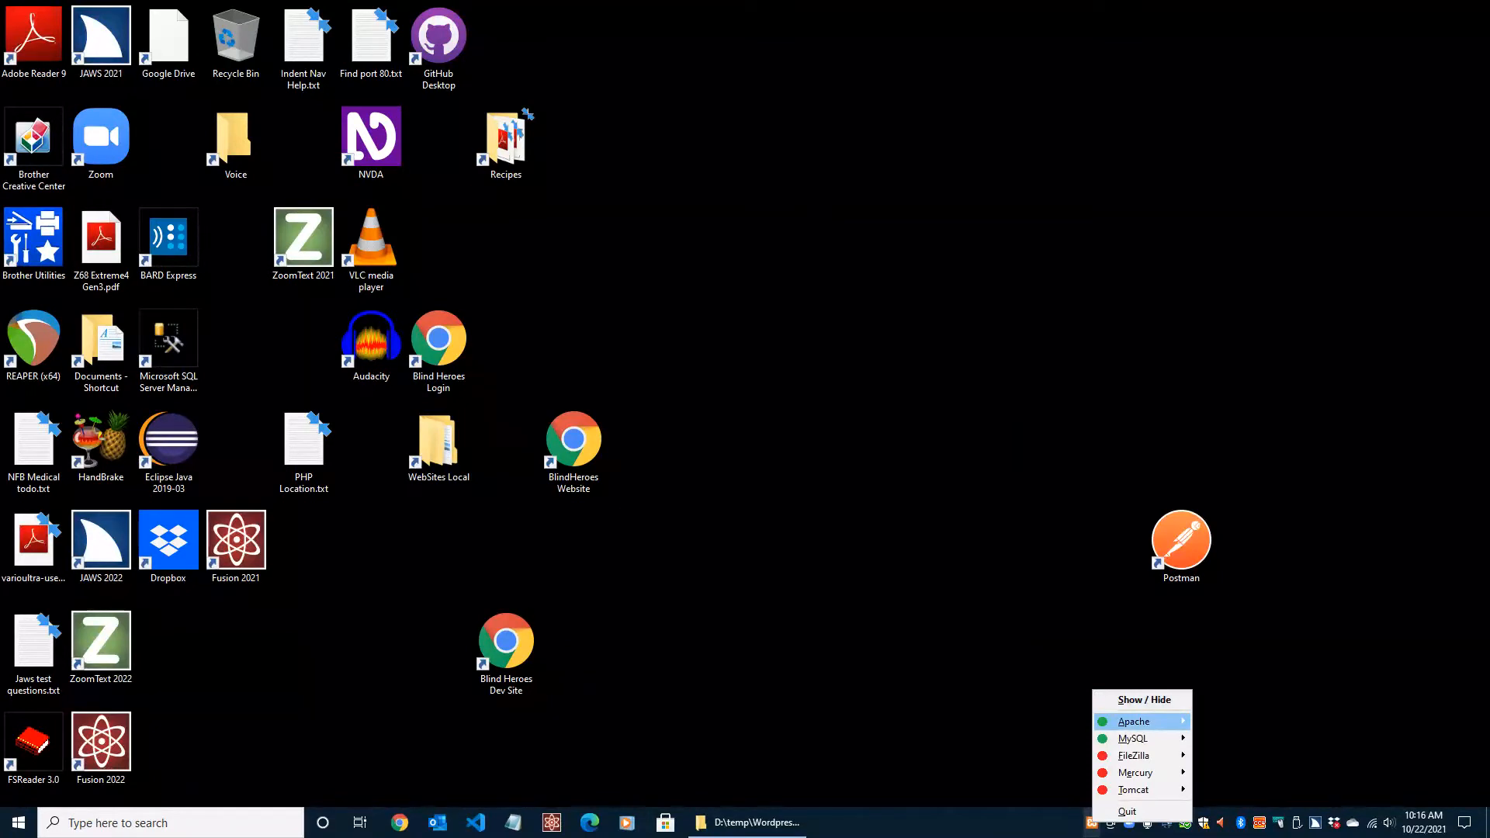
key(Right)
key(Left)
key(Down)
key(Right)
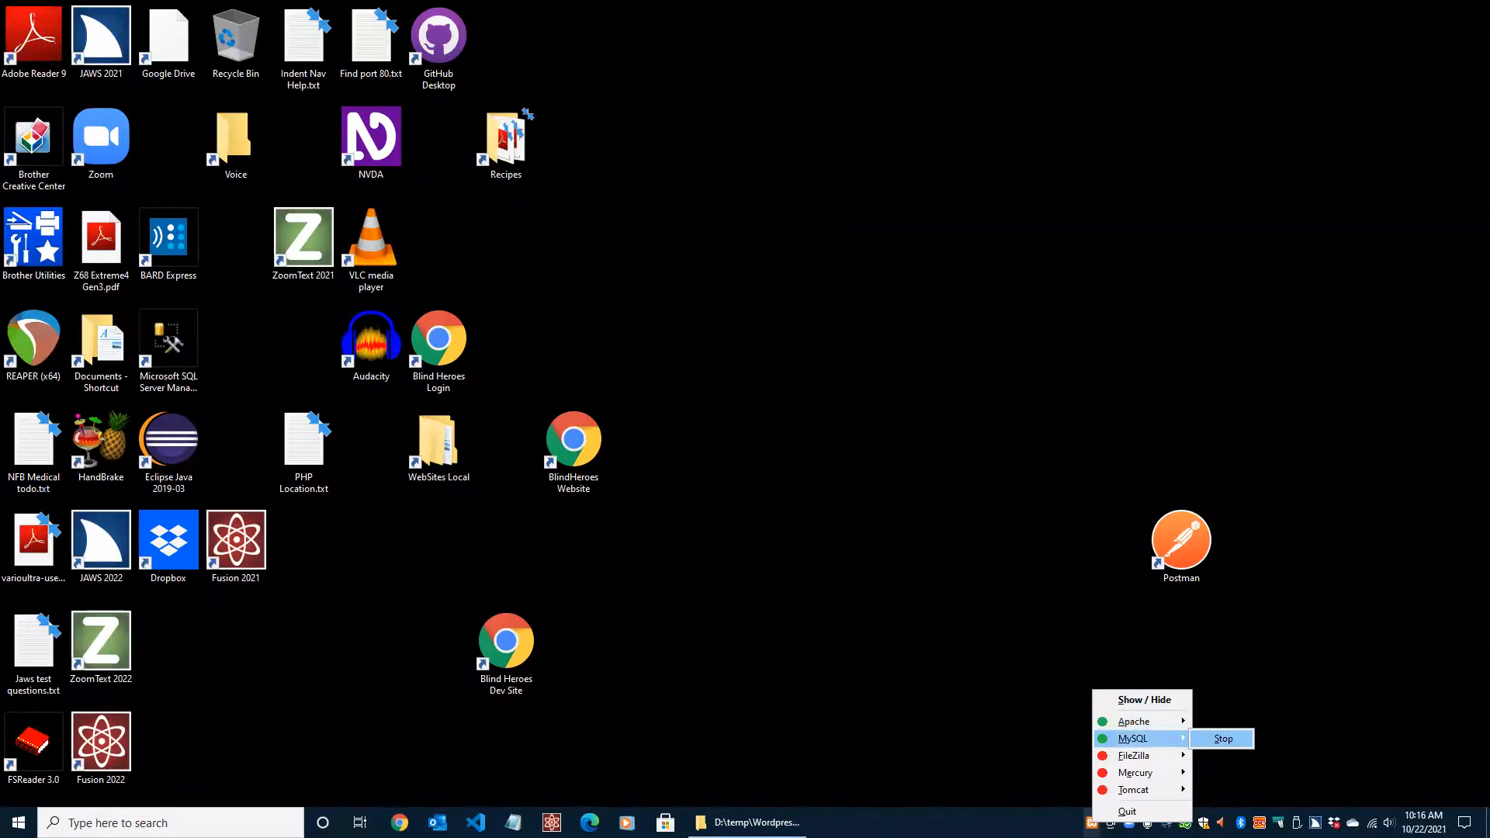
key(Left)
key(Escape)
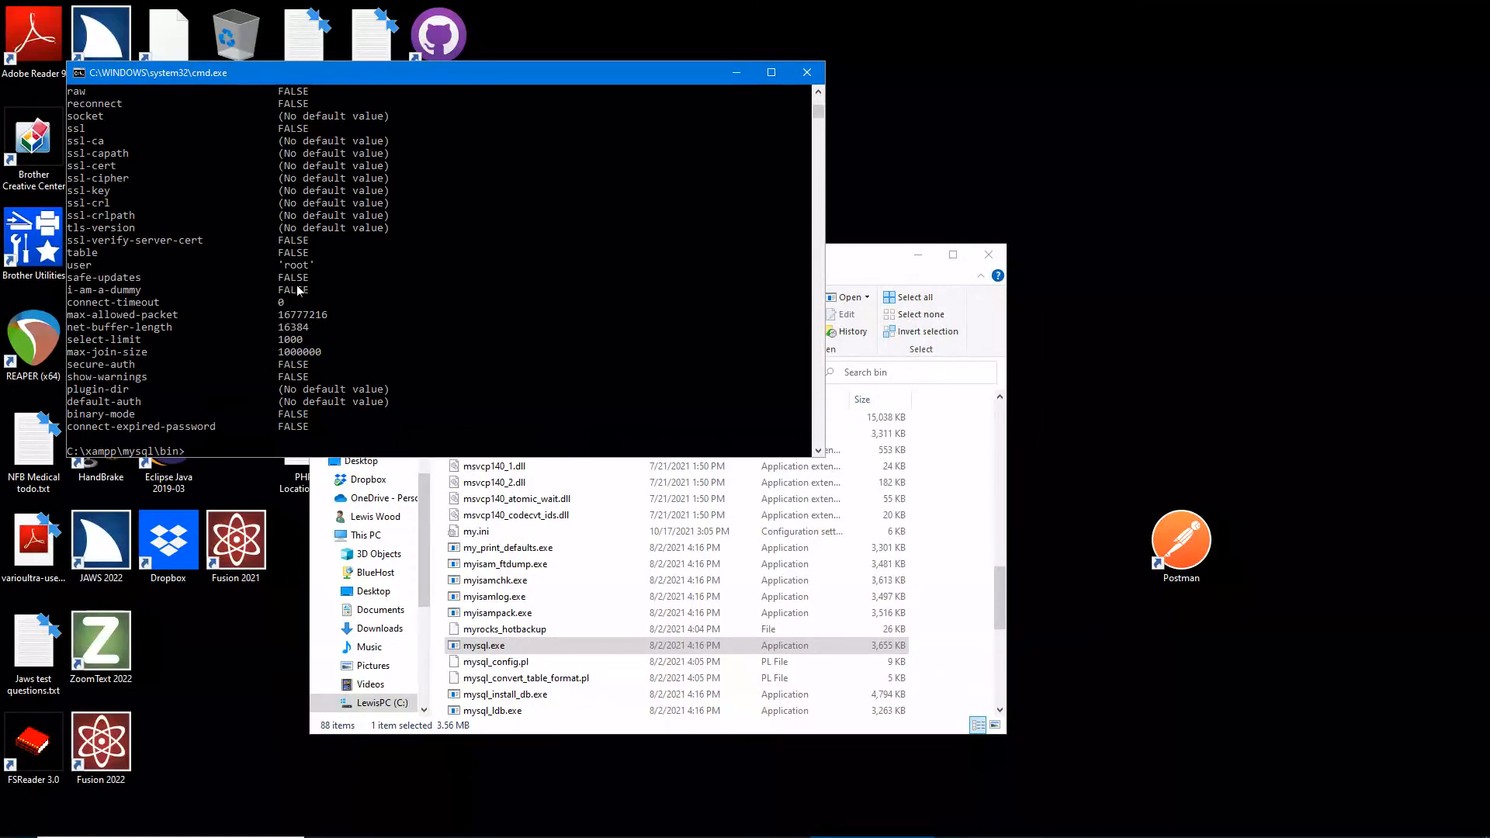
- Clear and exit the Command Prompt with cls and exit, then launch Chrome
click(297, 290)
text(cls)
key(Return)
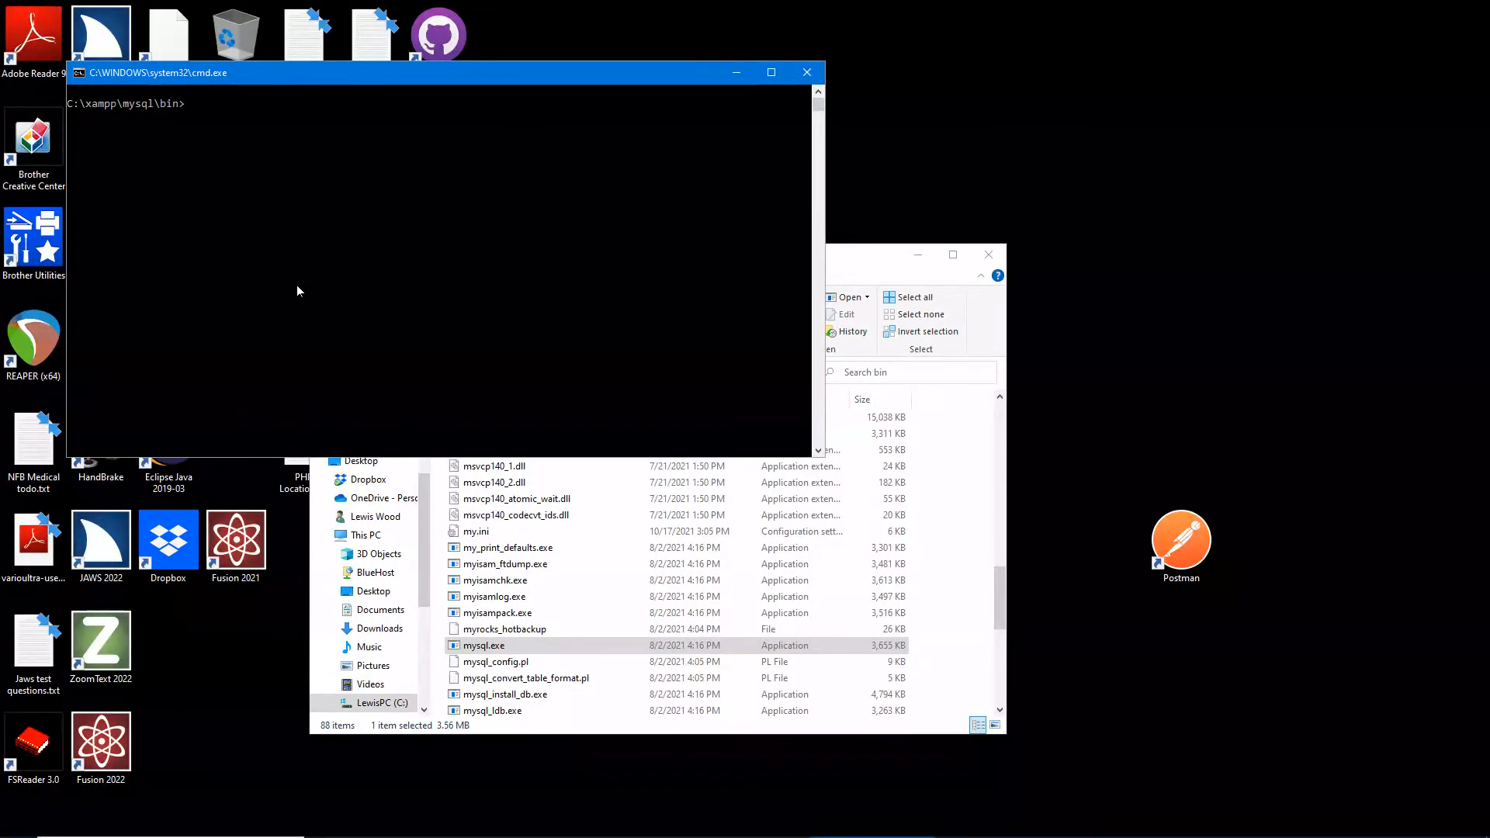
text(exit)
key(Return)
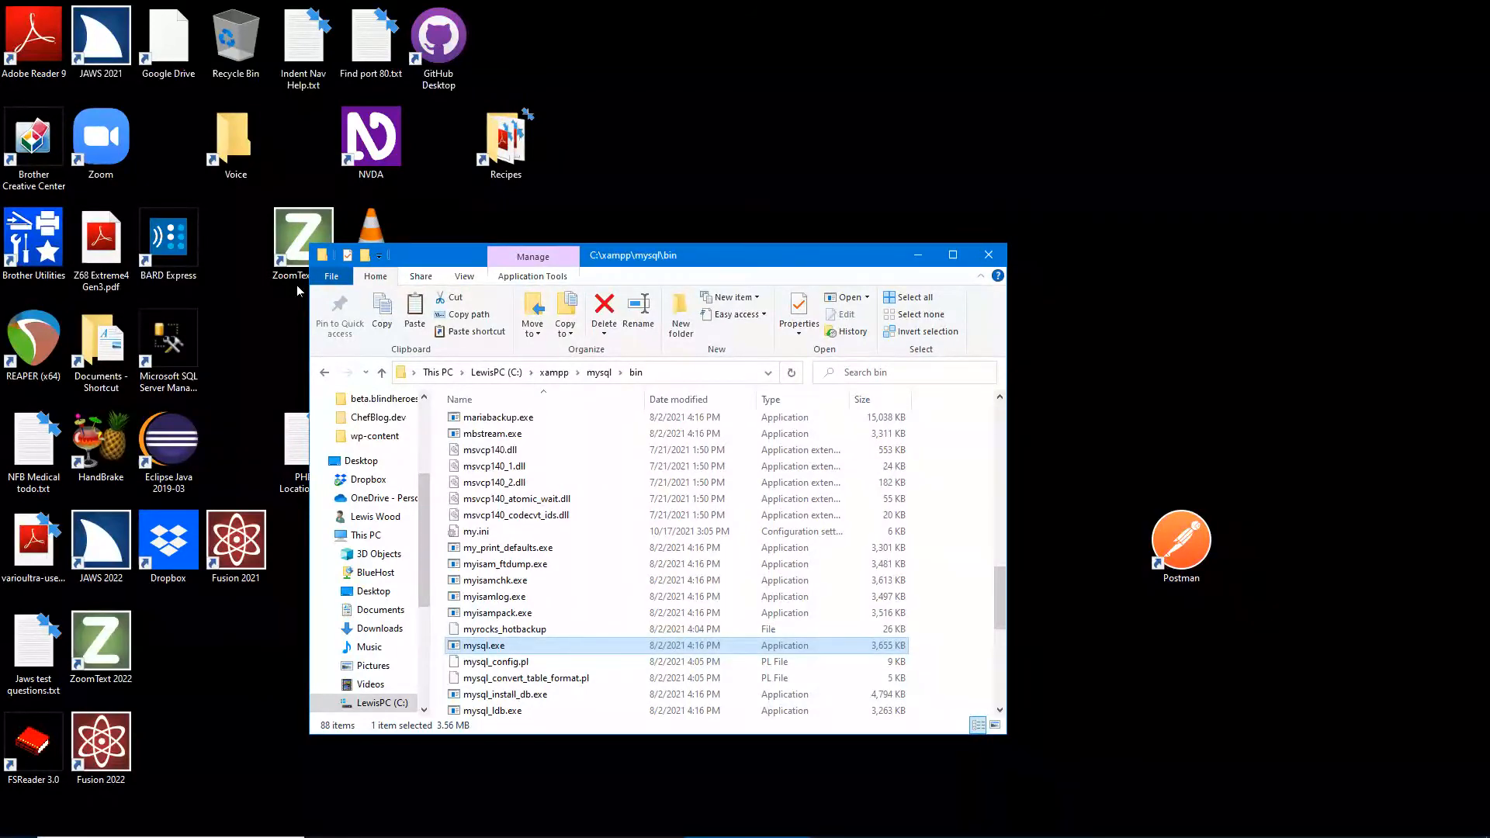
key(super+1)
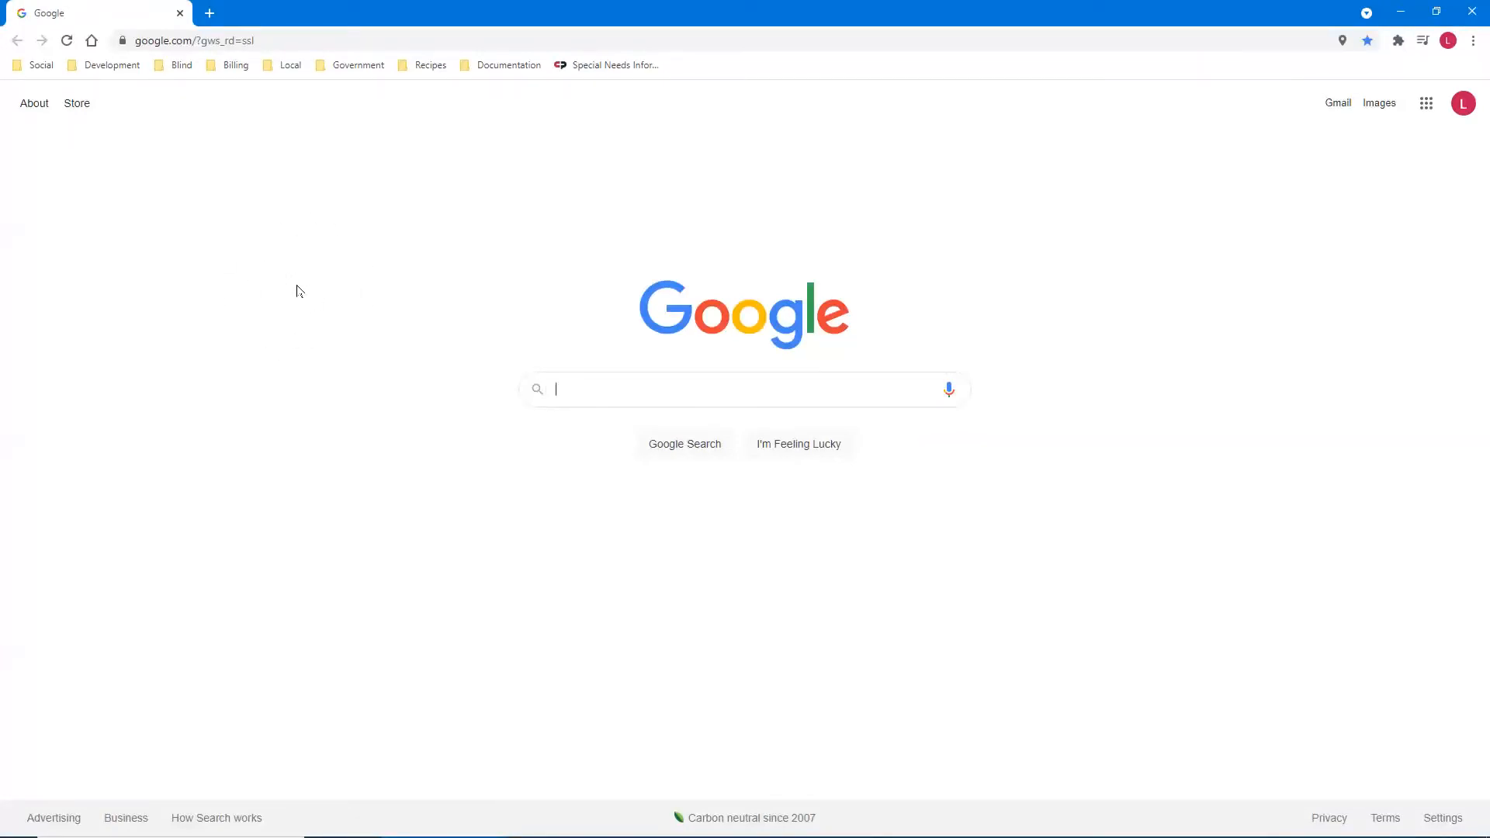
- Go to localhost/chefblog.dev in Chrome's address bar to reach the WordPress installer
key(ctrl+l)
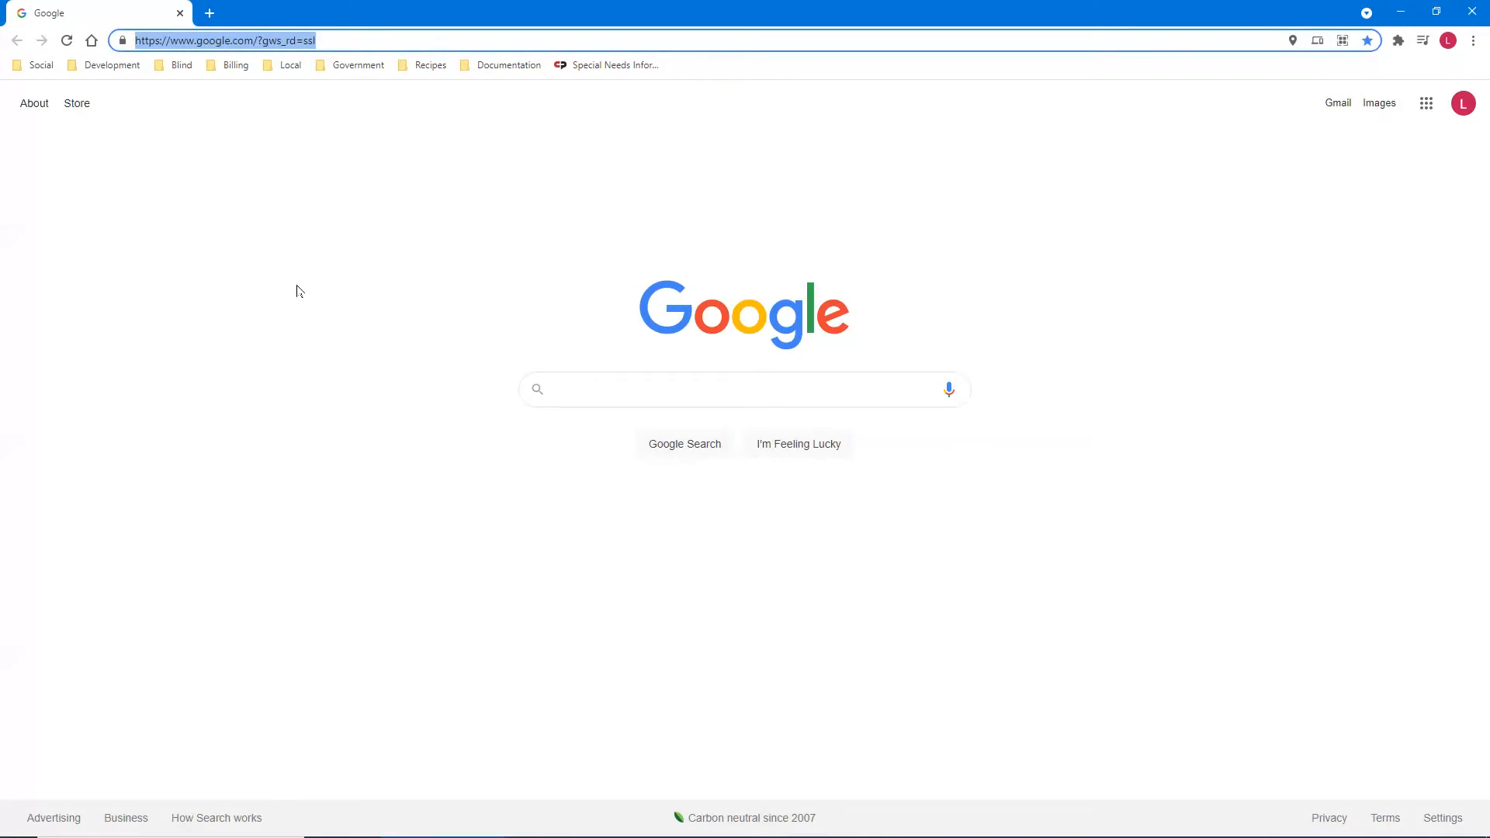
text(loc)
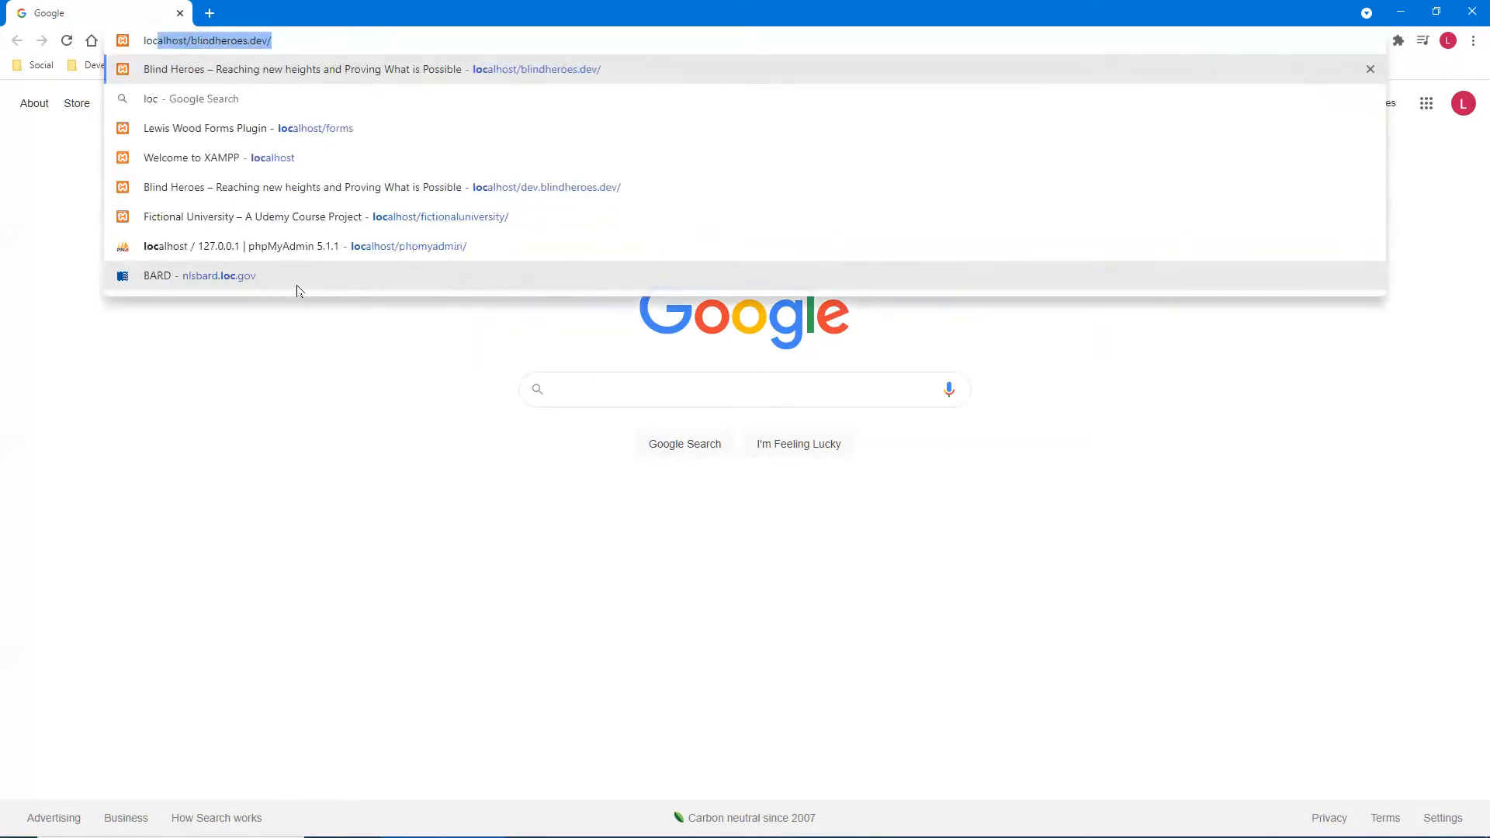
text(alhost)
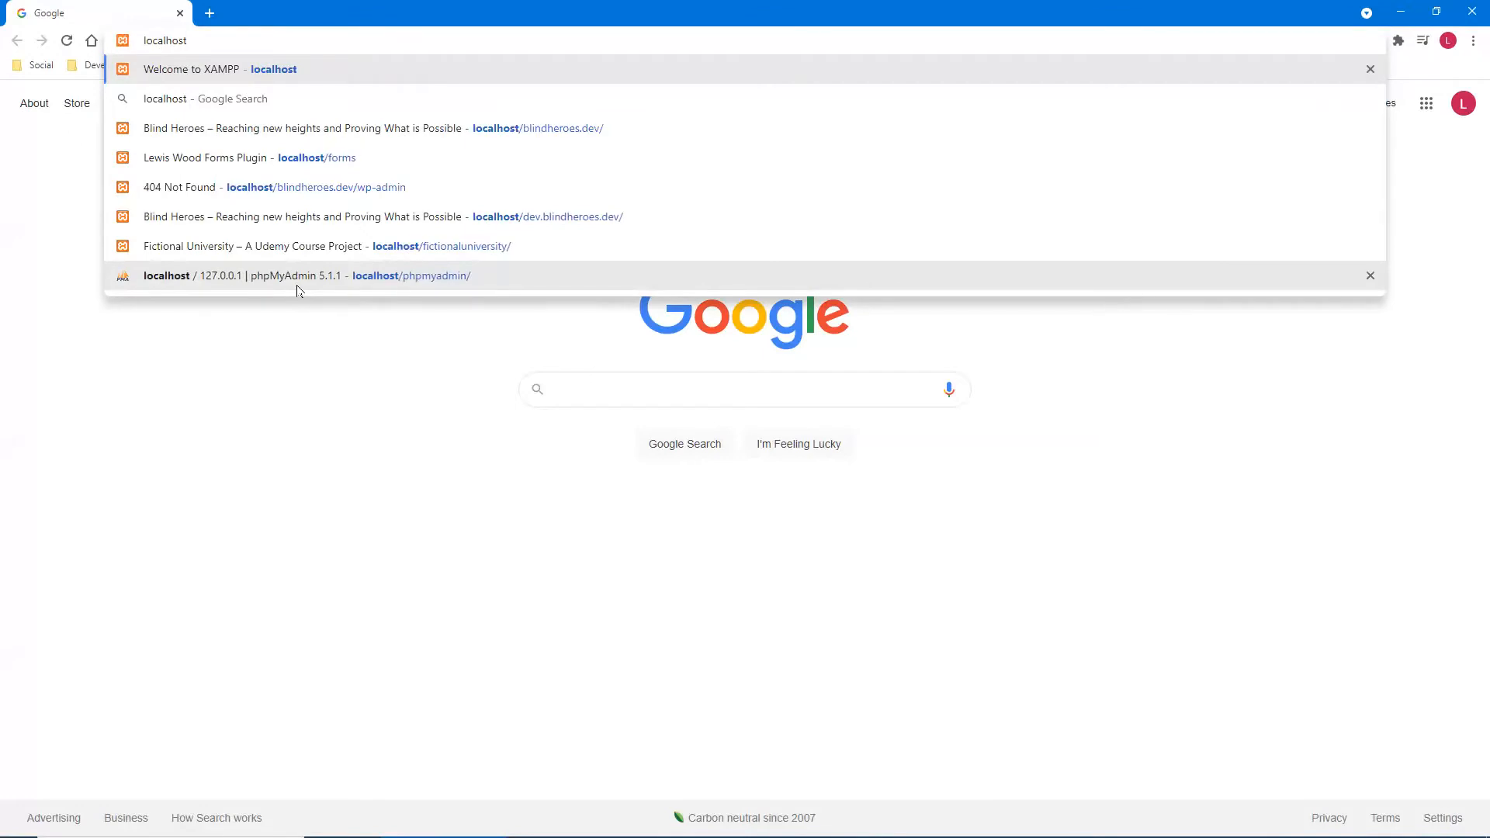
text(/)
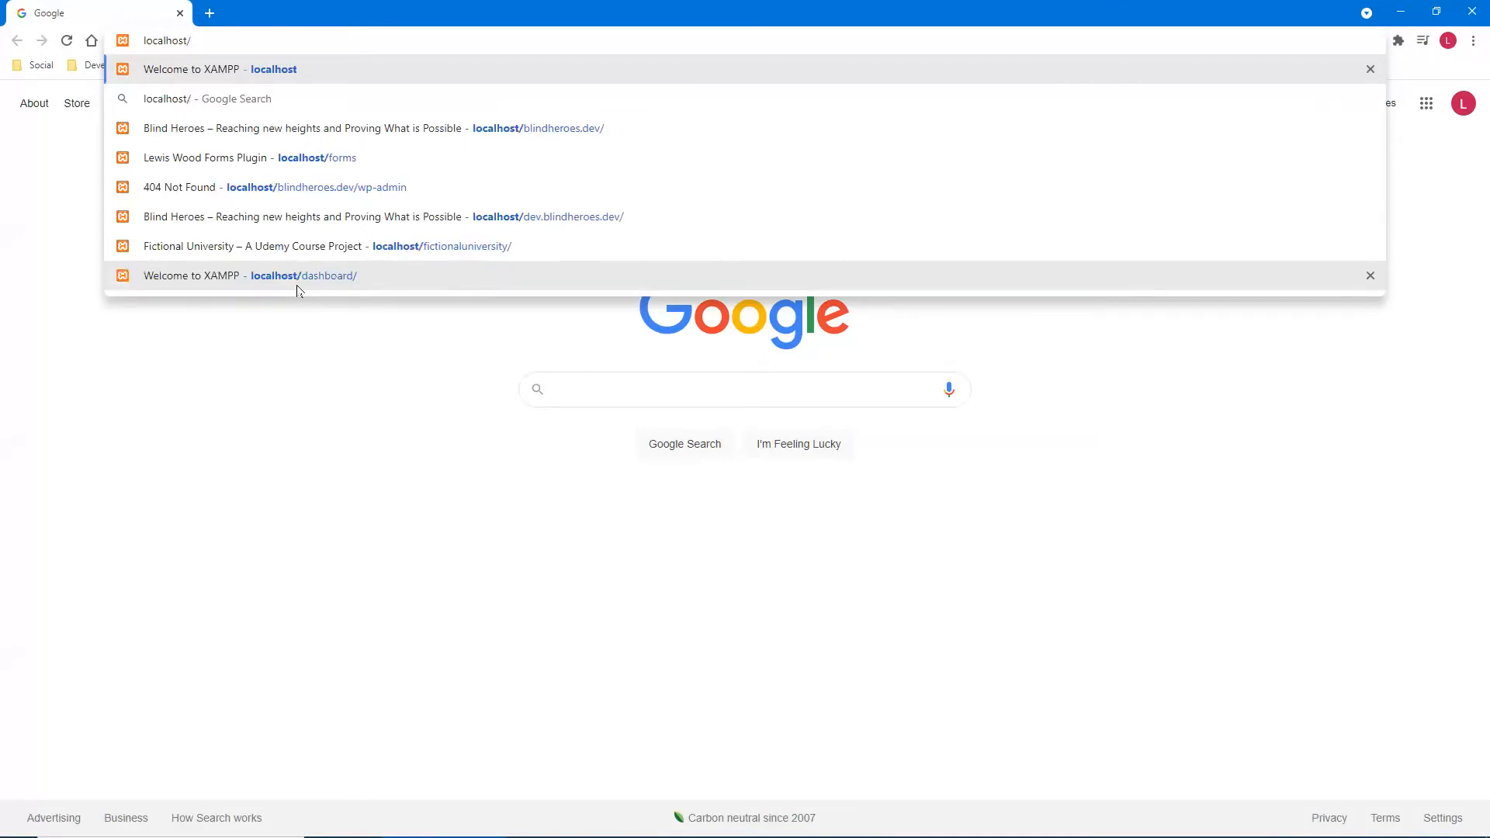
text(ch)
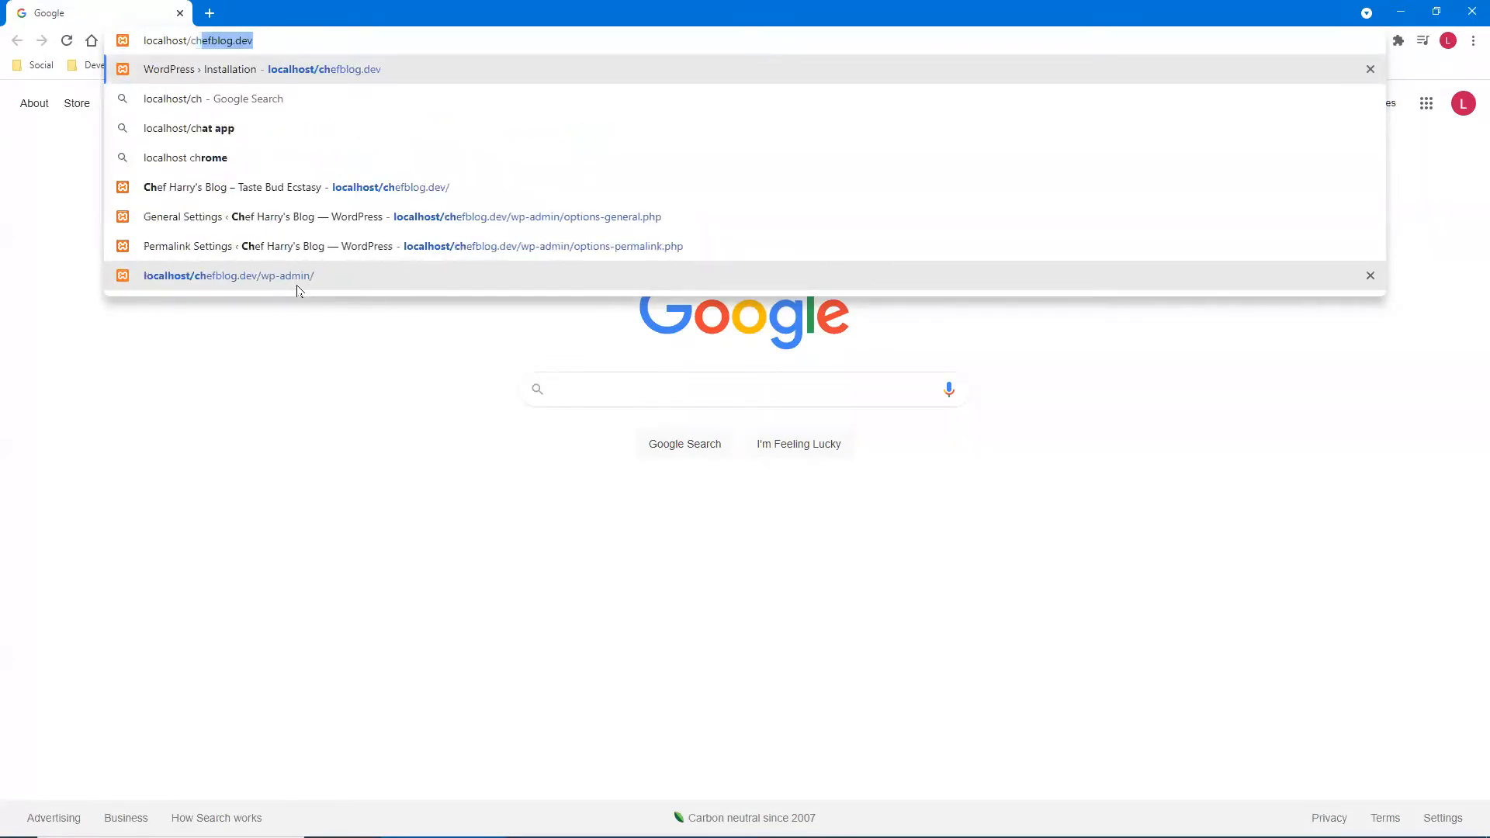
text(efblog)
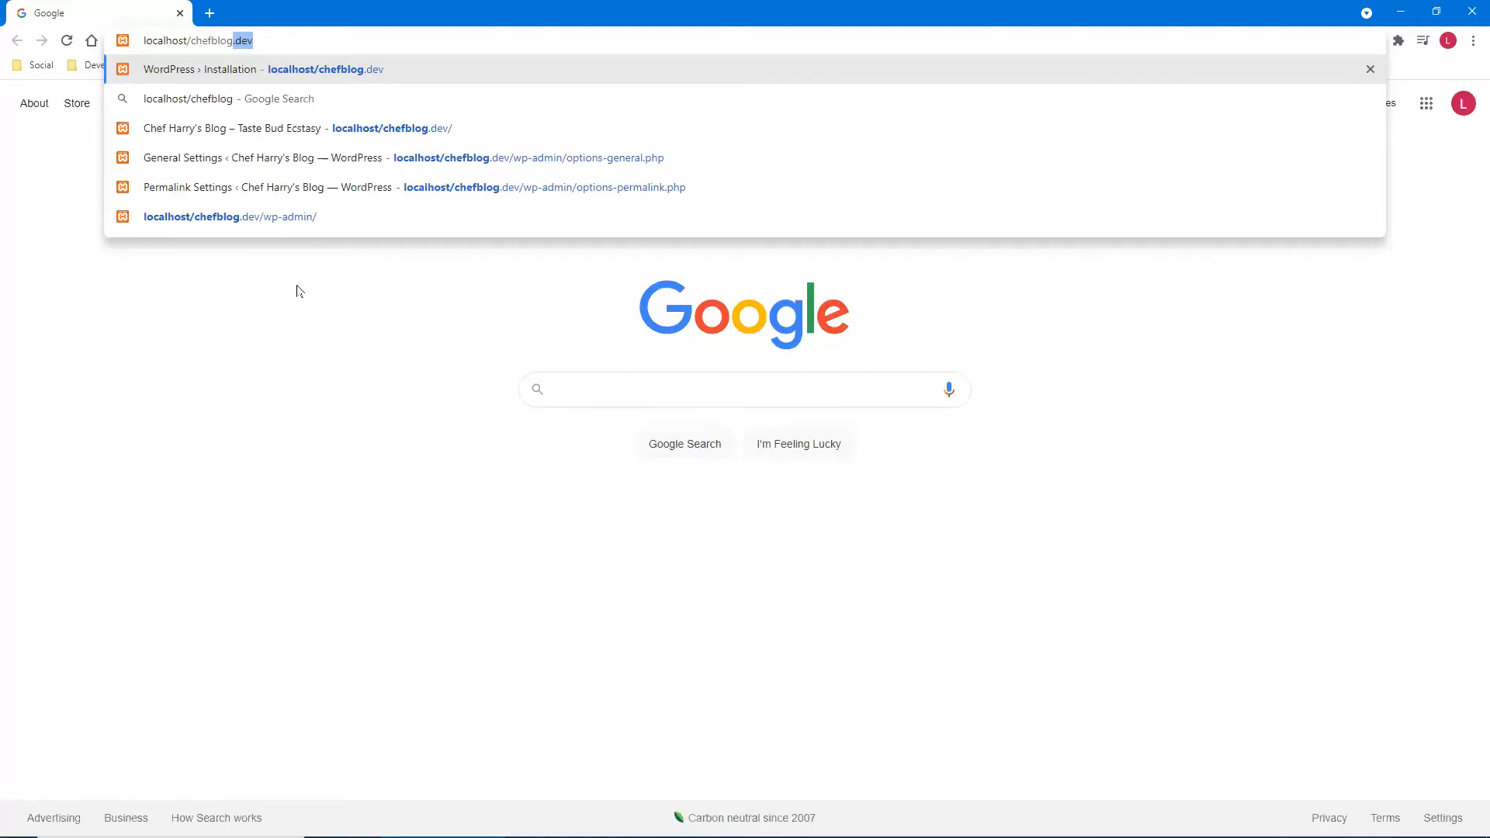
key(Return)
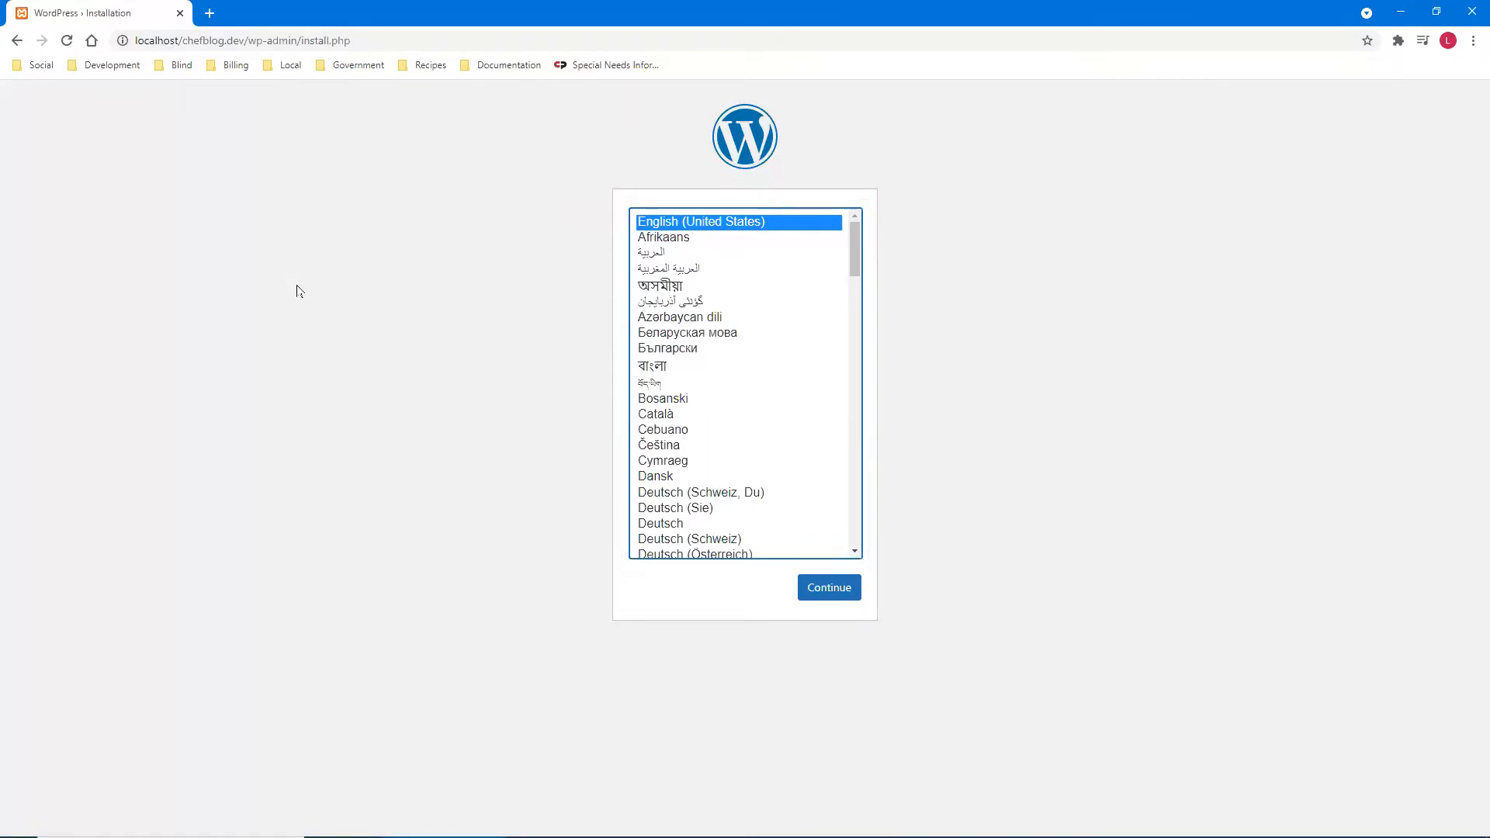
- Continue the installer with English (United States) as the language
click(297, 290)
key(Tab)
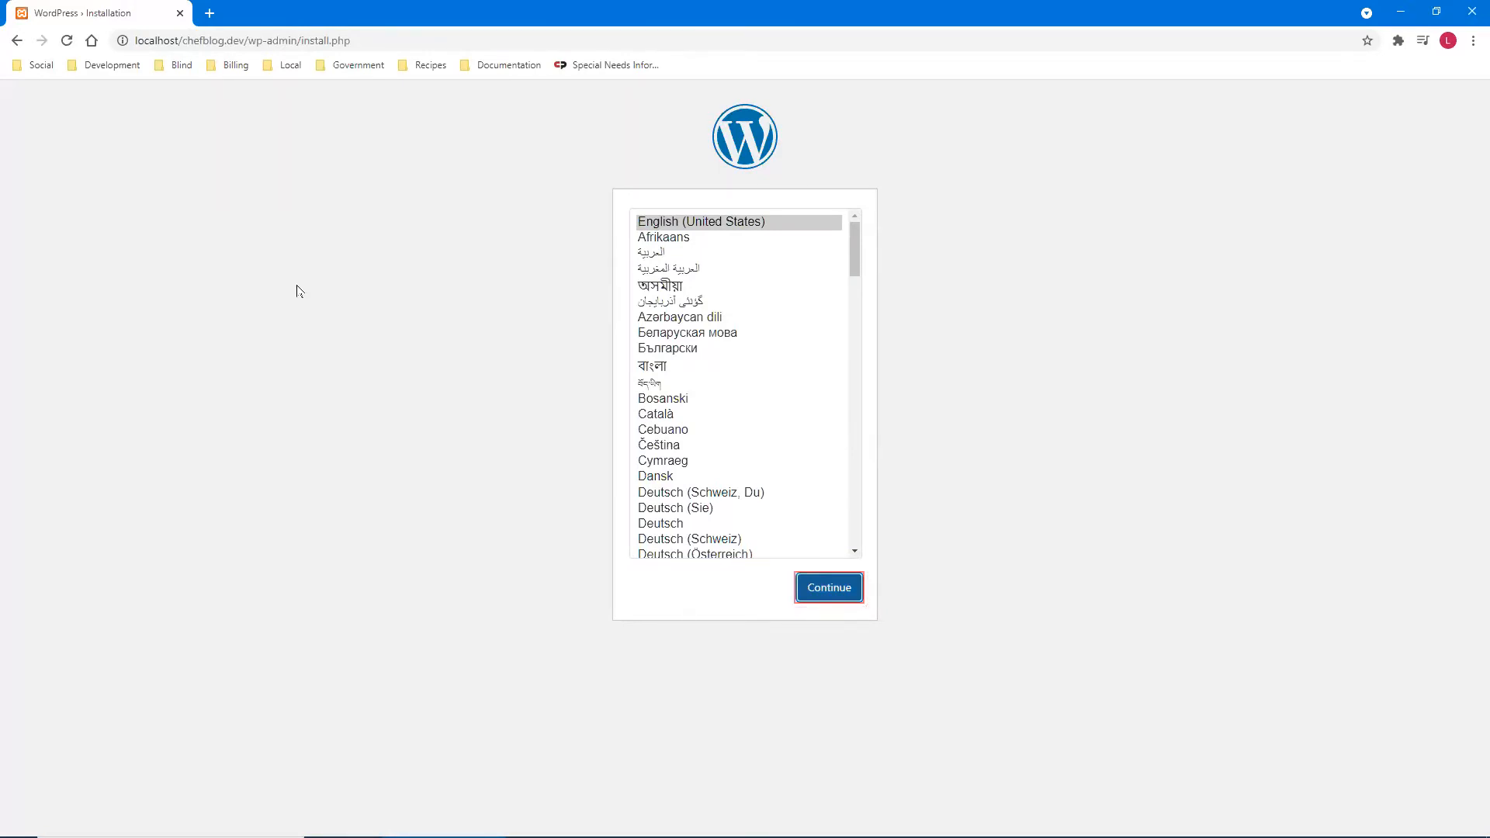
key(Return)
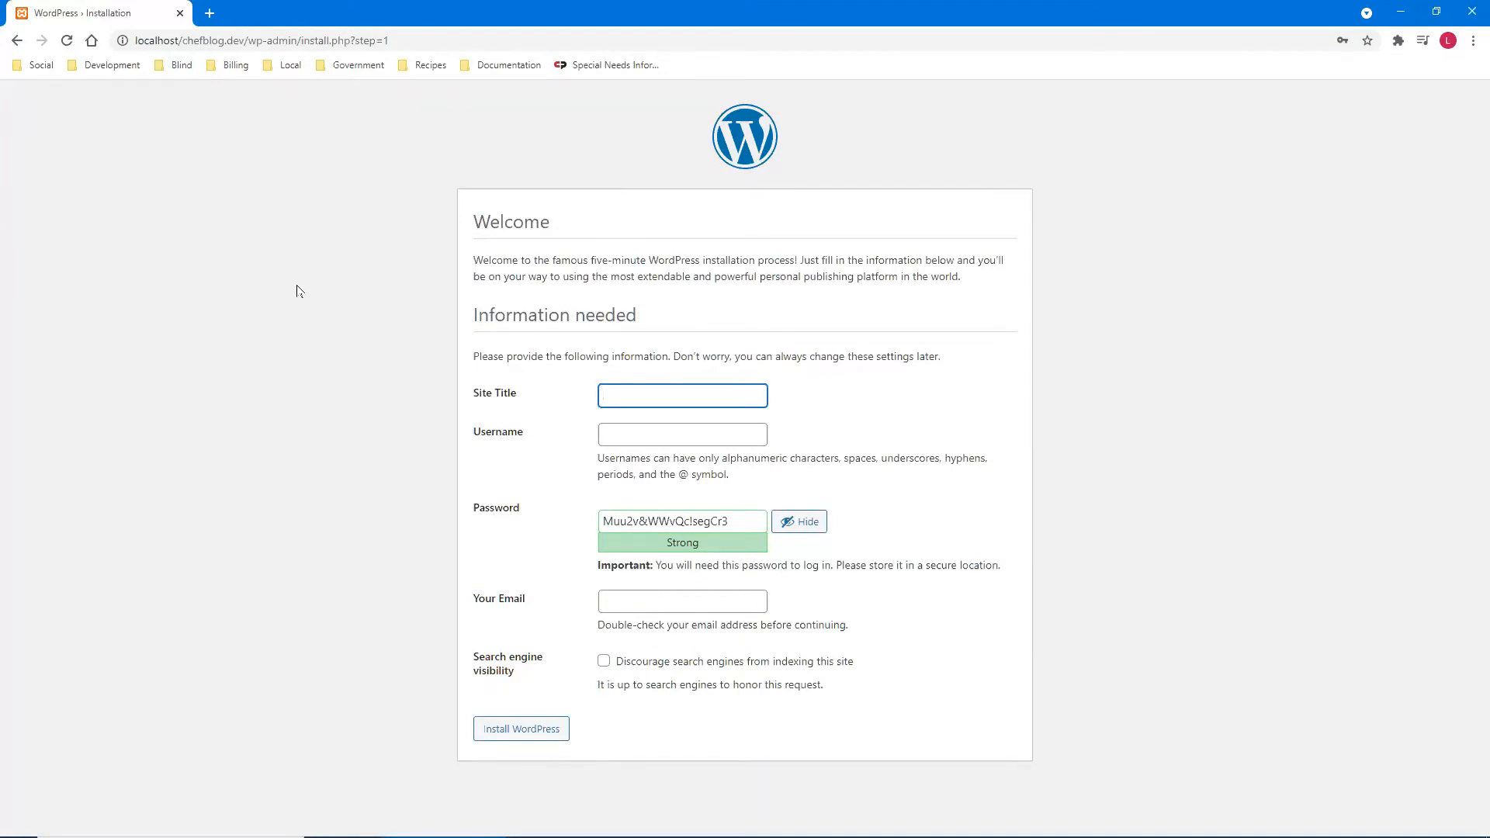
- Enter 'Chef Harry's Blog' as the site title and 'admin' as the username, then empty the suggested password
text(Chef Harry's Blog)
key(Tab)
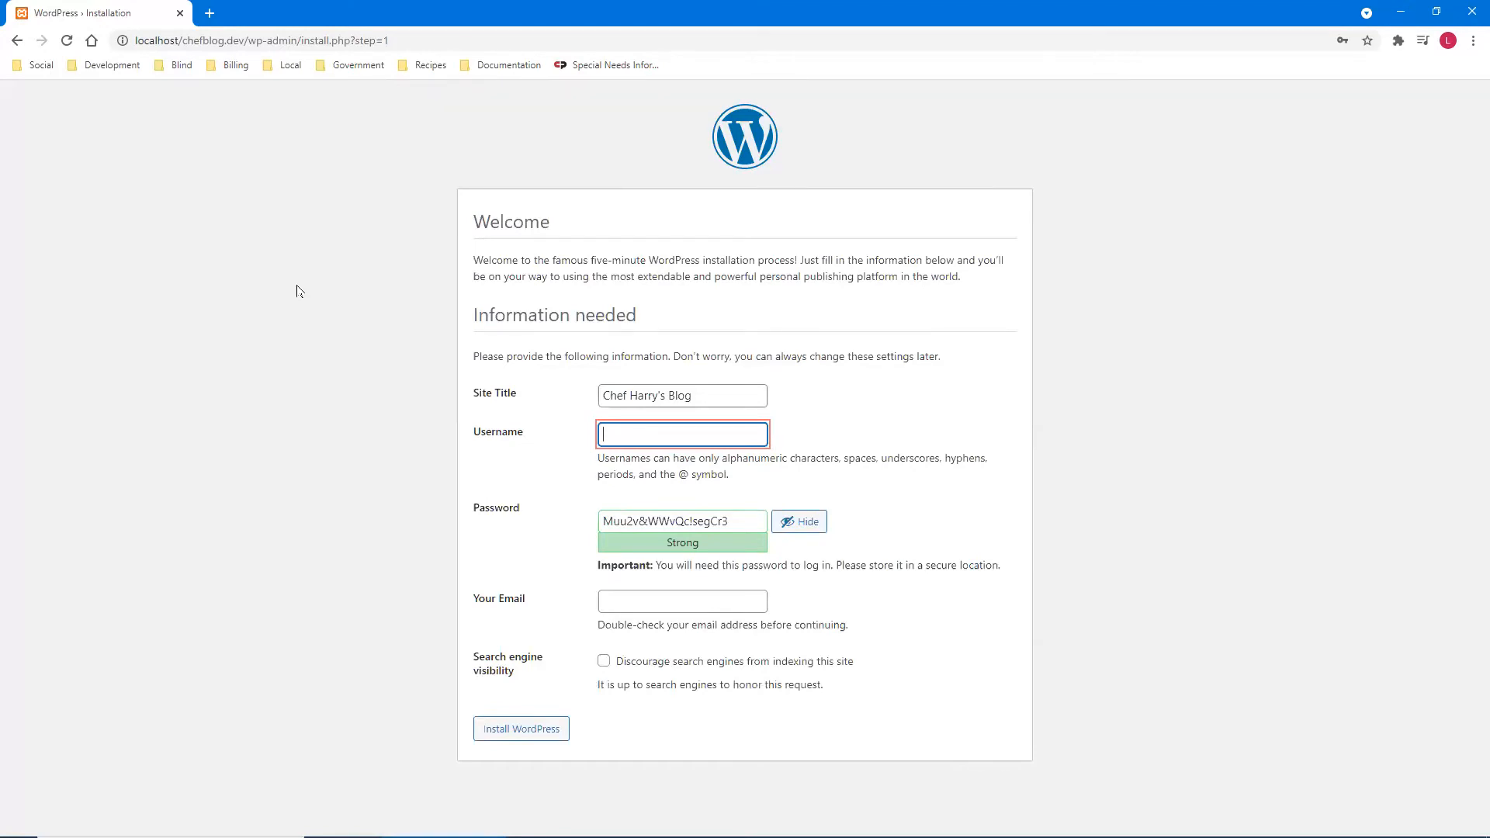
text(admin)
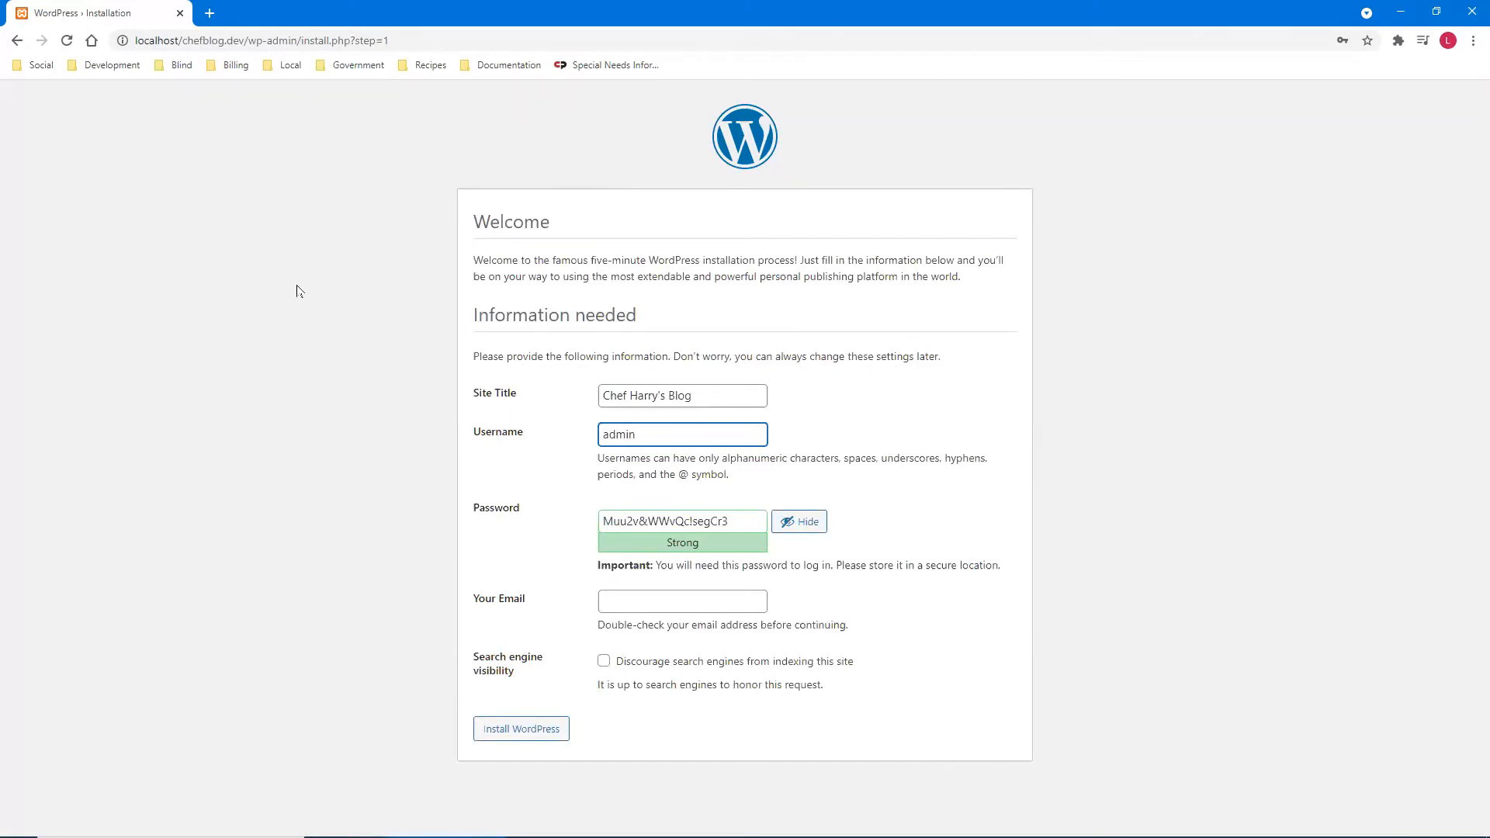
key(Tab)
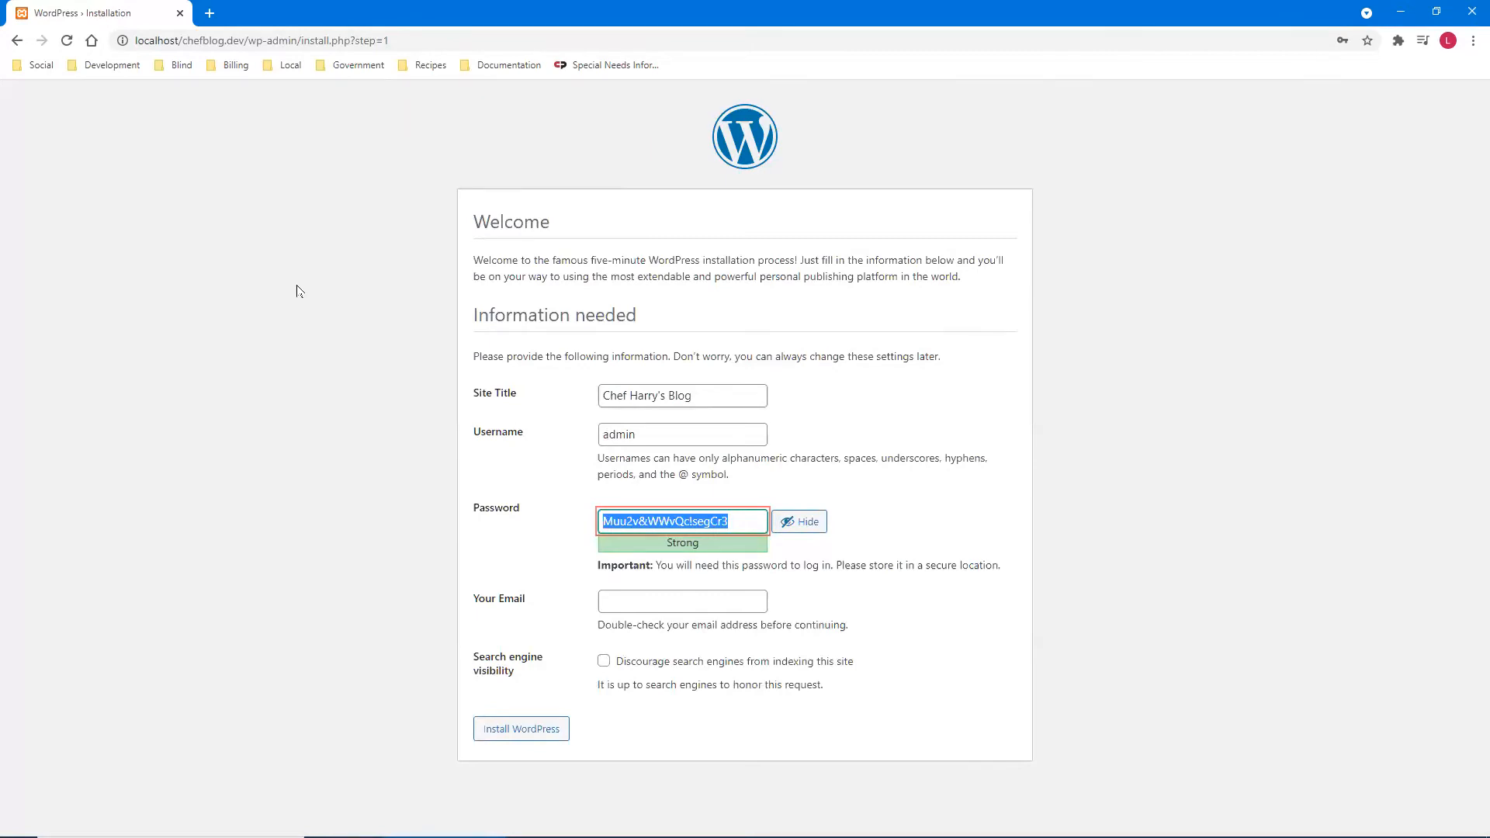
key(BackSpace)
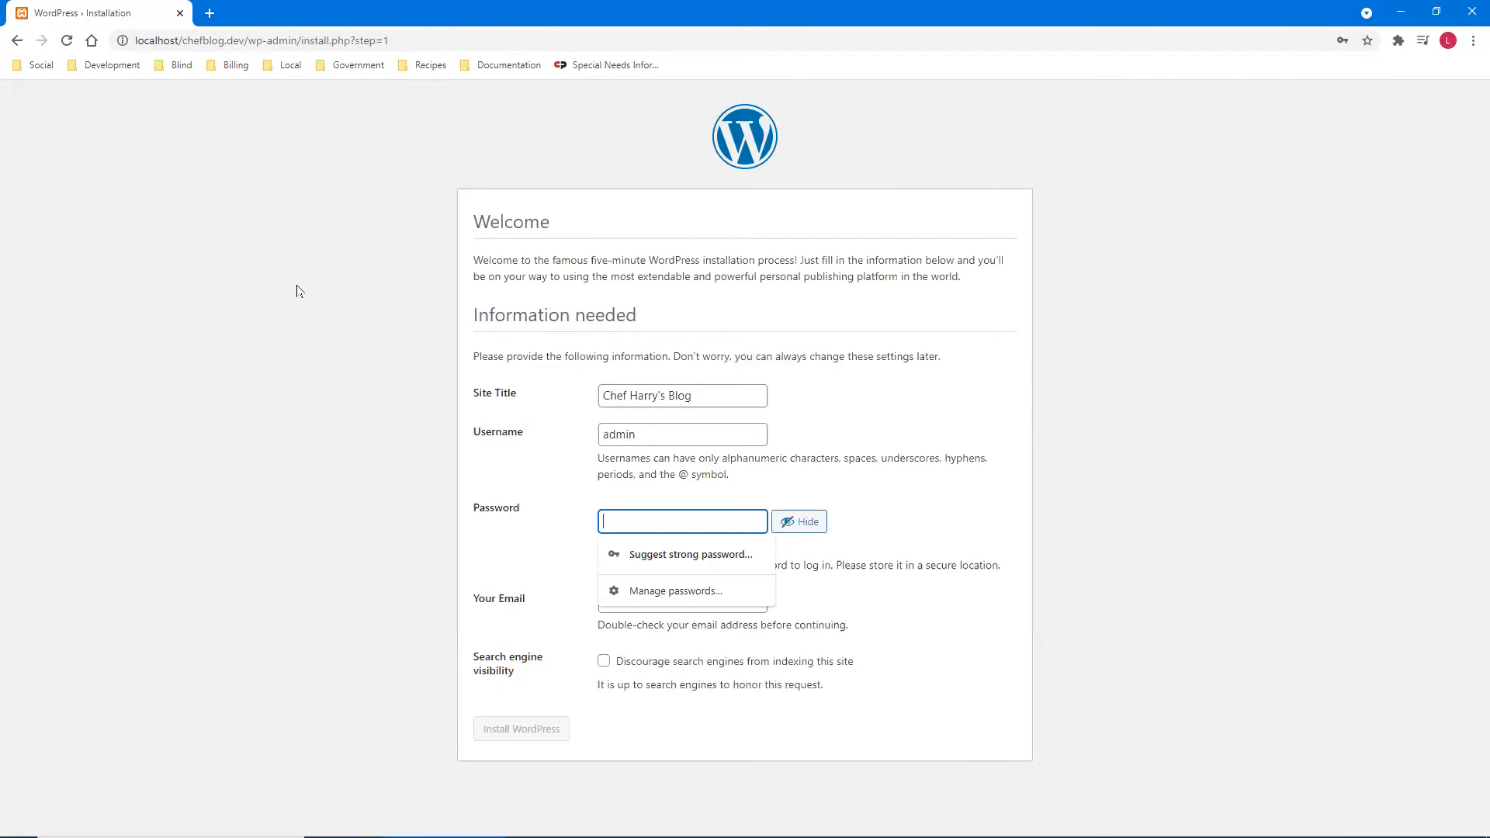
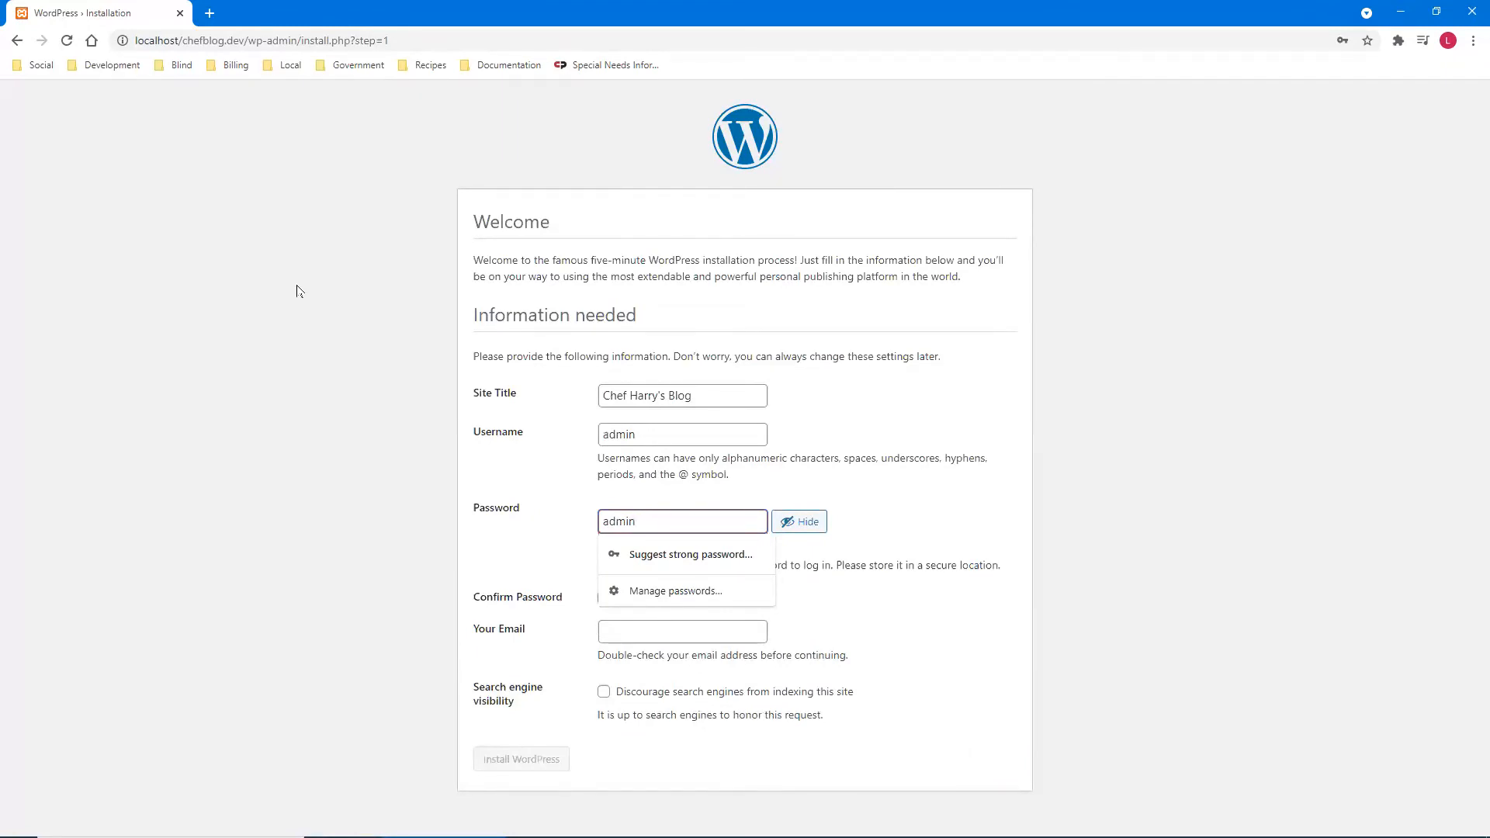
- Enter a weak password and tick 'Confirm use of weak password'
key(Tab)
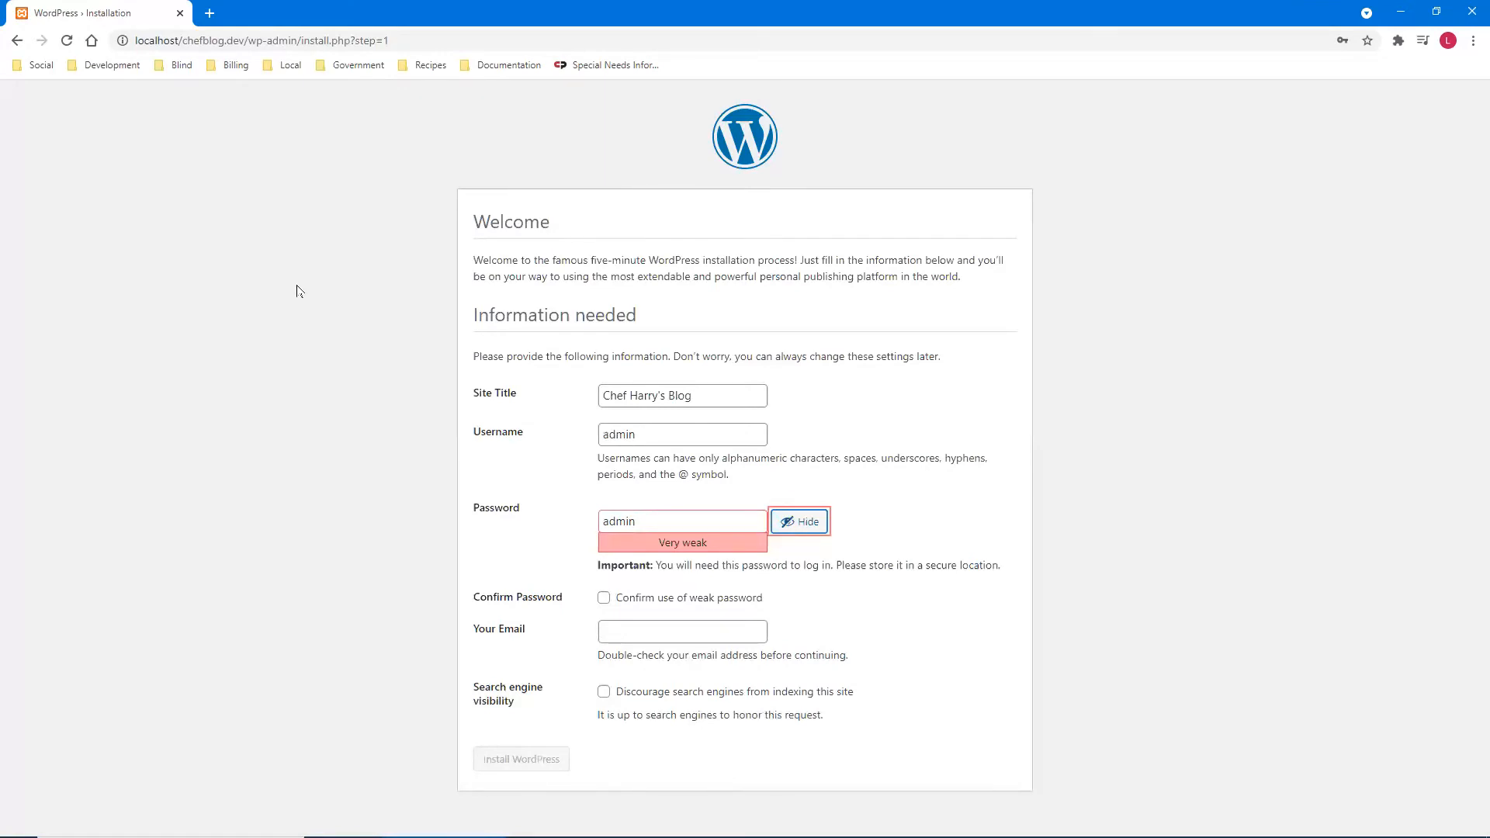
key(Tab)
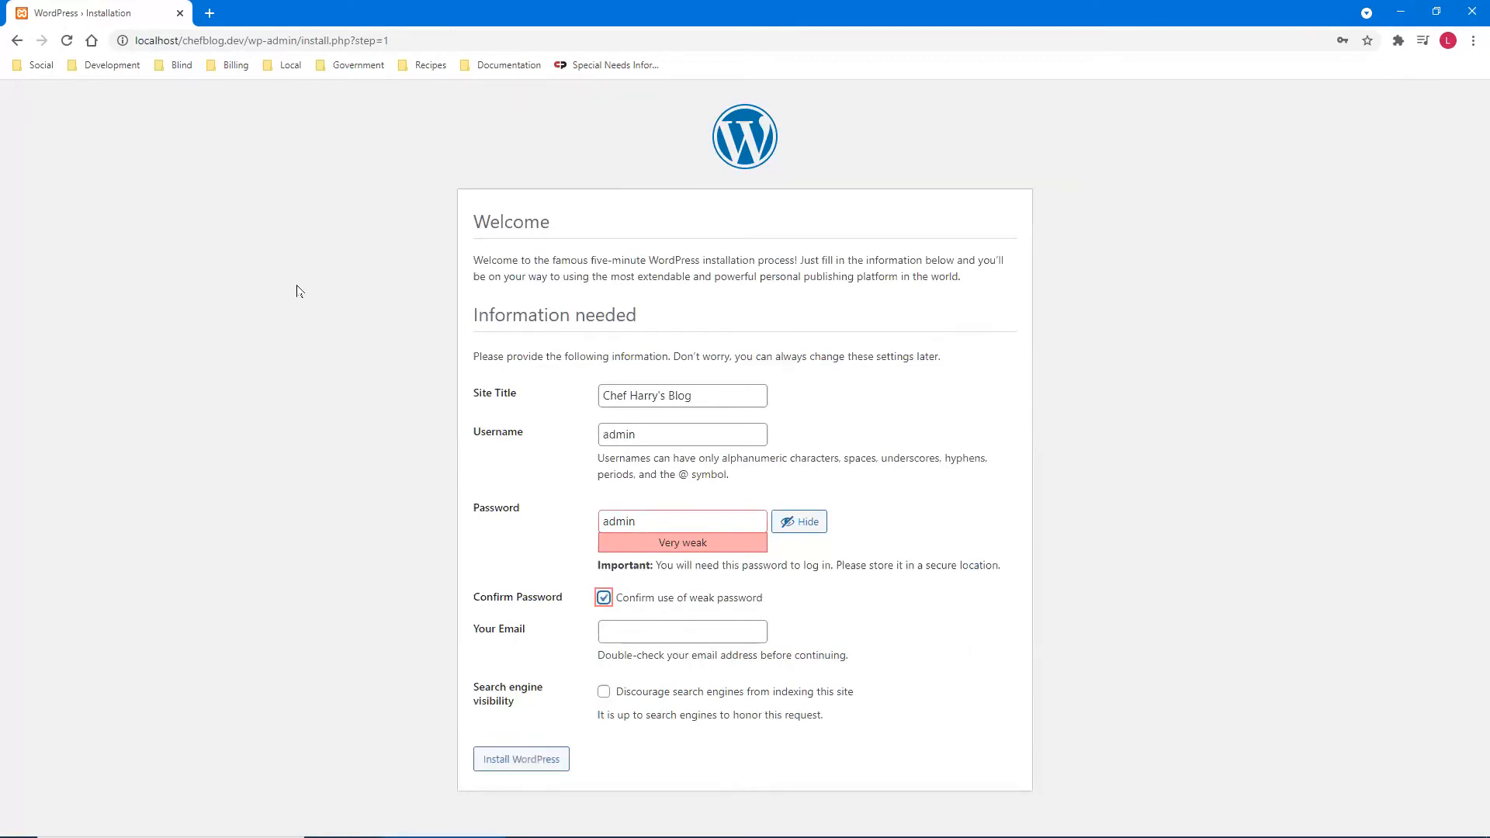
- Fill in the administrator's e-mail address and move to Install WordPress, leaving search engines allowed
key(Tab)
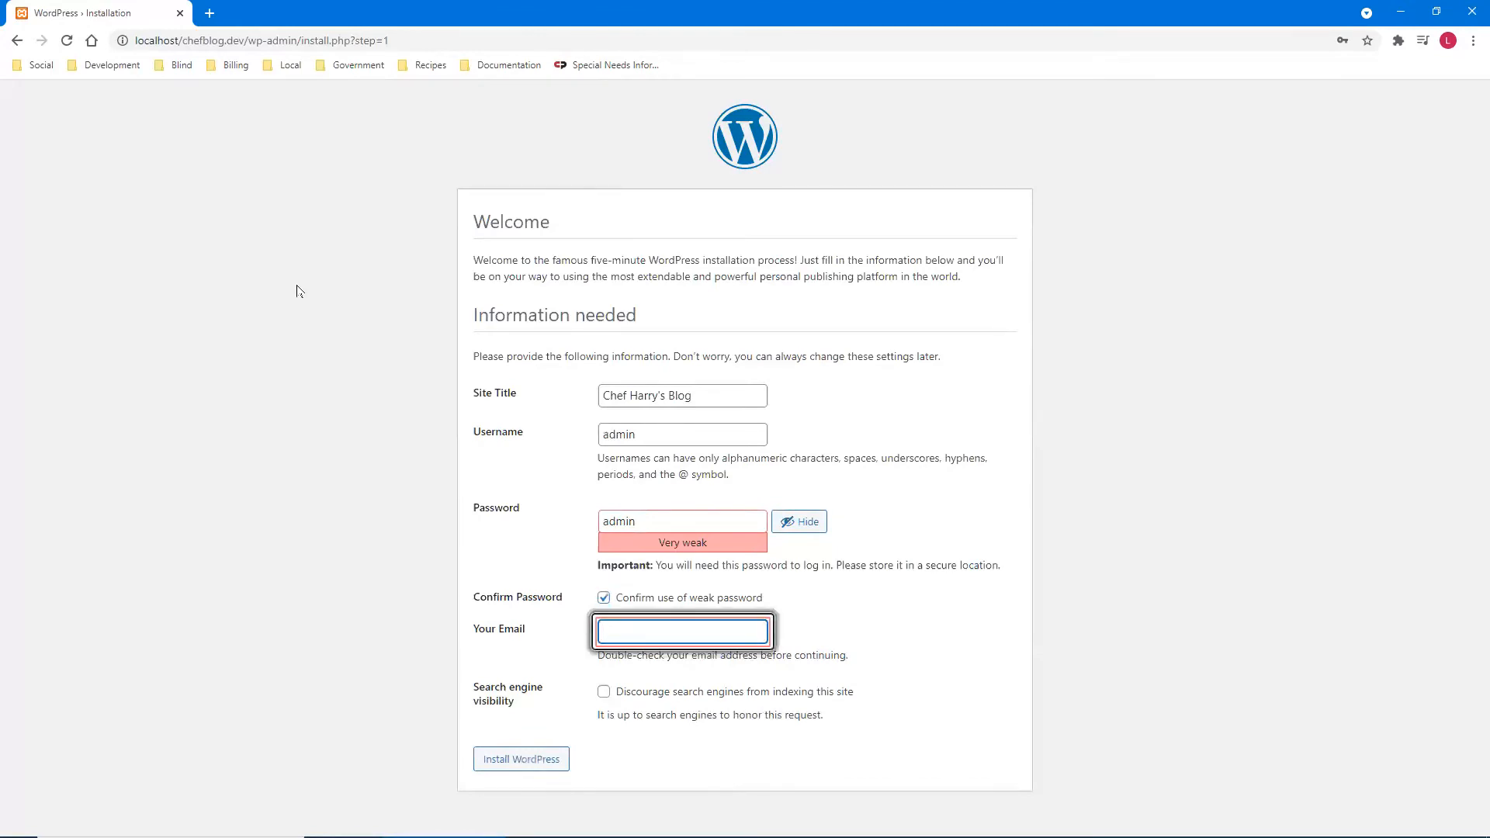
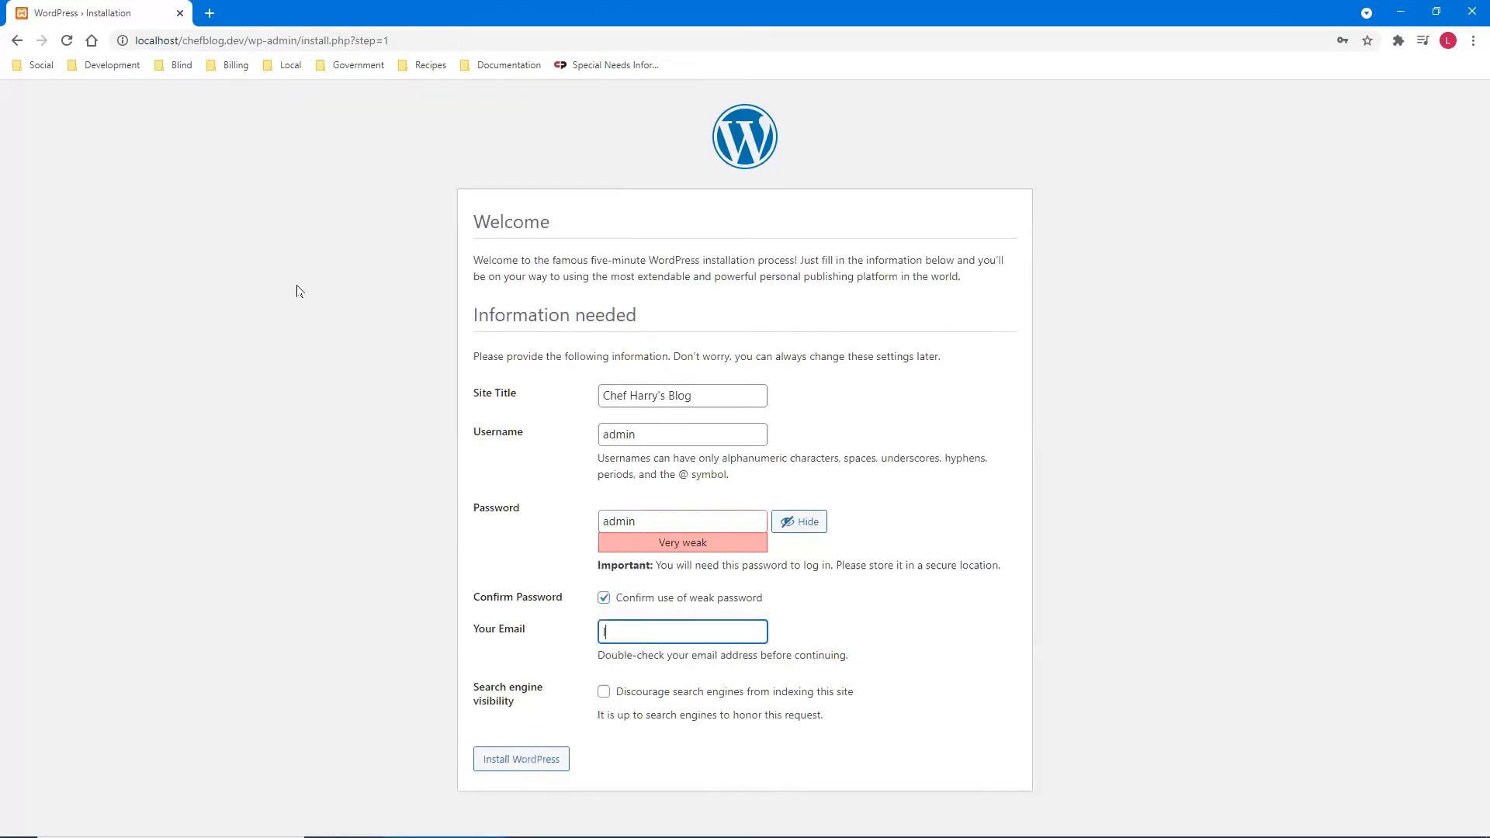
key(Tab)
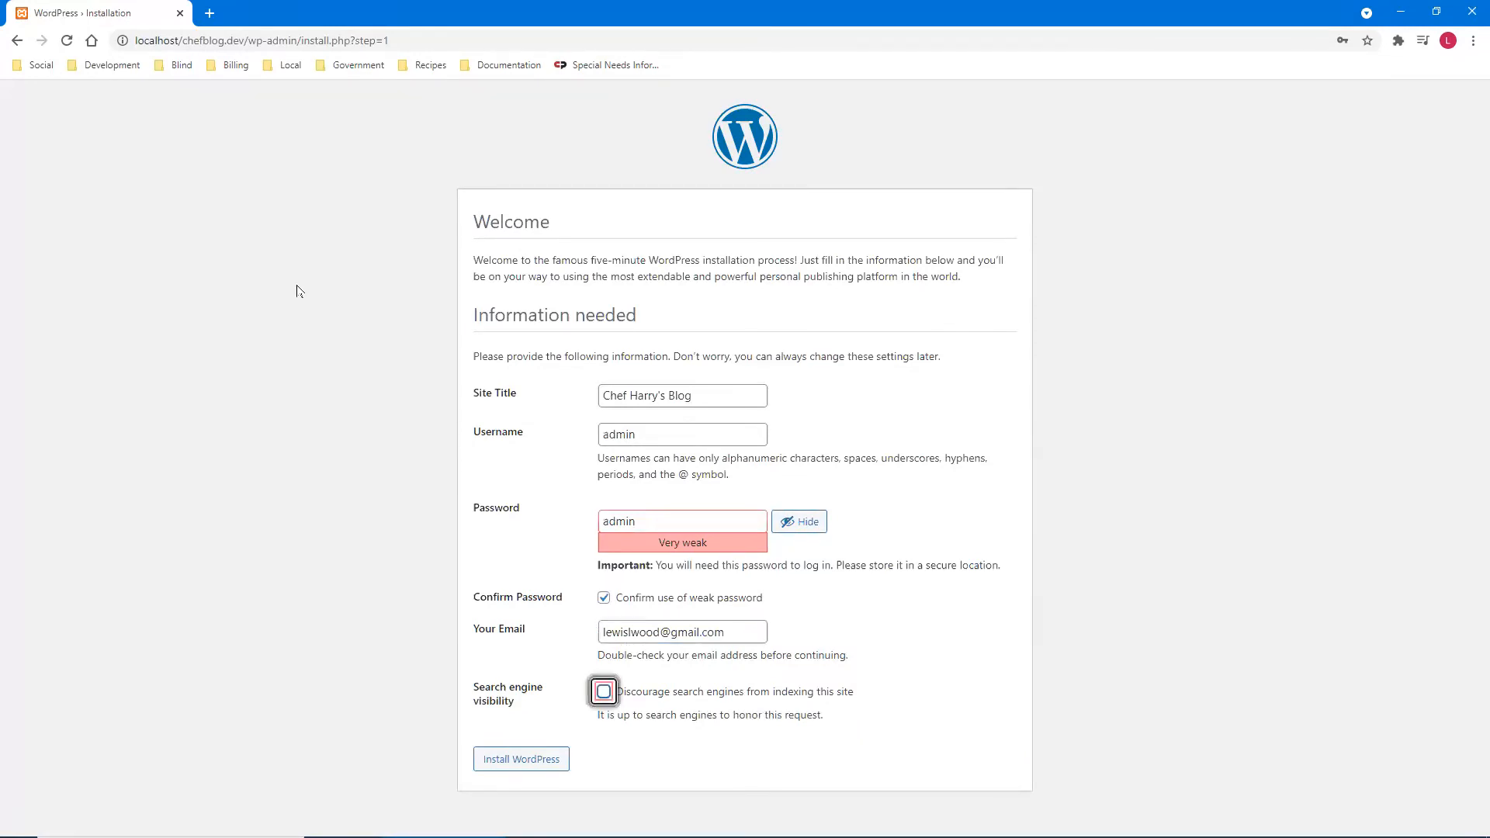
key(Tab)
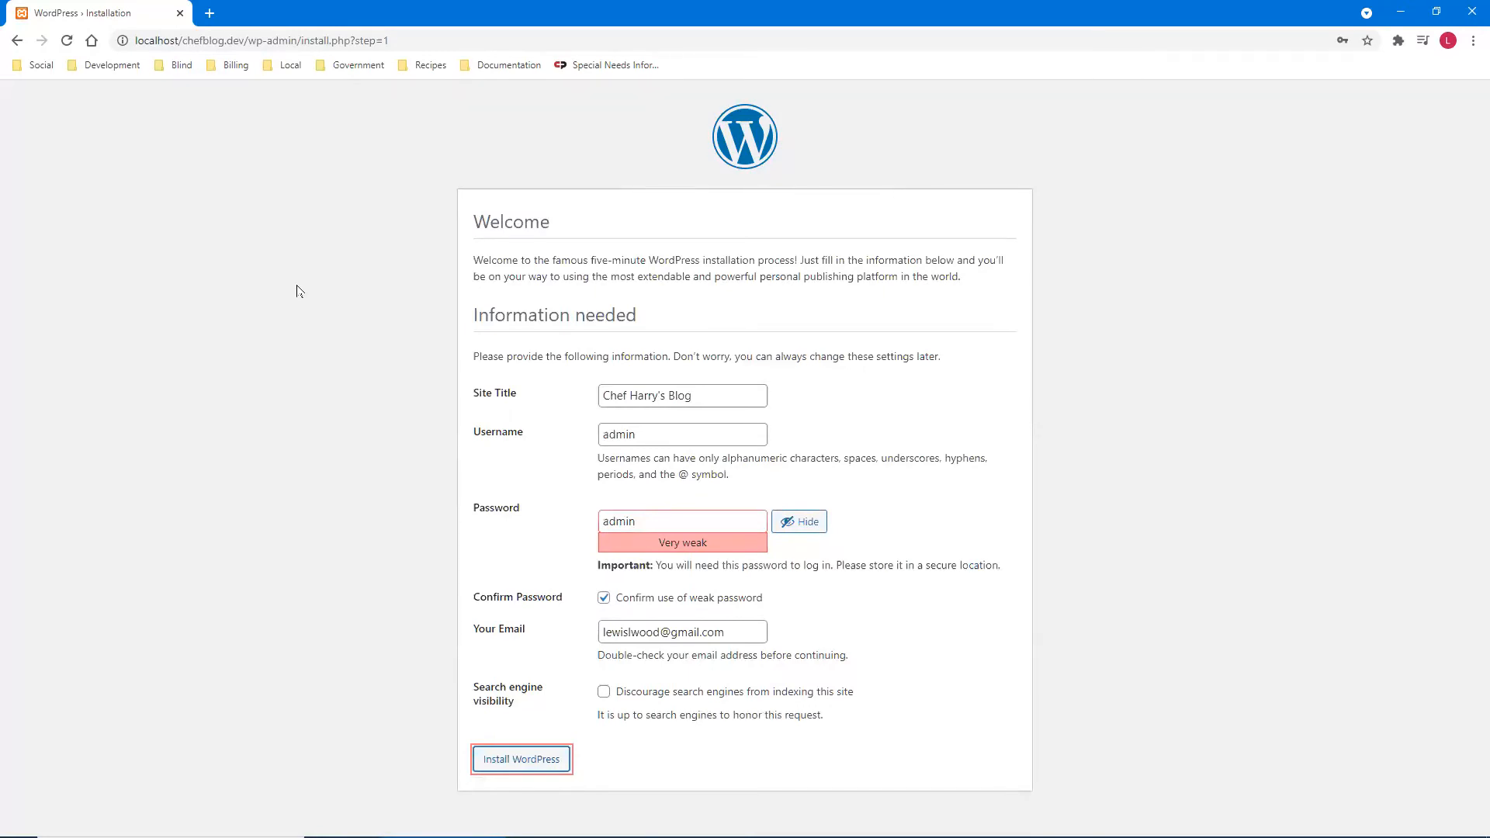
- Run the installation, dismiss Chrome's password breach warning, and follow the Log In link
key(Return)
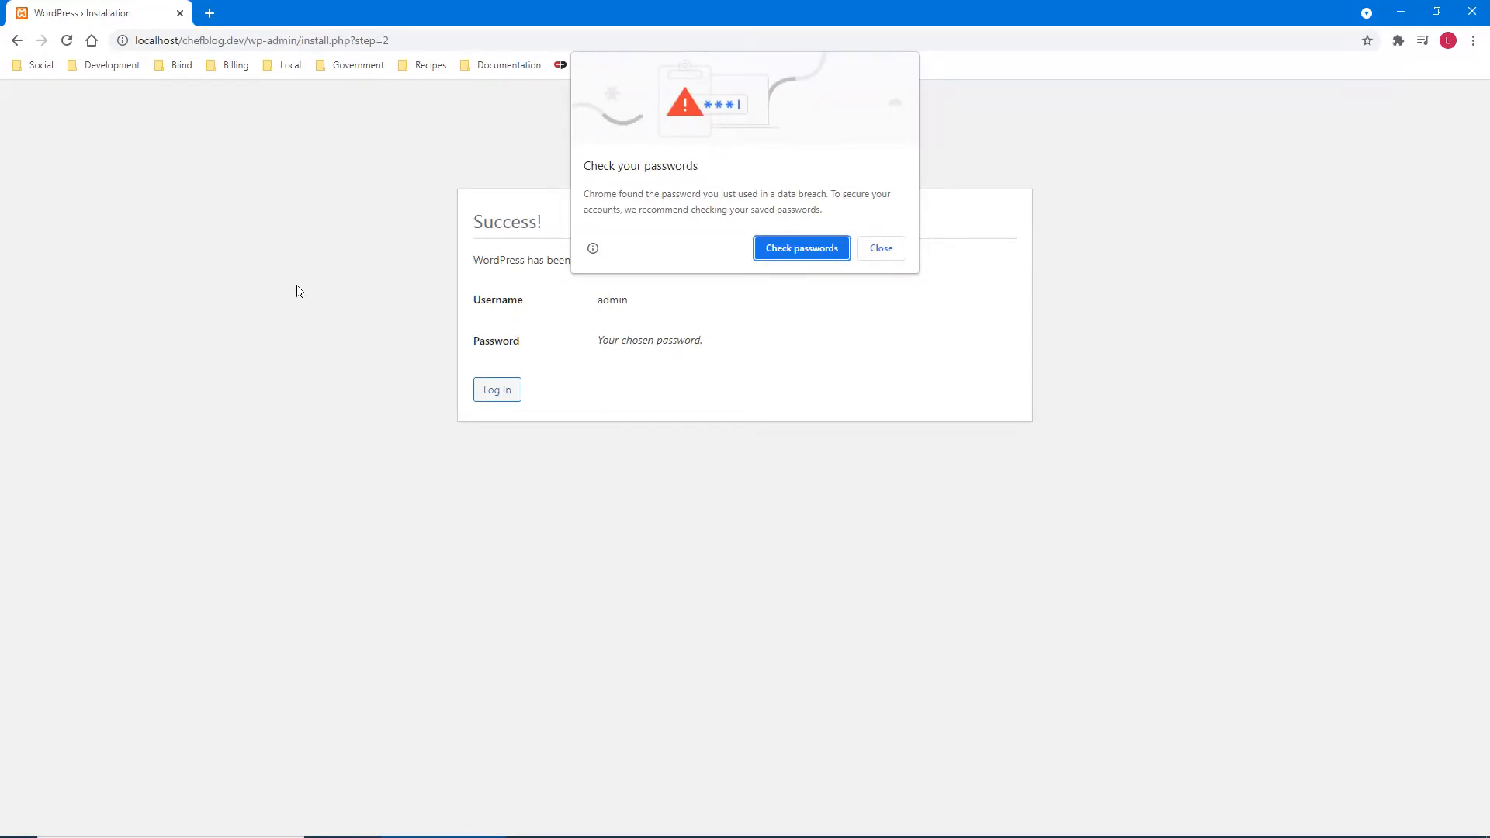
key(Tab)
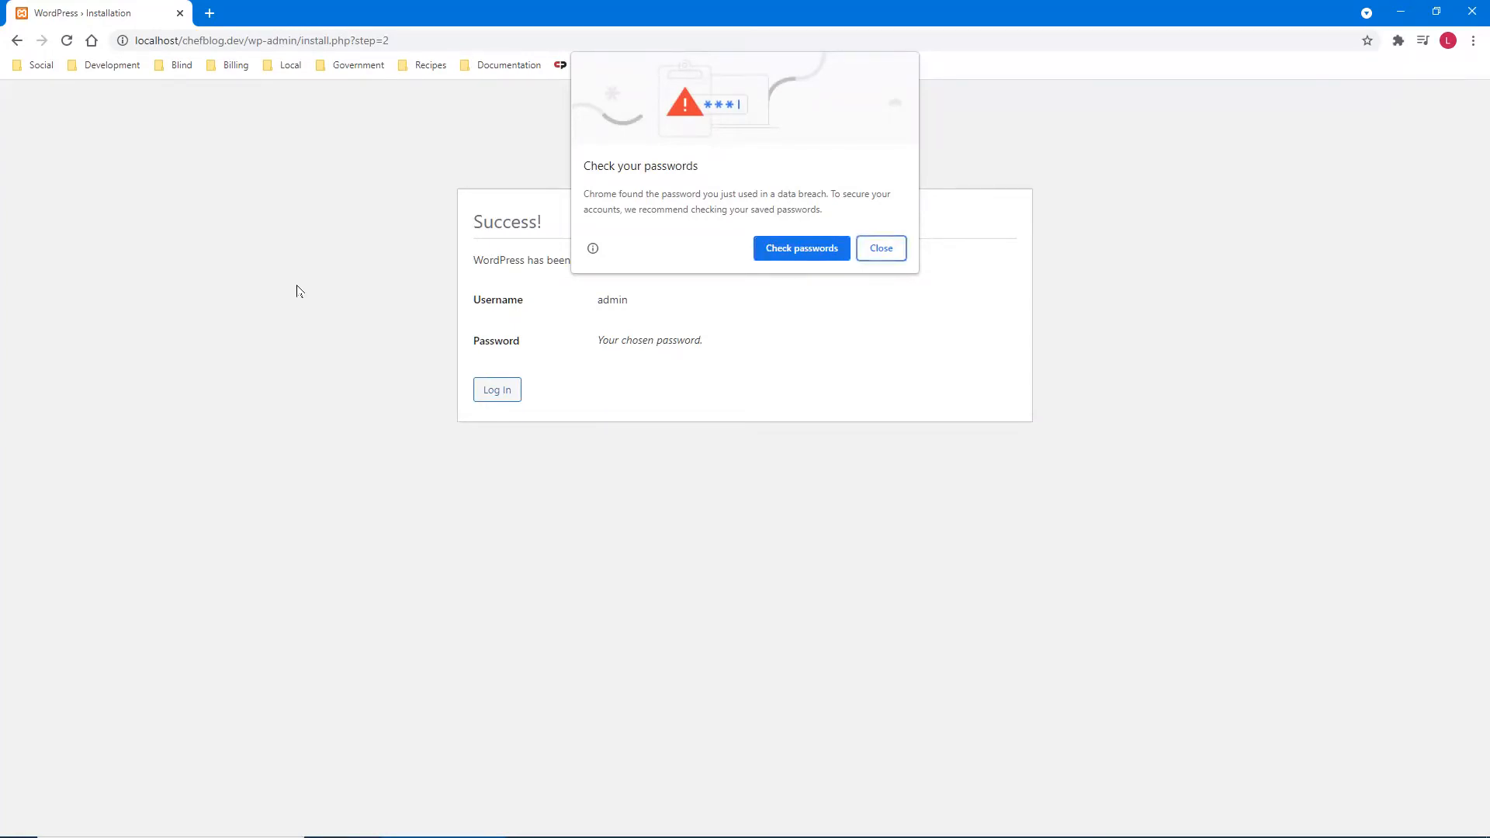
key(ctrl)
key(Return)
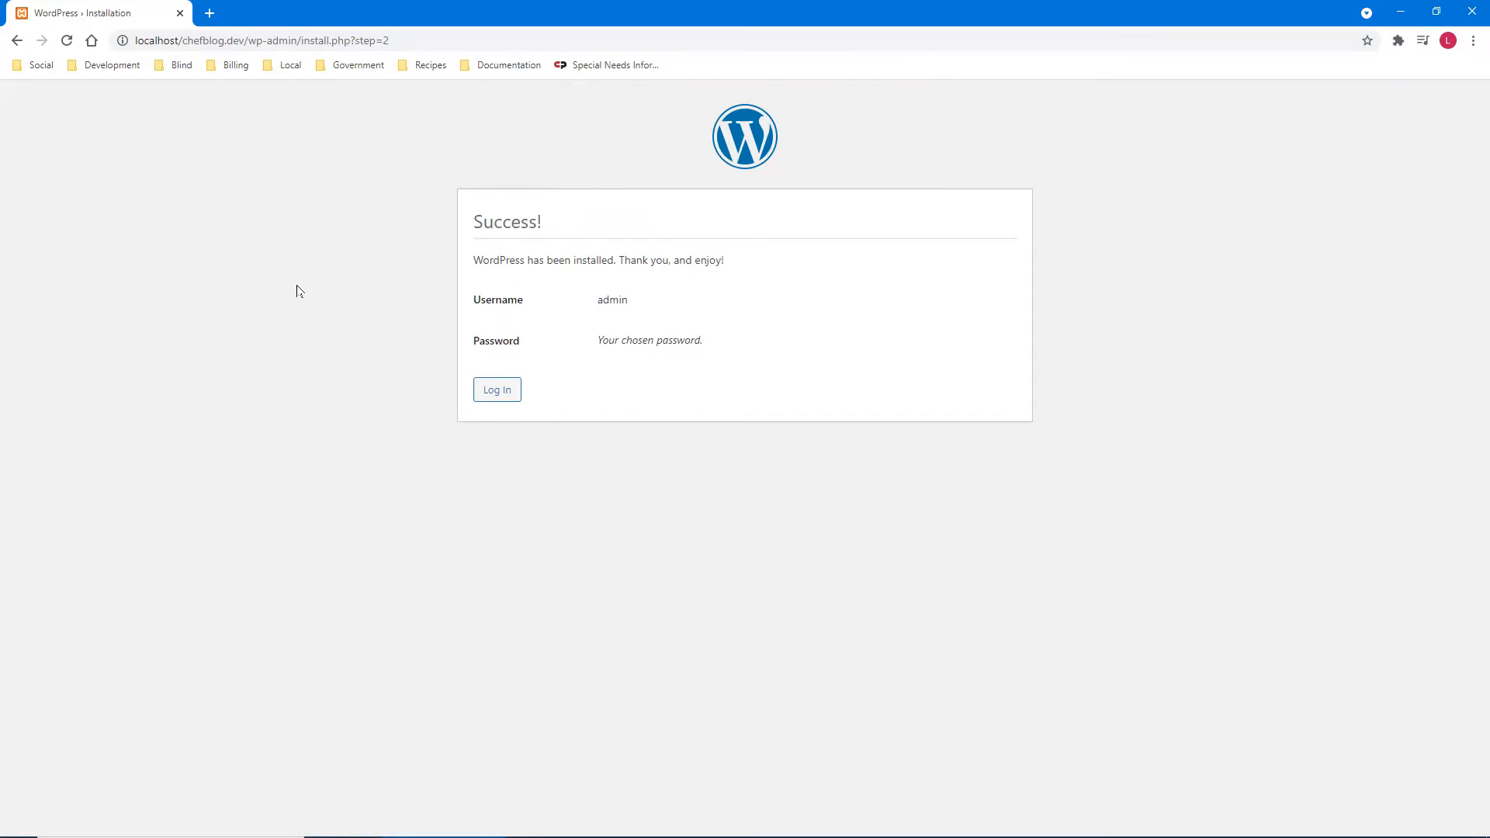
key(Tab)
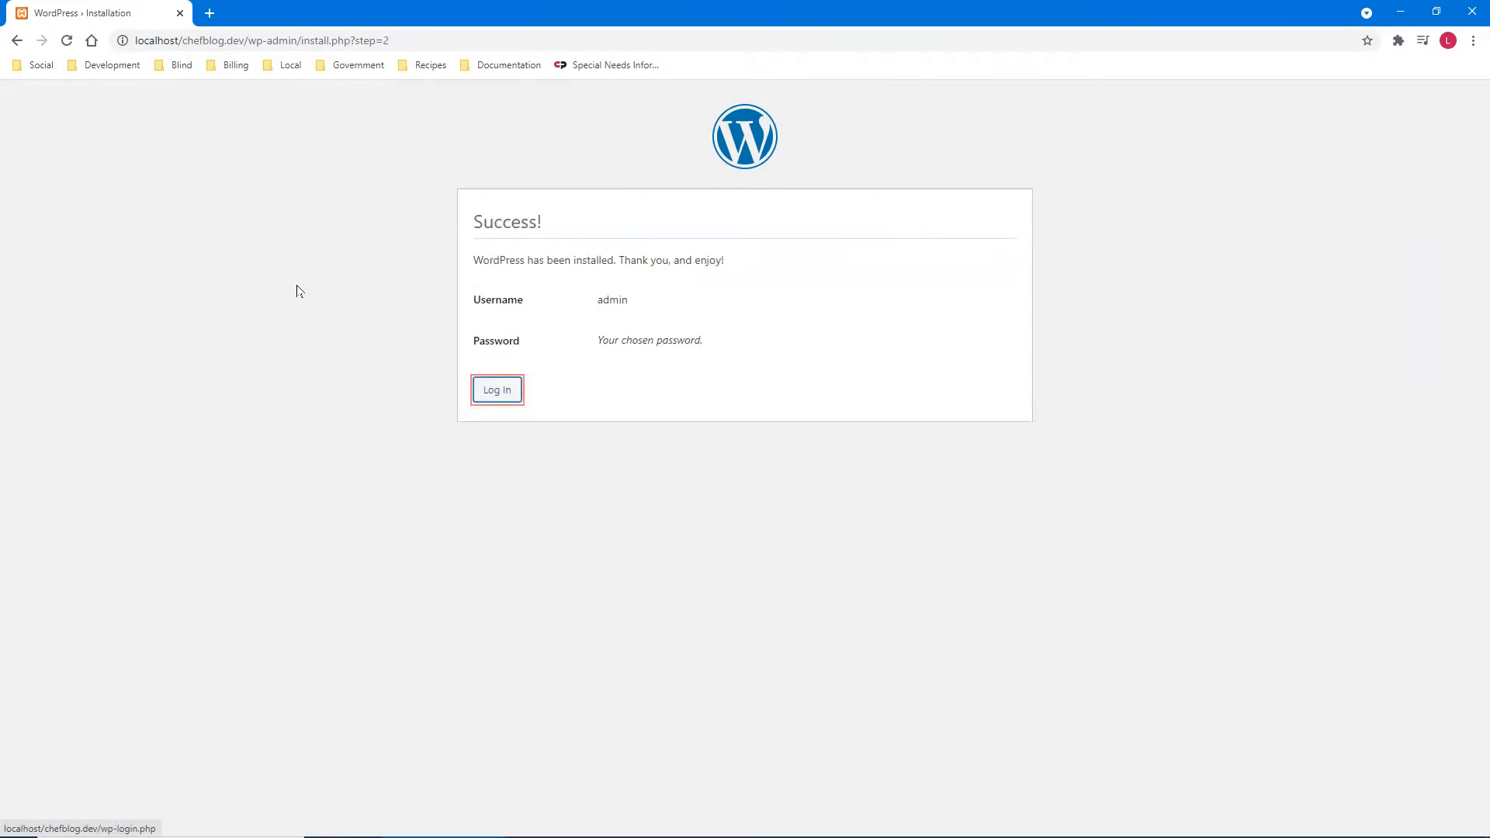
key(Return)
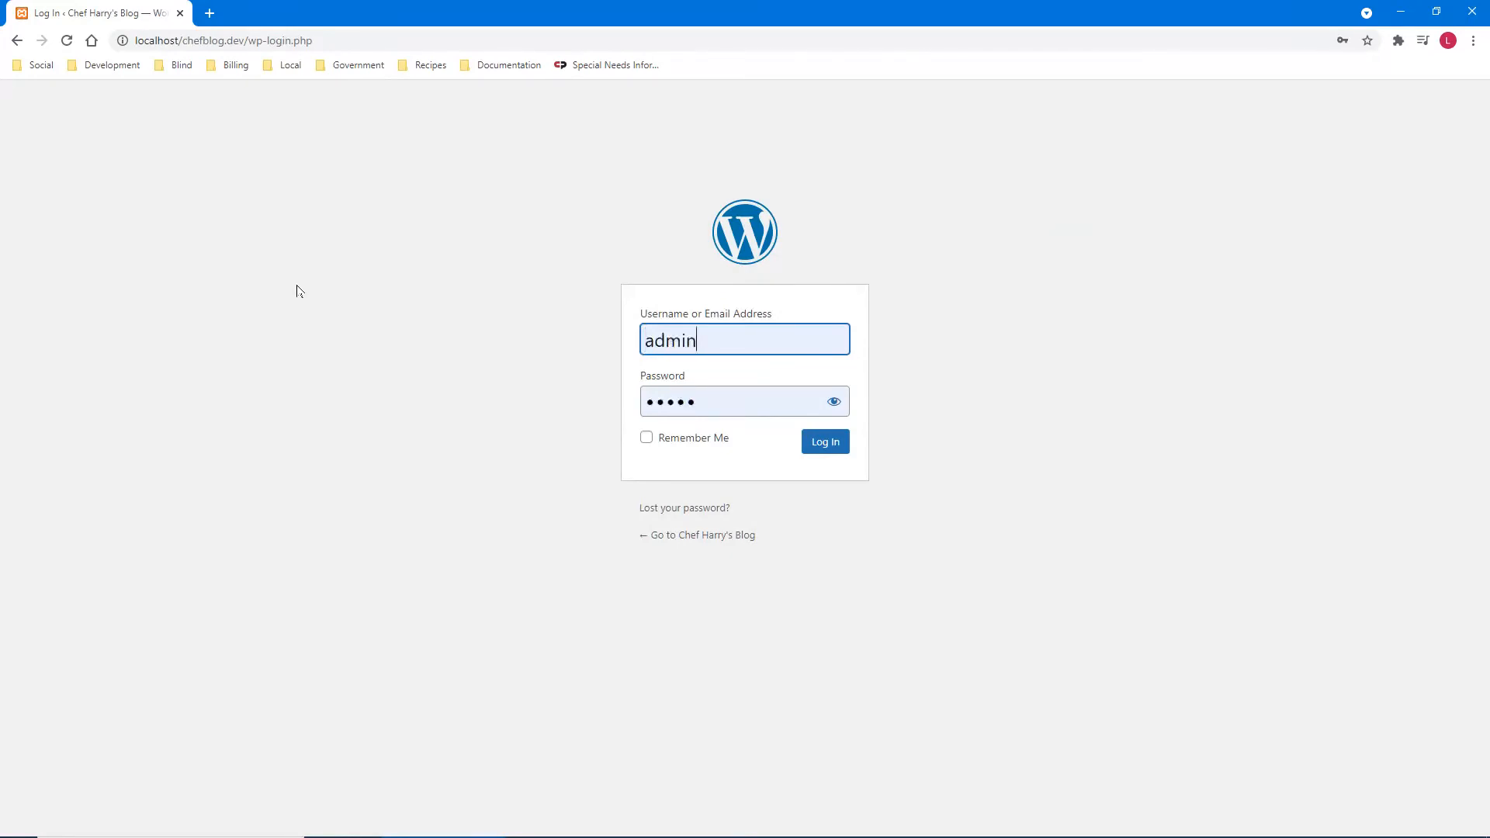
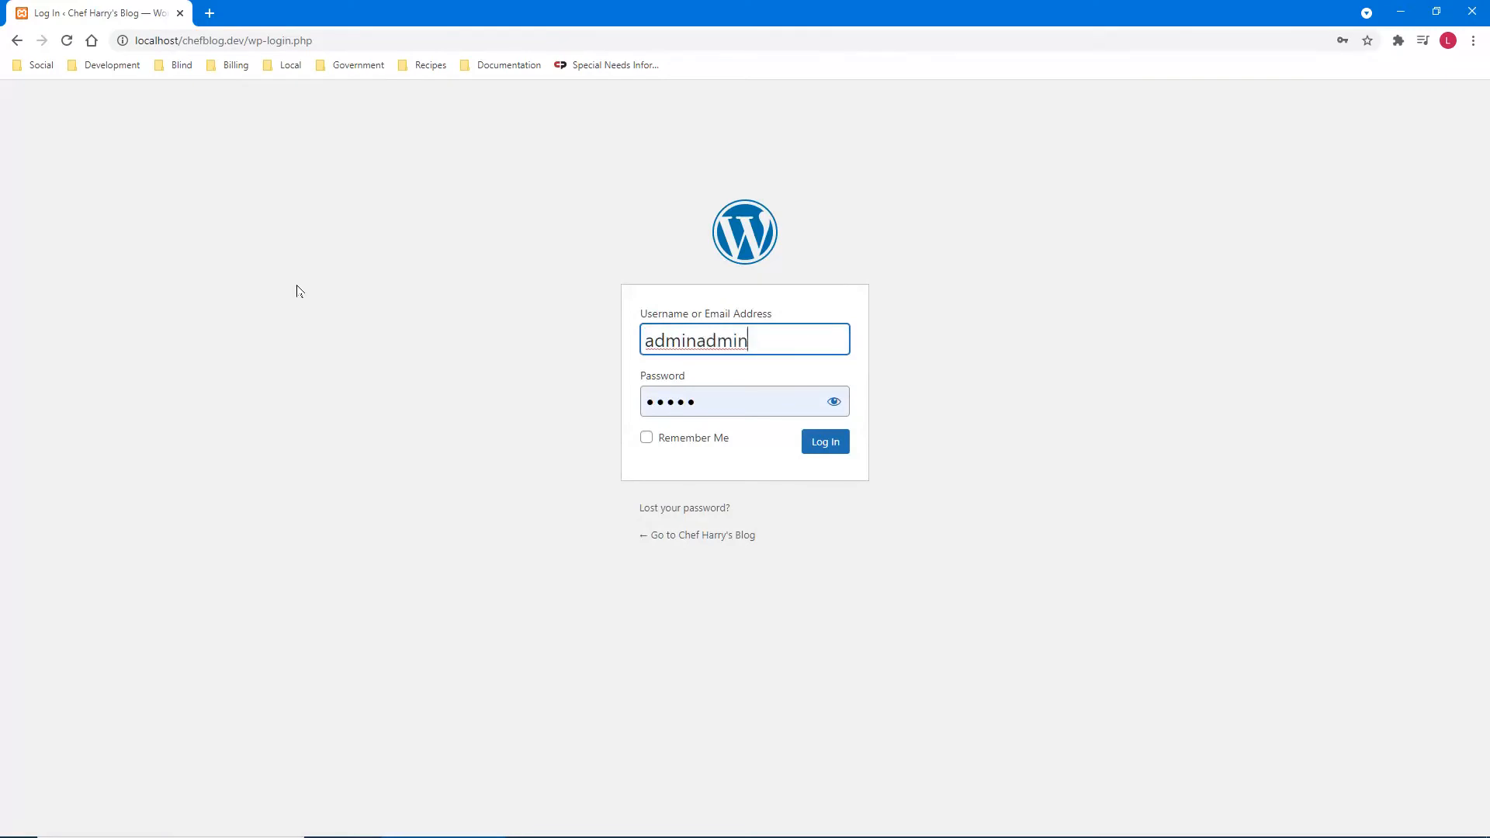
- Submit the login with the username and a retyped password, which fails because 'adminadmin' isn't registered
key(Tab)
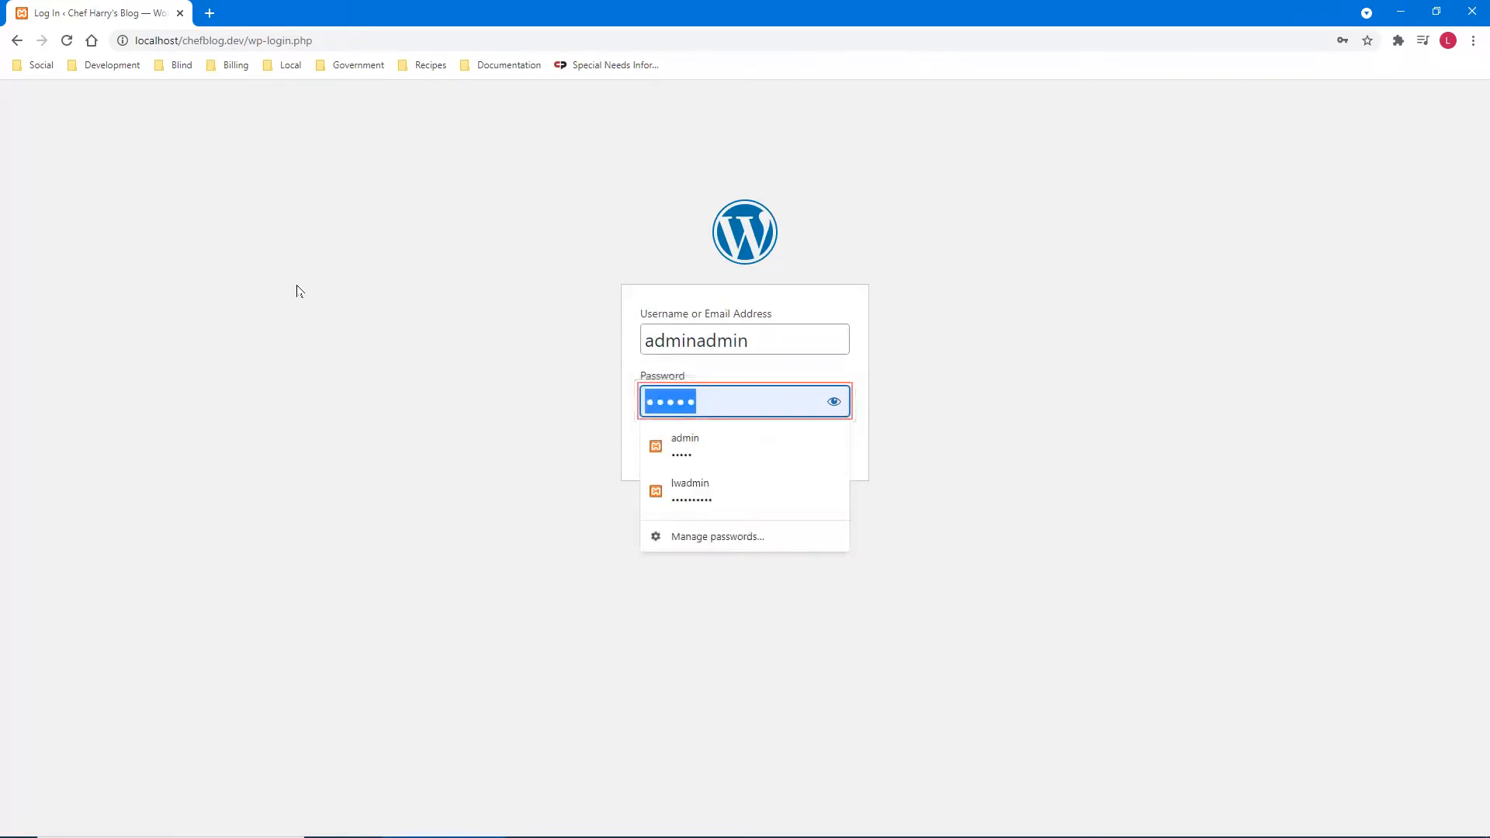
key(BackSpace)
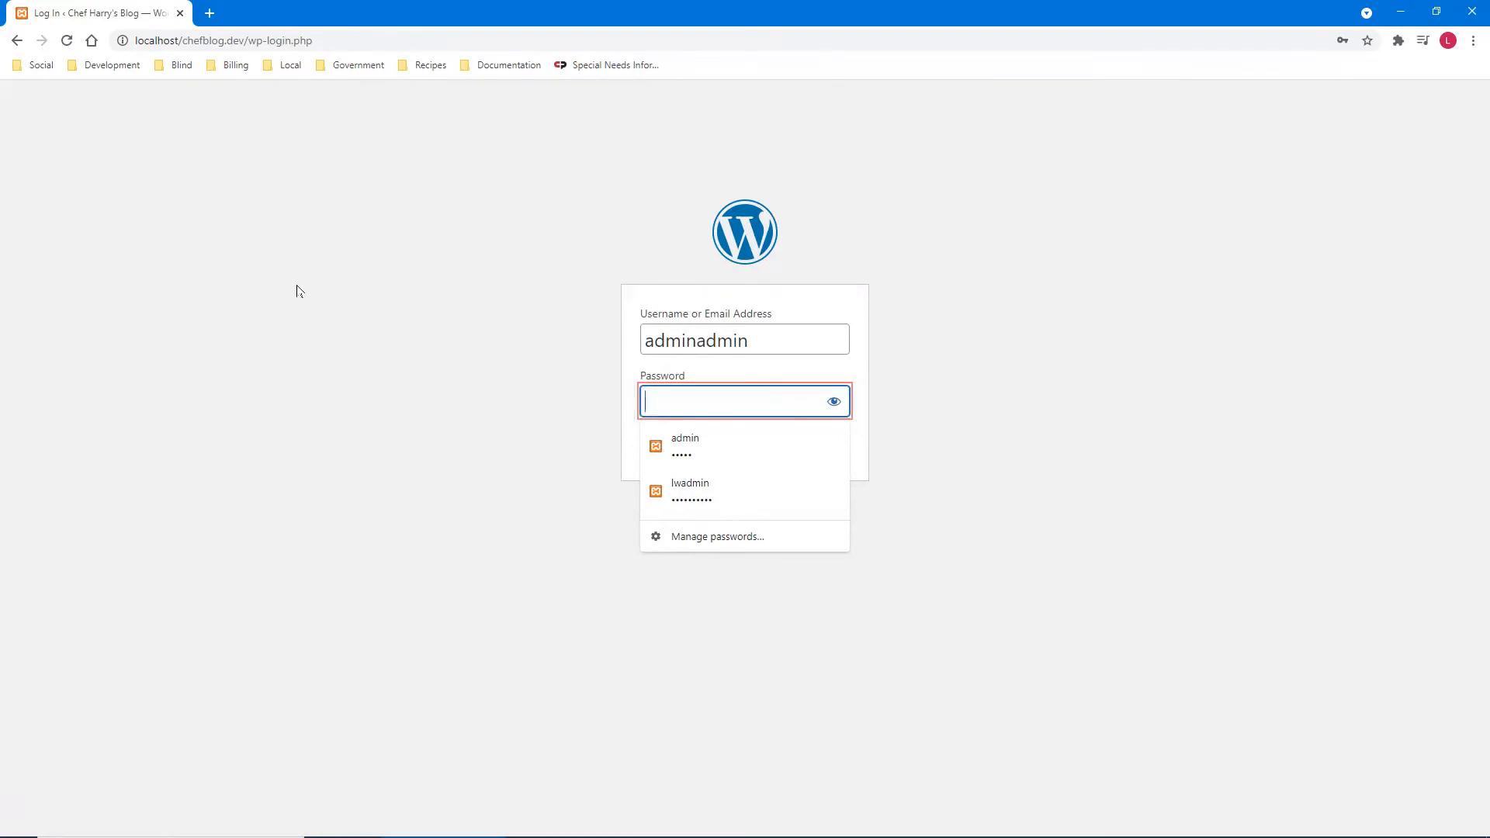
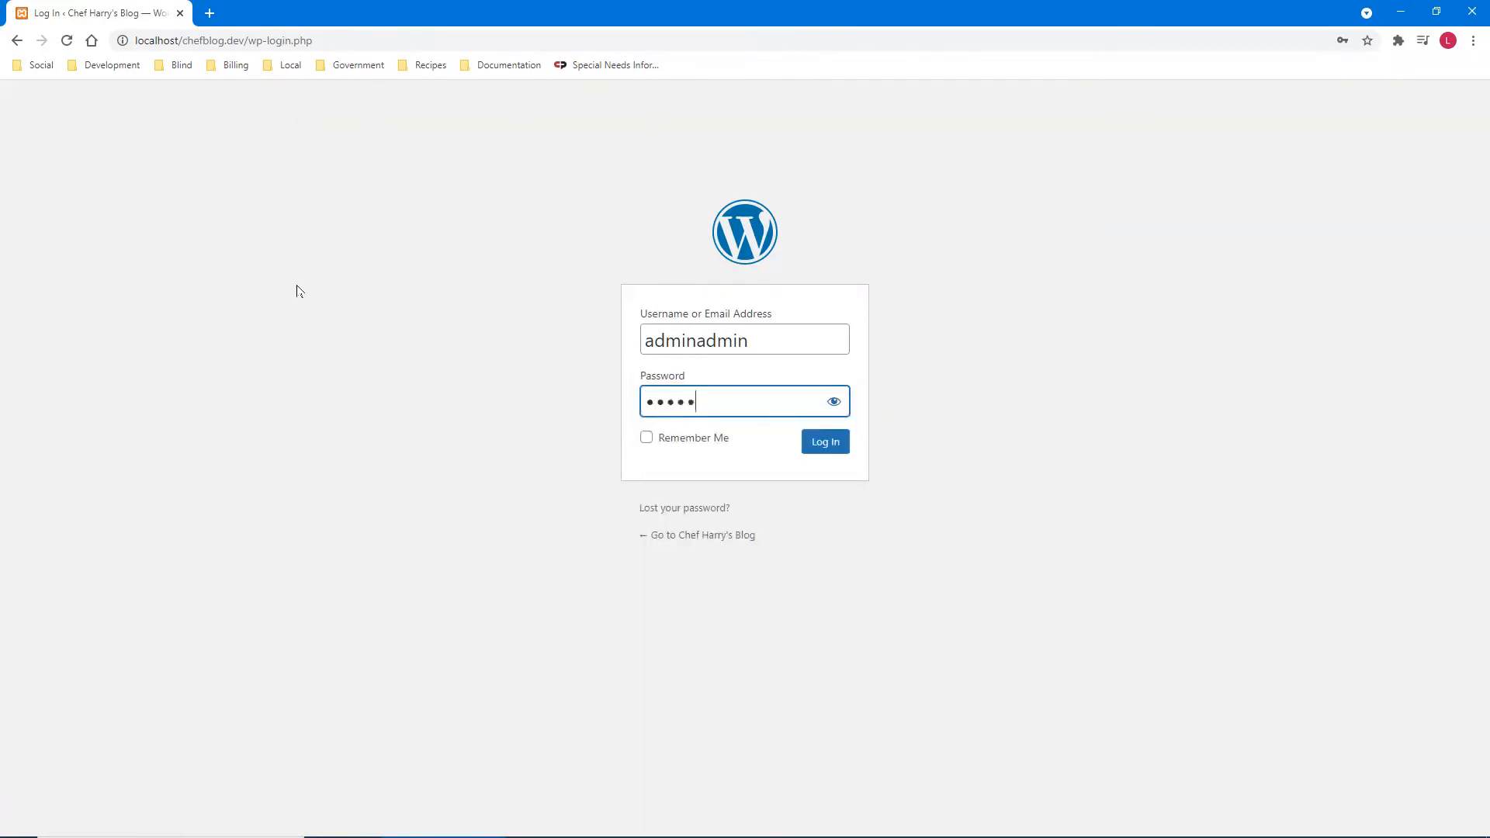
key(Tab)
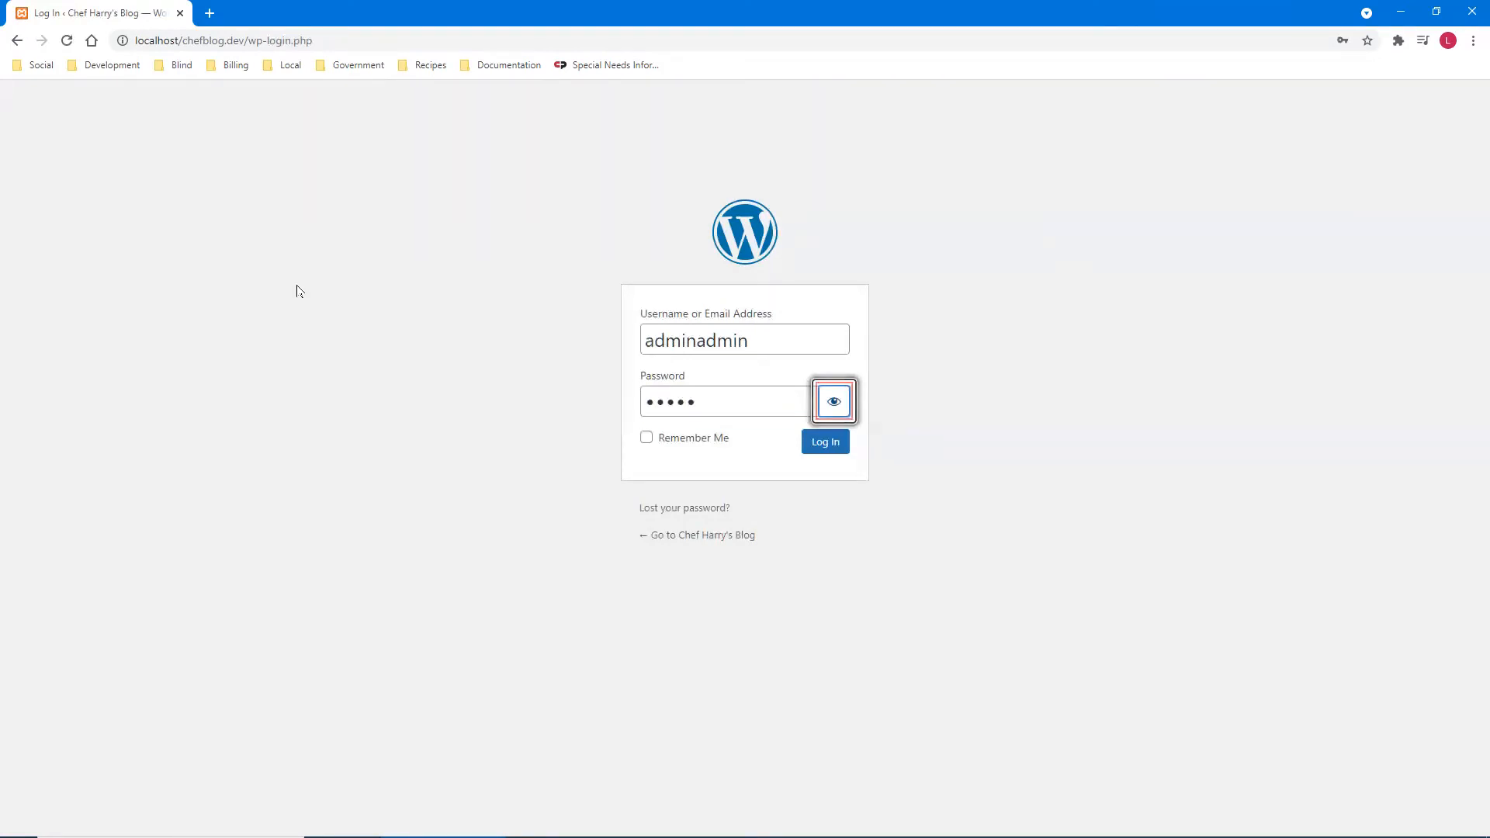
key(Tab)
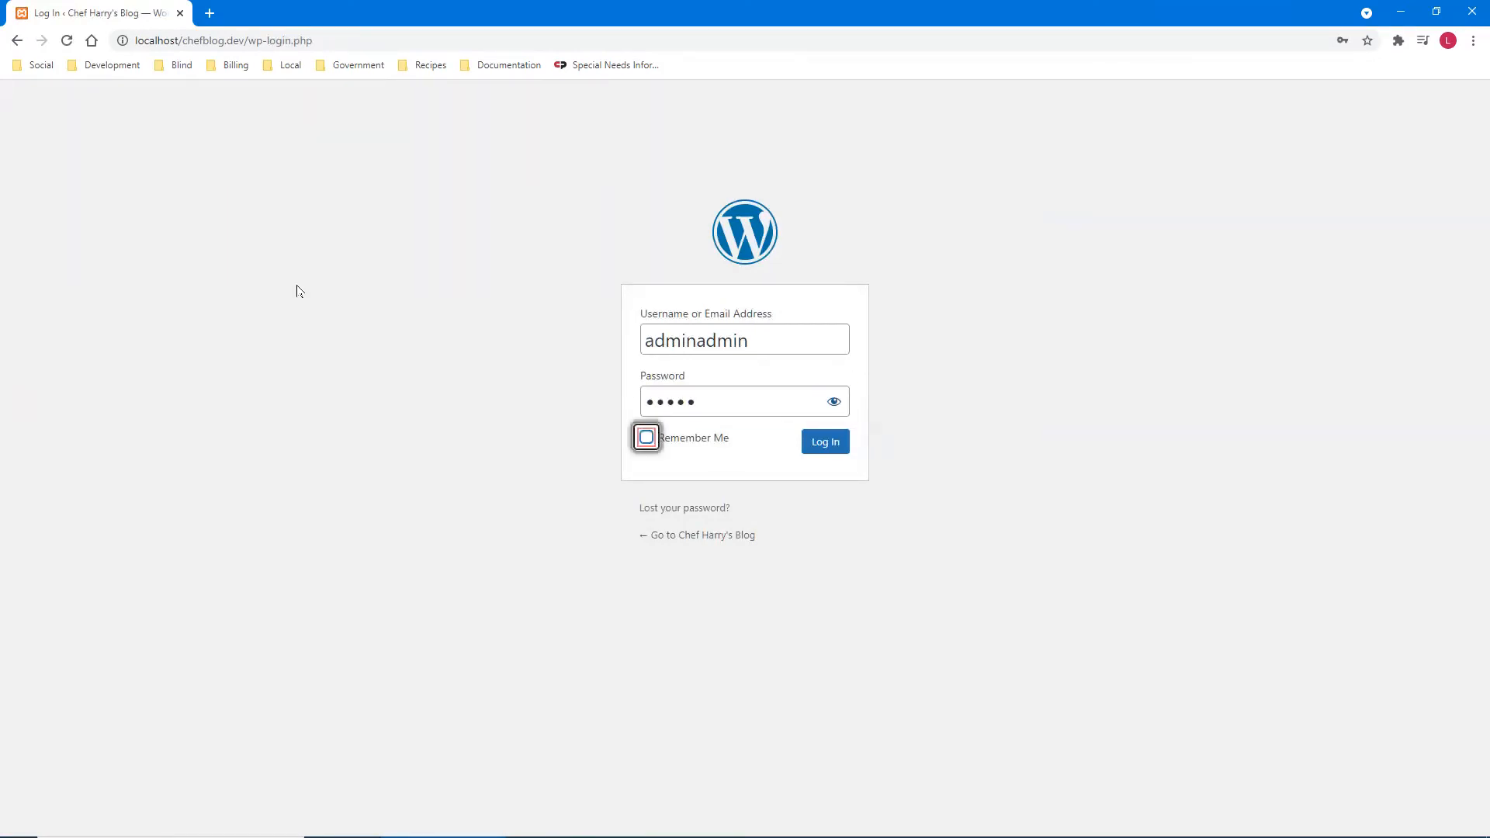
key(Tab)
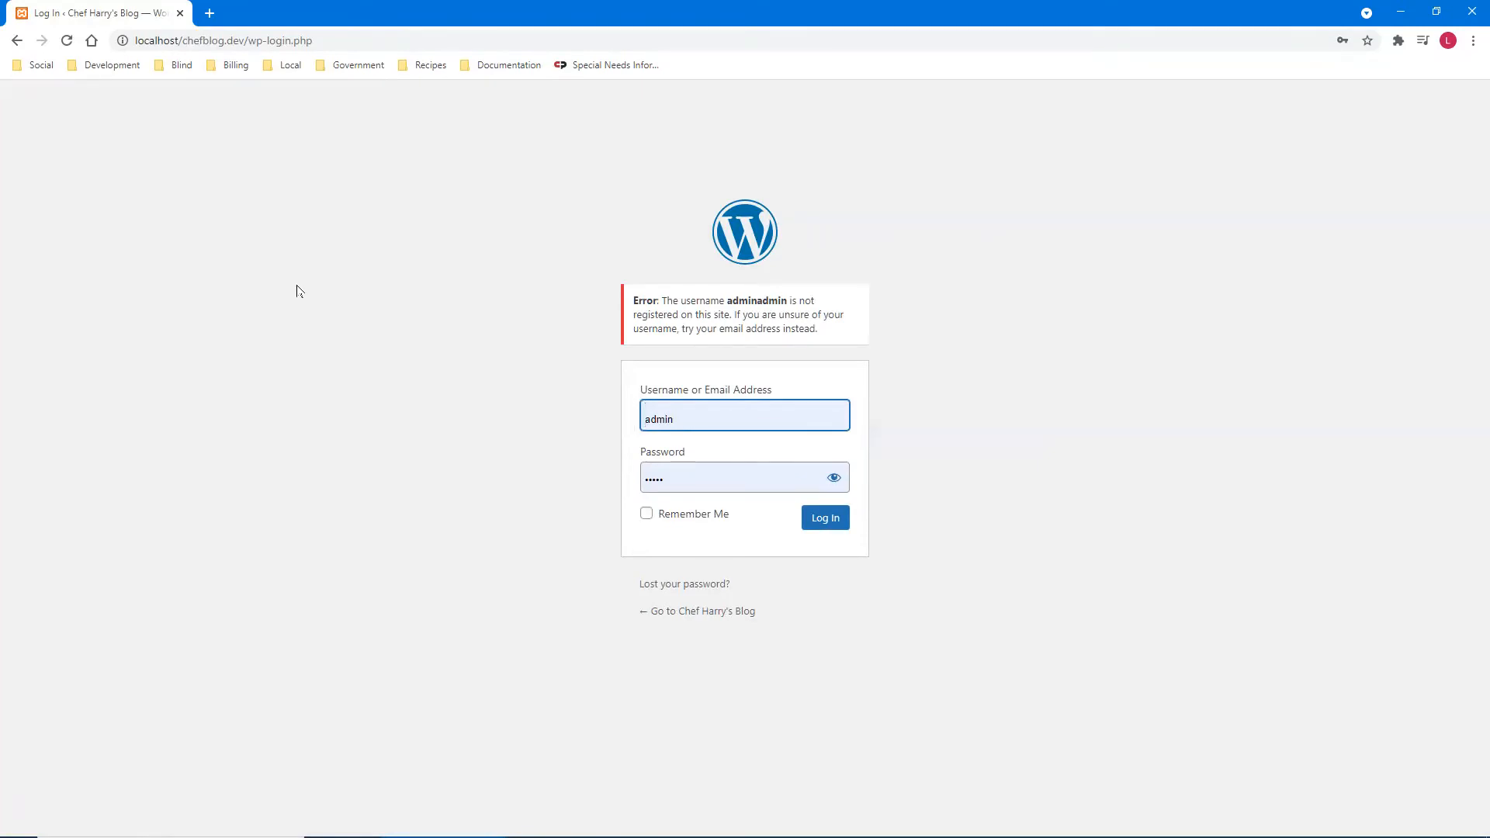
- Correct the username field so it reads 'admin'
key(ctrl)
key(shift+Tab)
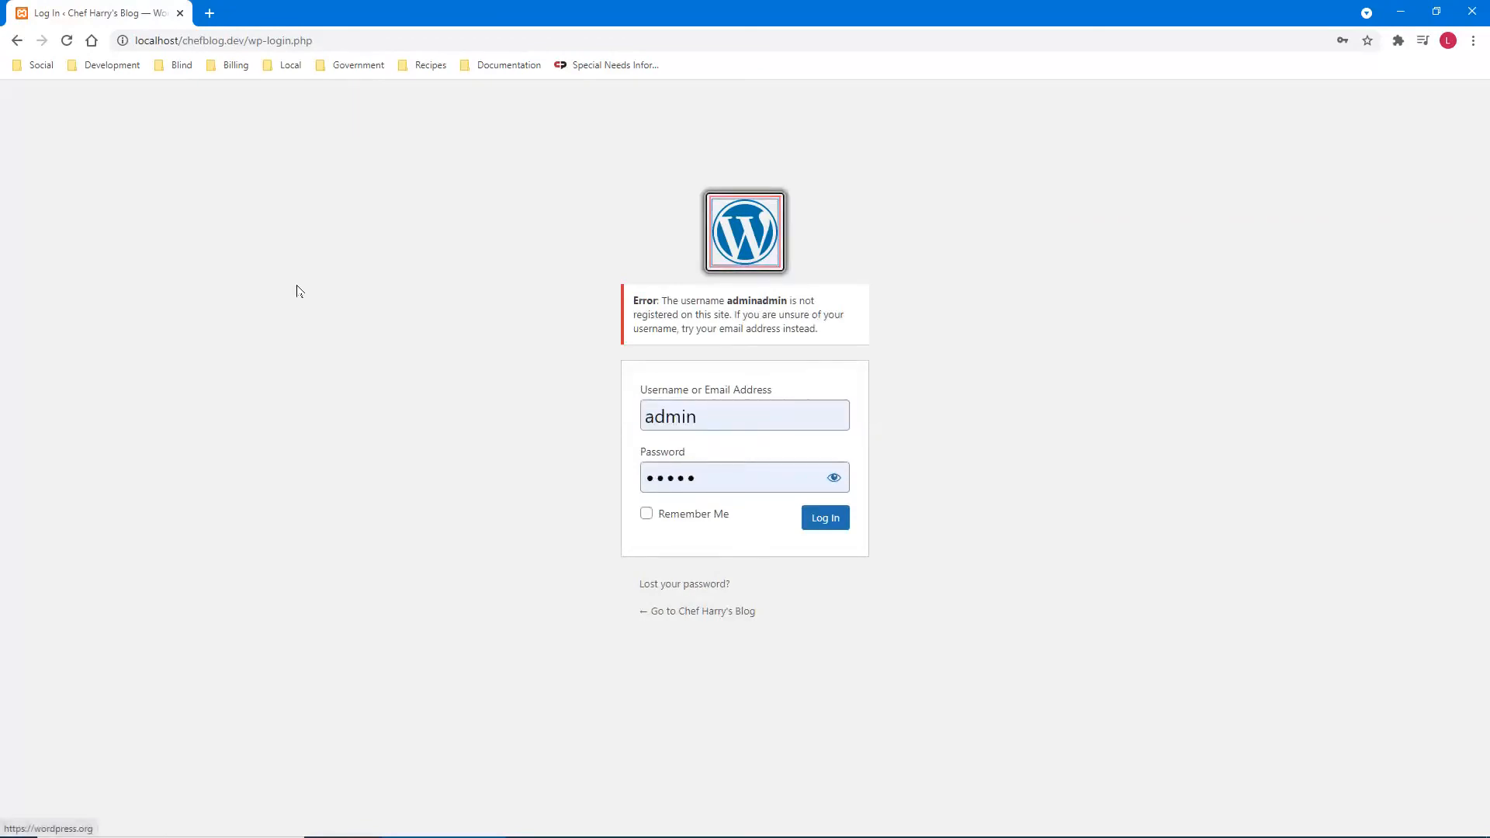
key(Tab)
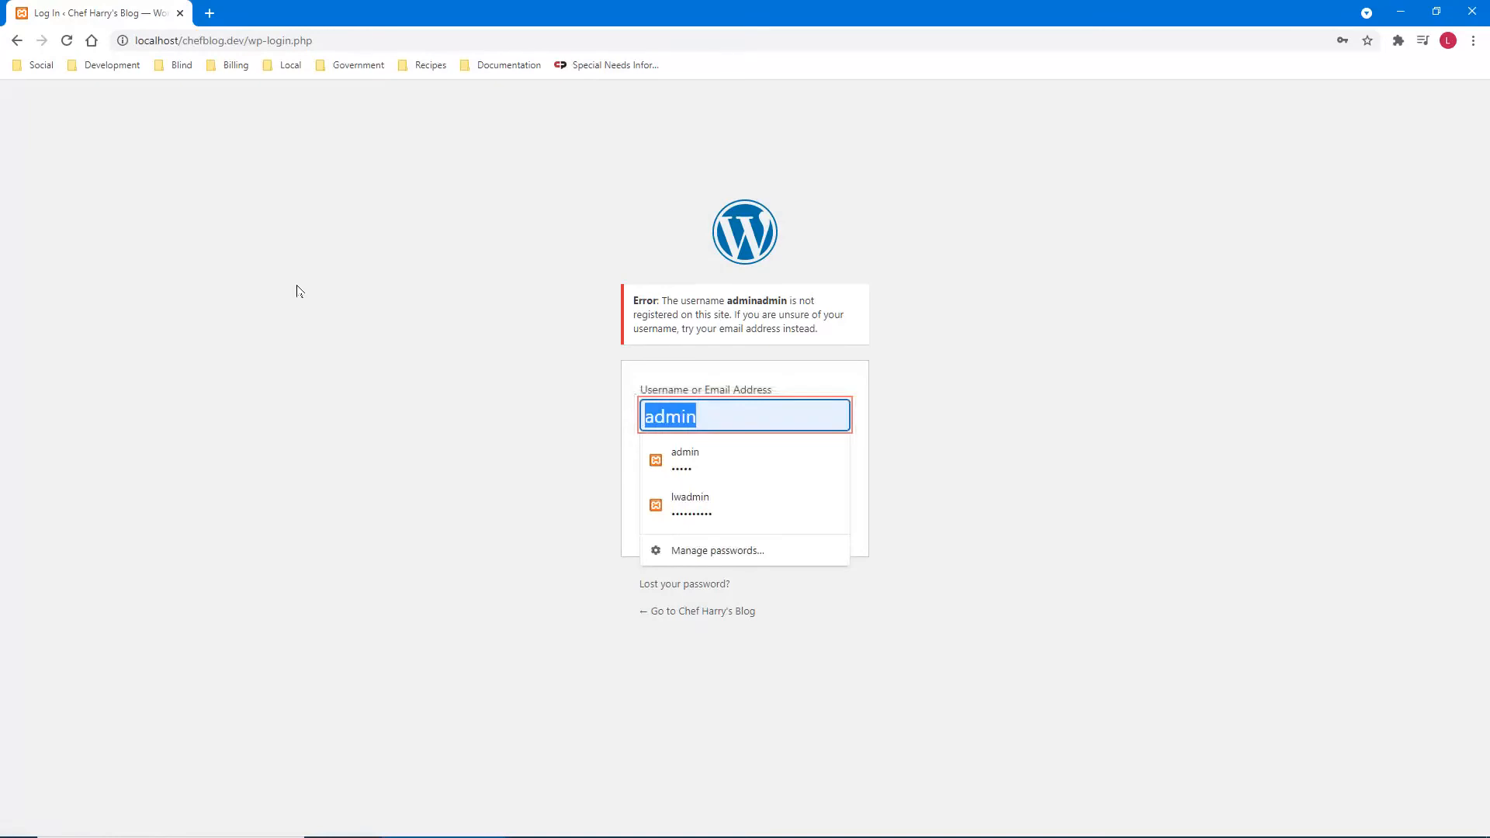
key(BackSpace)
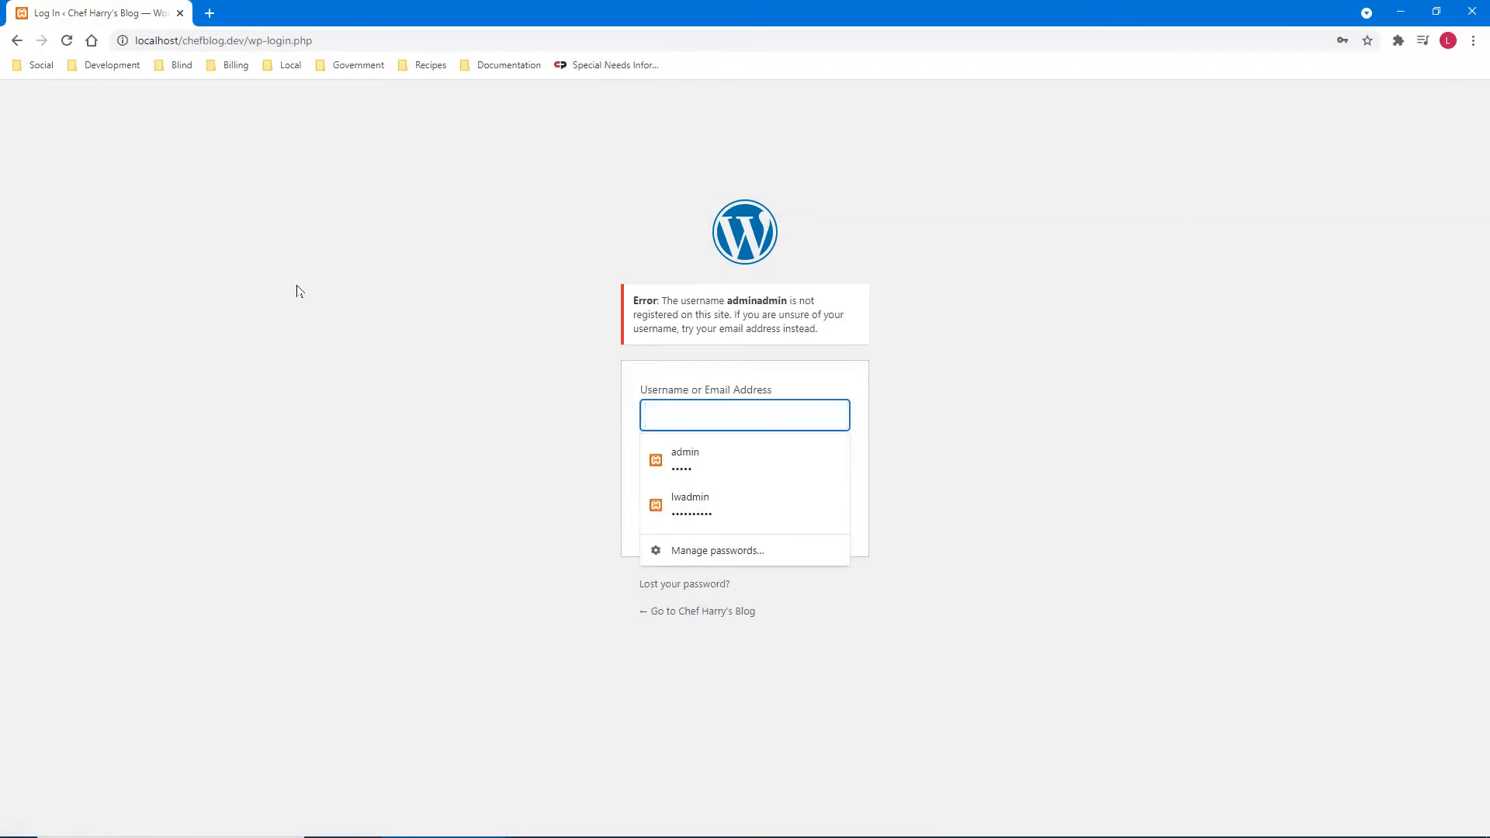
text(admin)
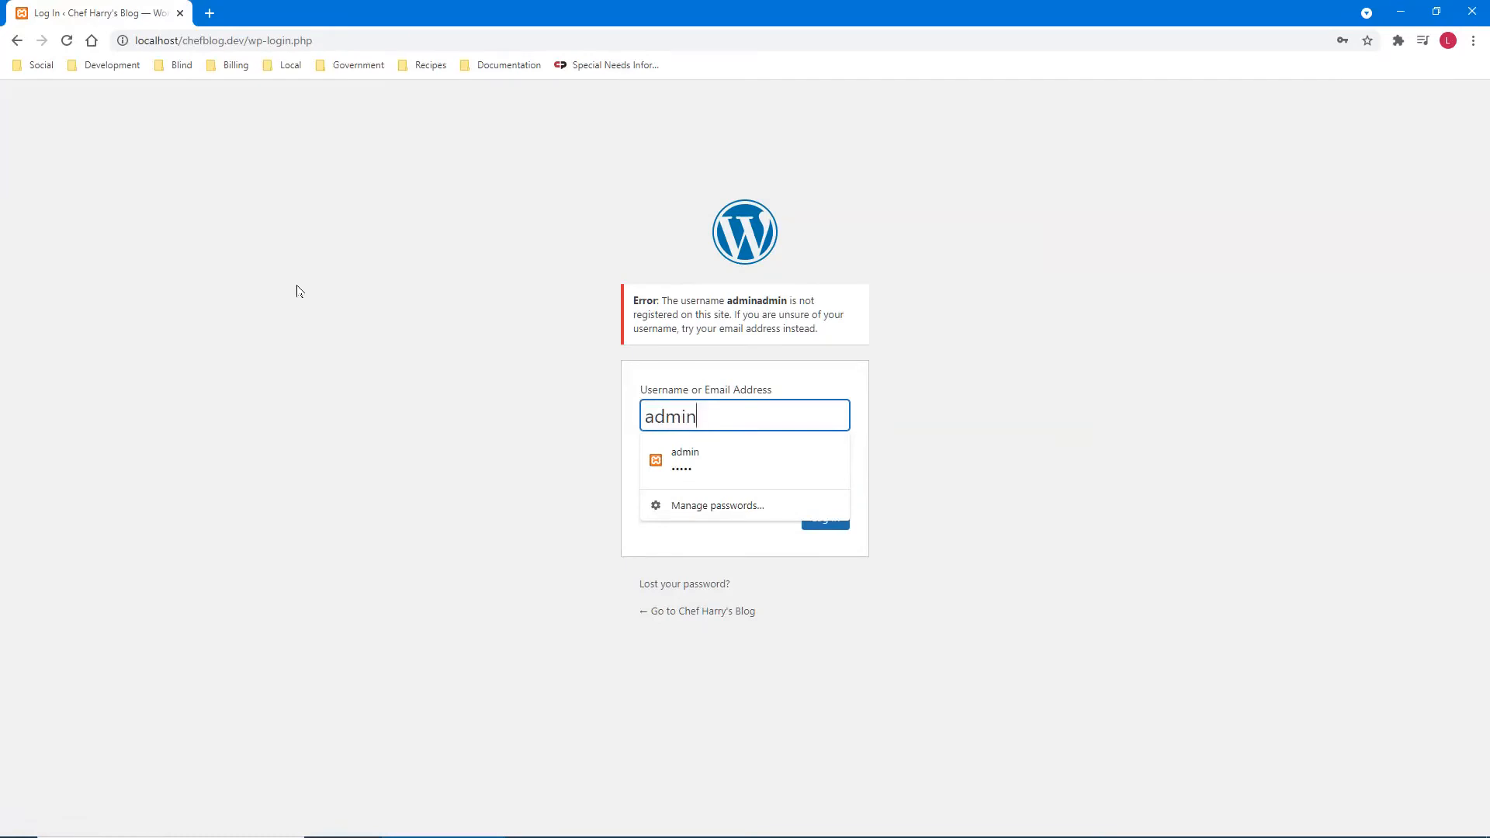
- Re-enter the password, reveal it to check it, and submit the login
key(Tab)
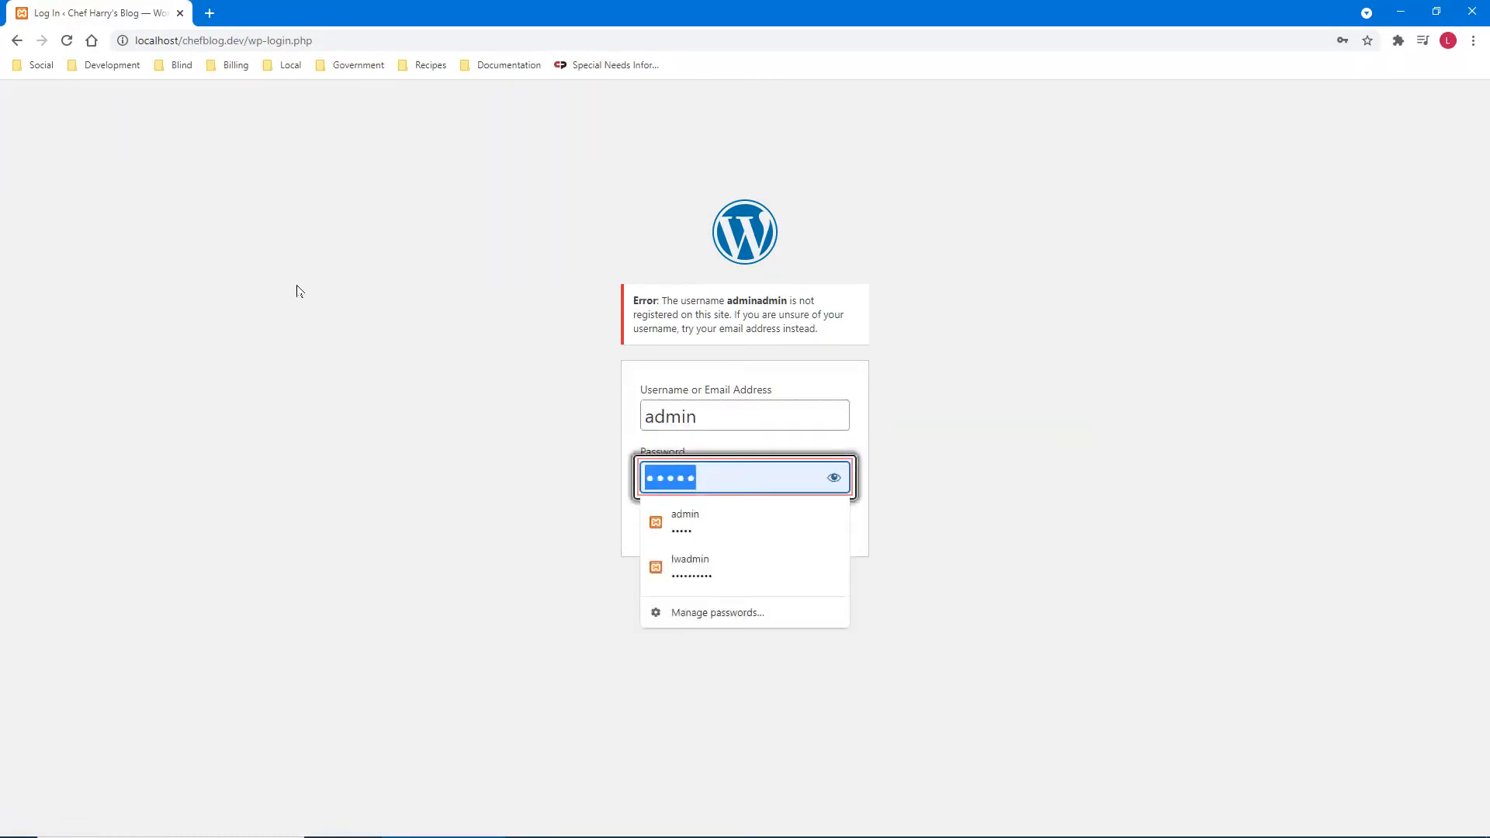
key(BackSpace)
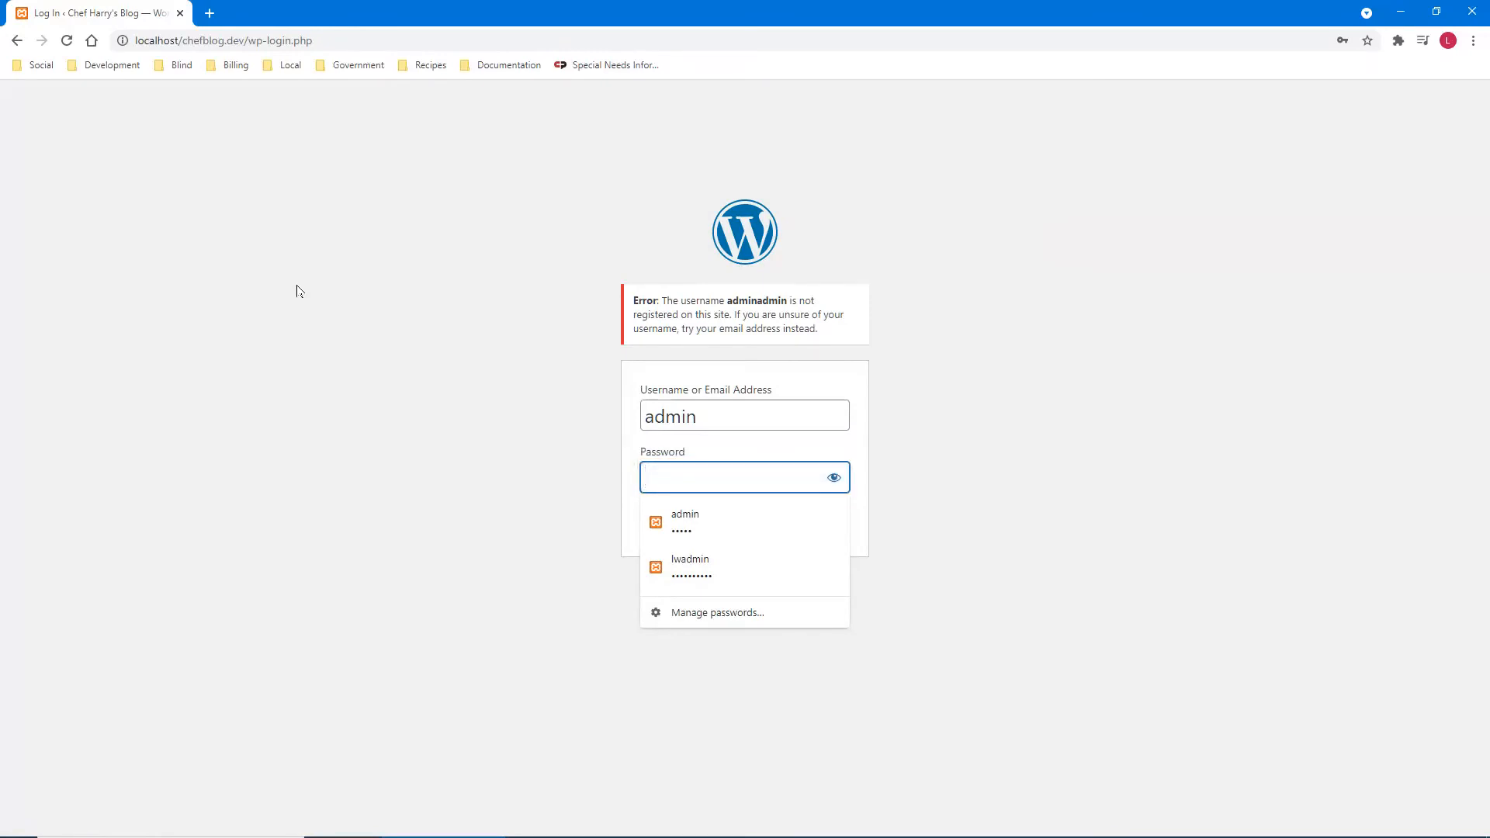
text(admin)
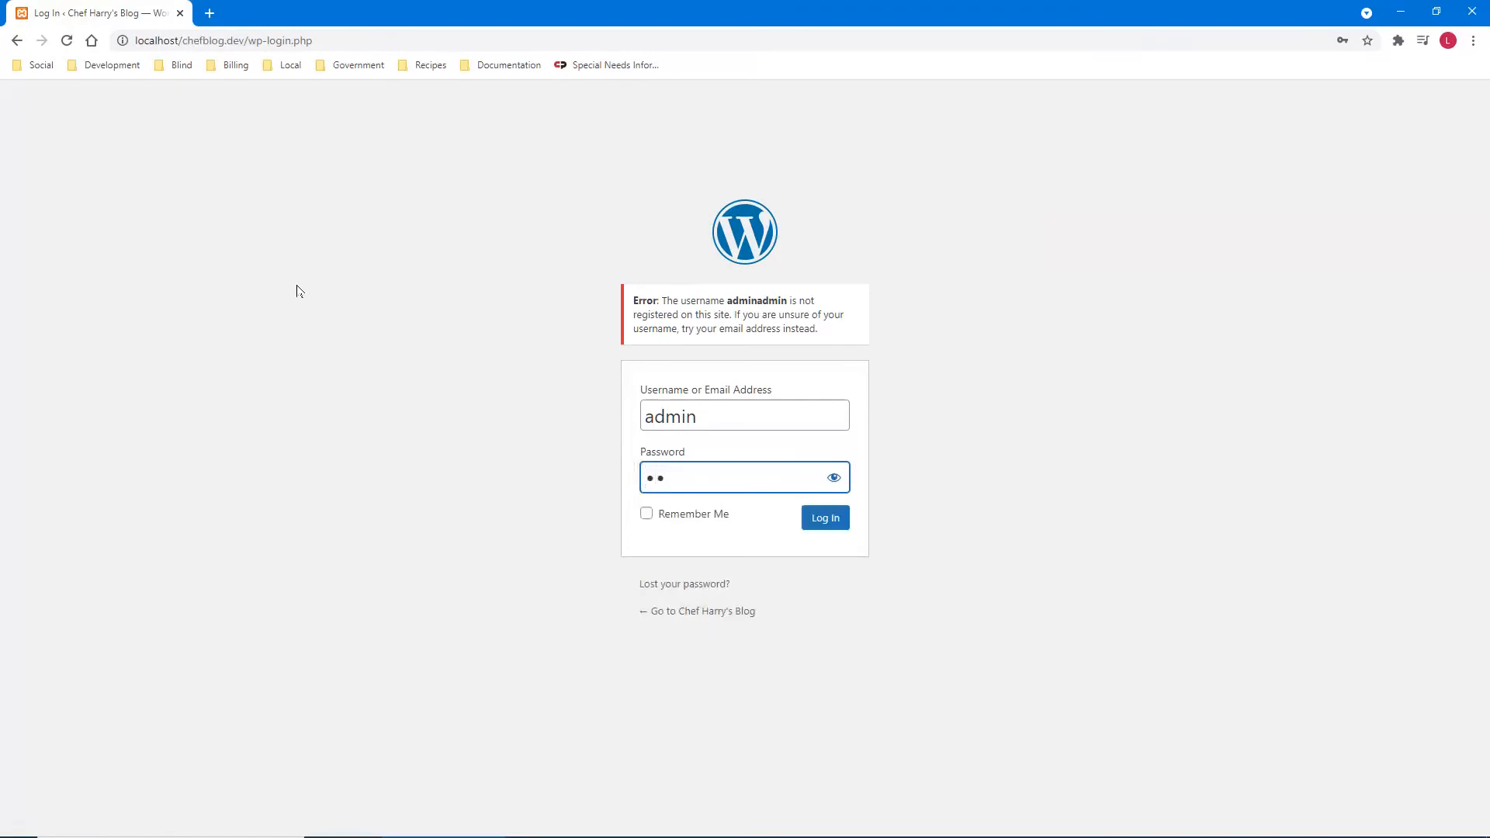
key(Tab)
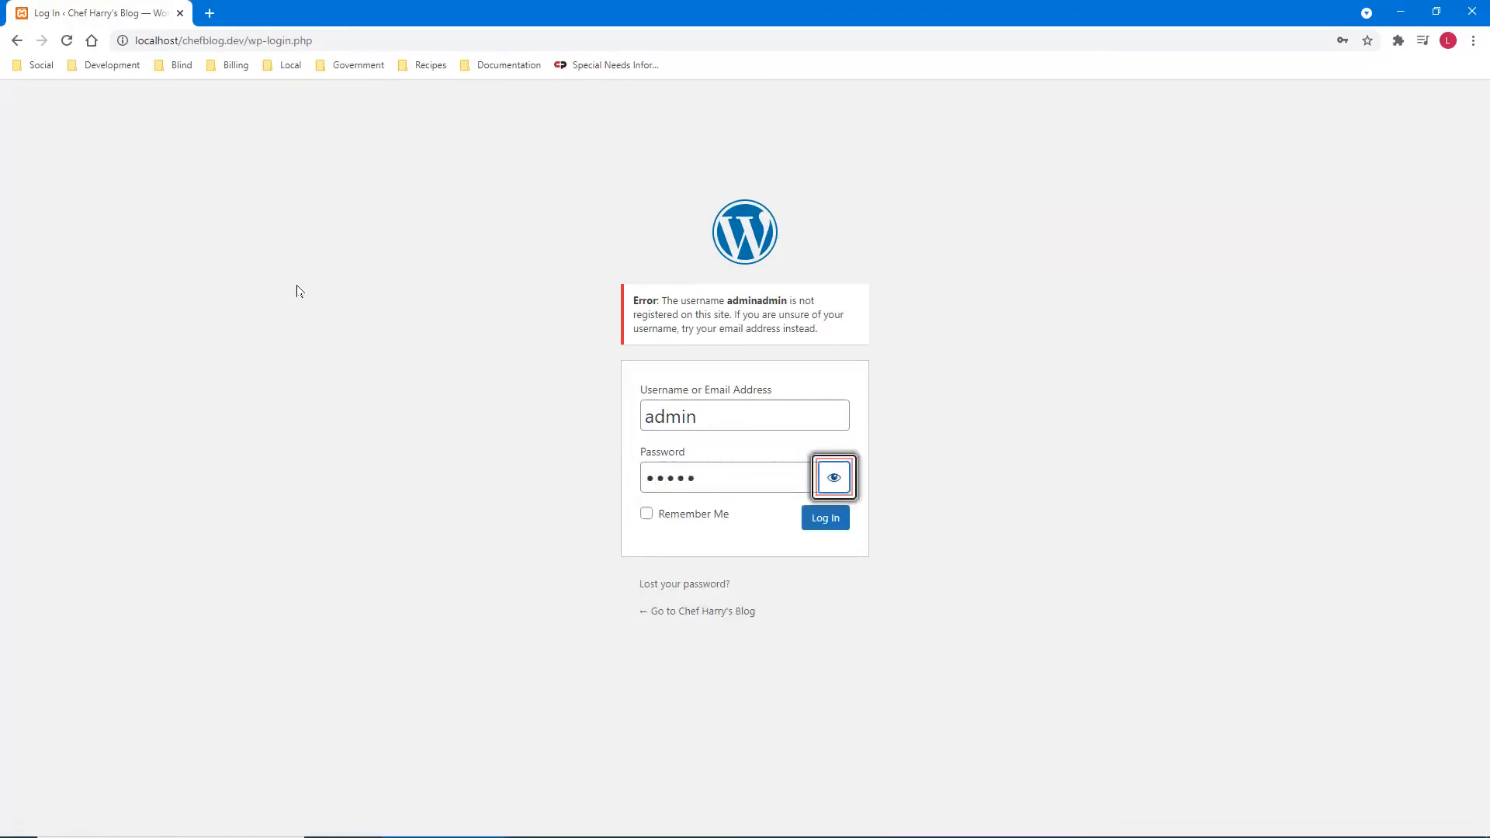
key(space)
key(shift+Tab)
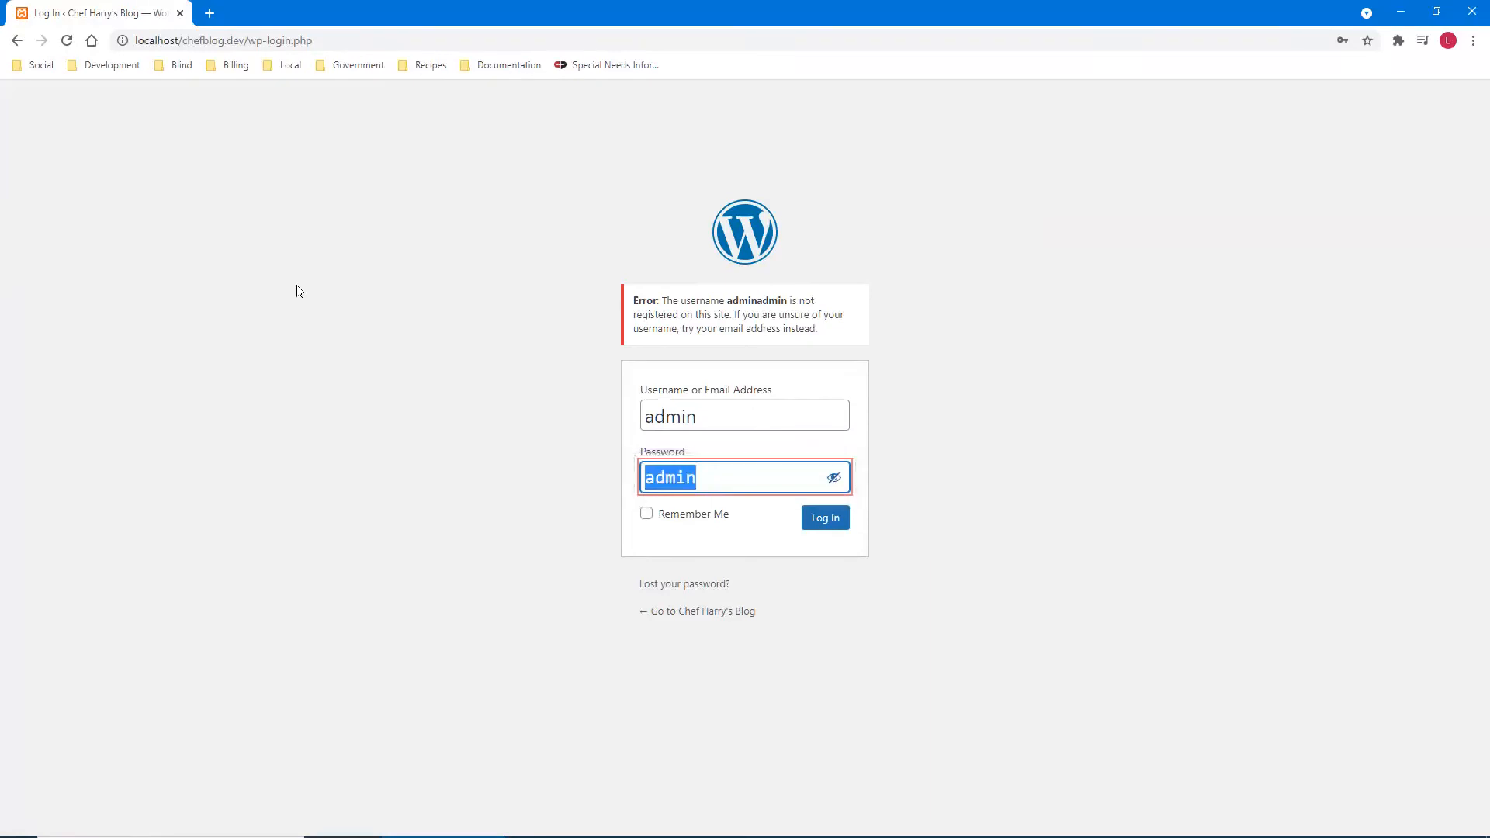
key(Tab)
key(Tab)
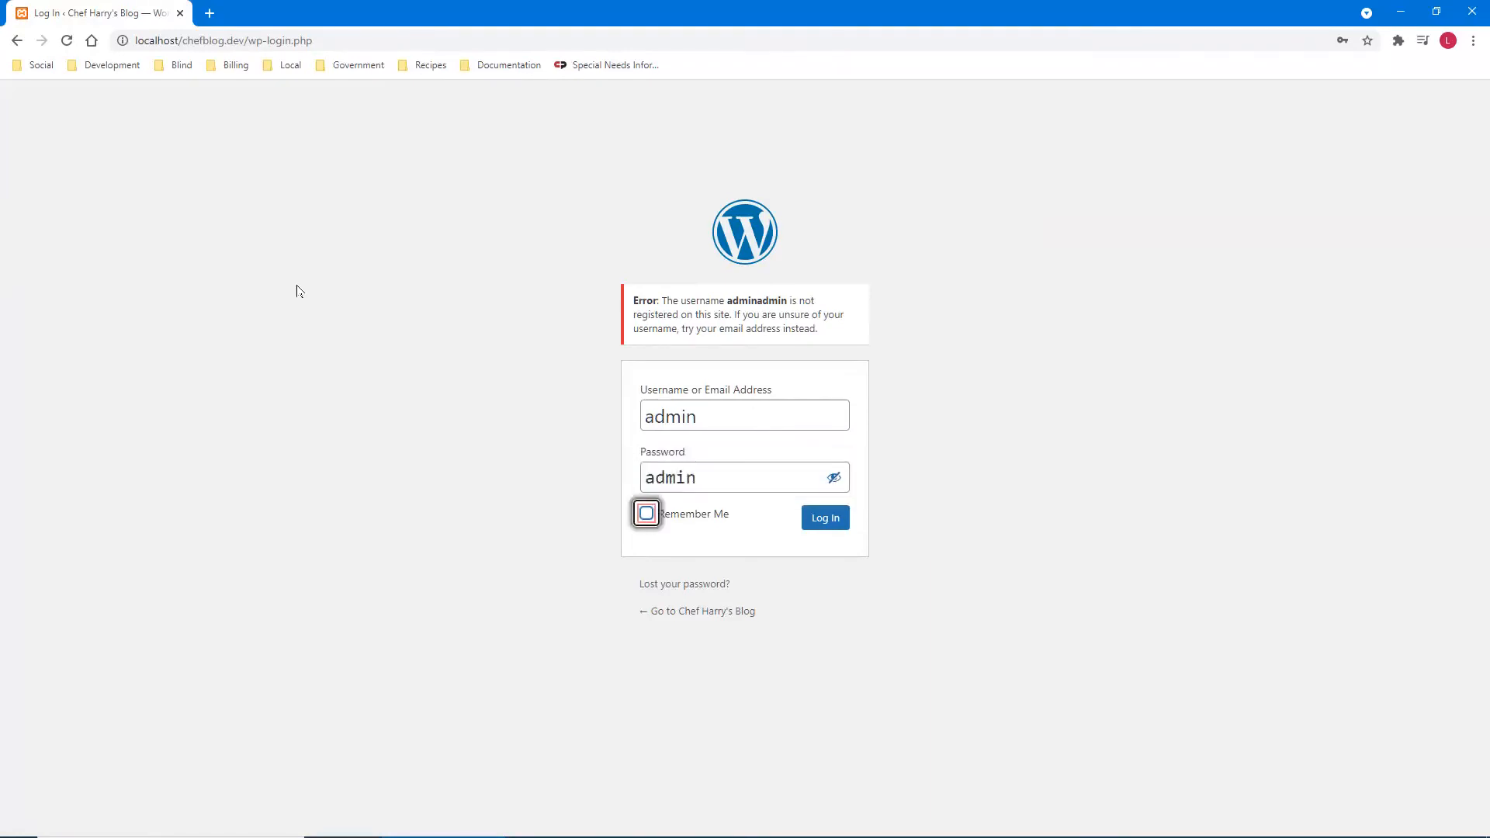
key(Tab)
key(Return)
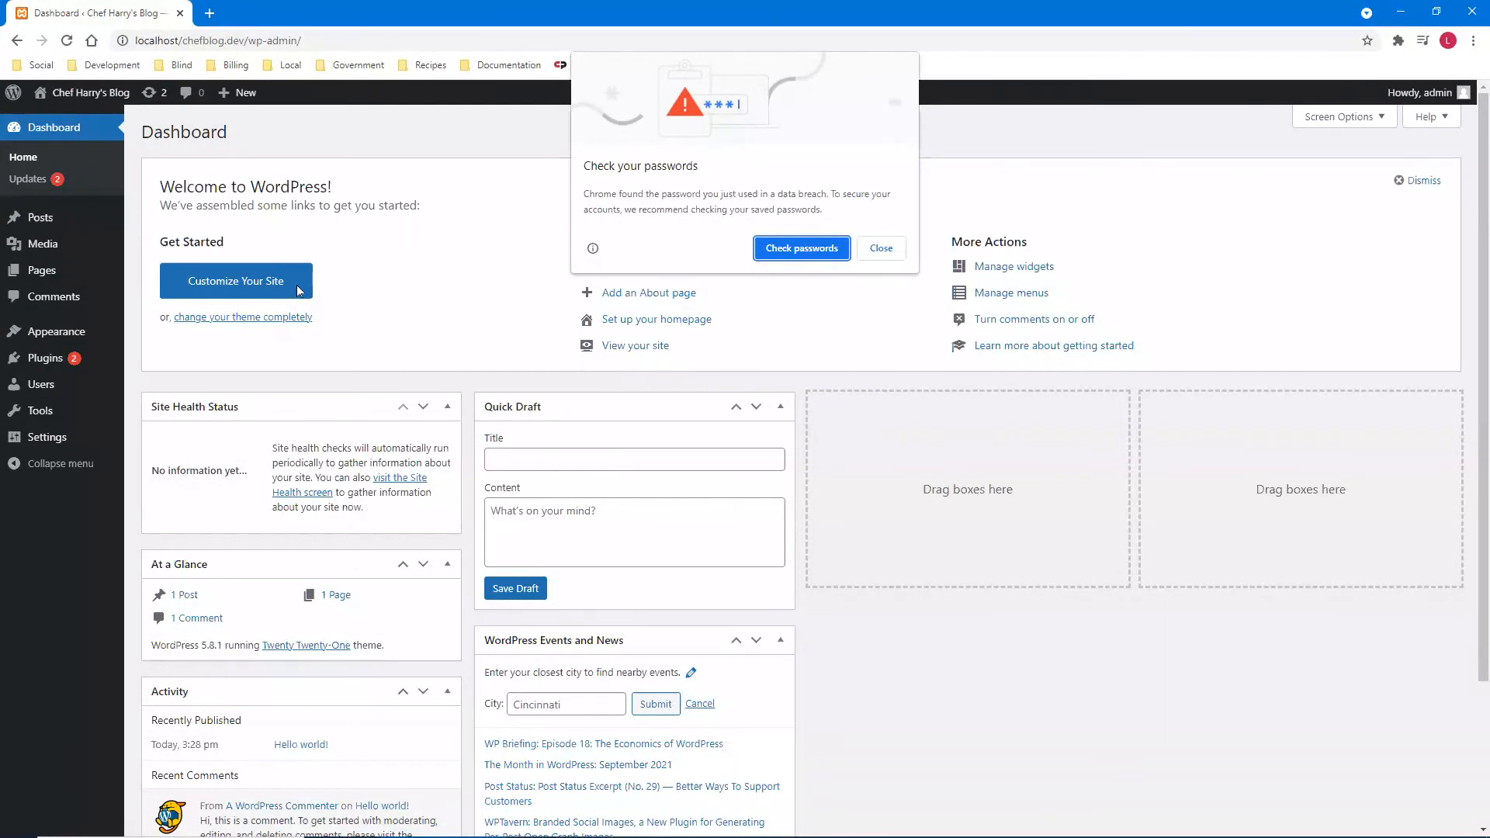
- Dismiss Chrome's password warning, copy the Dashboard's address, and open a new tab
key(Tab)
key(Return)
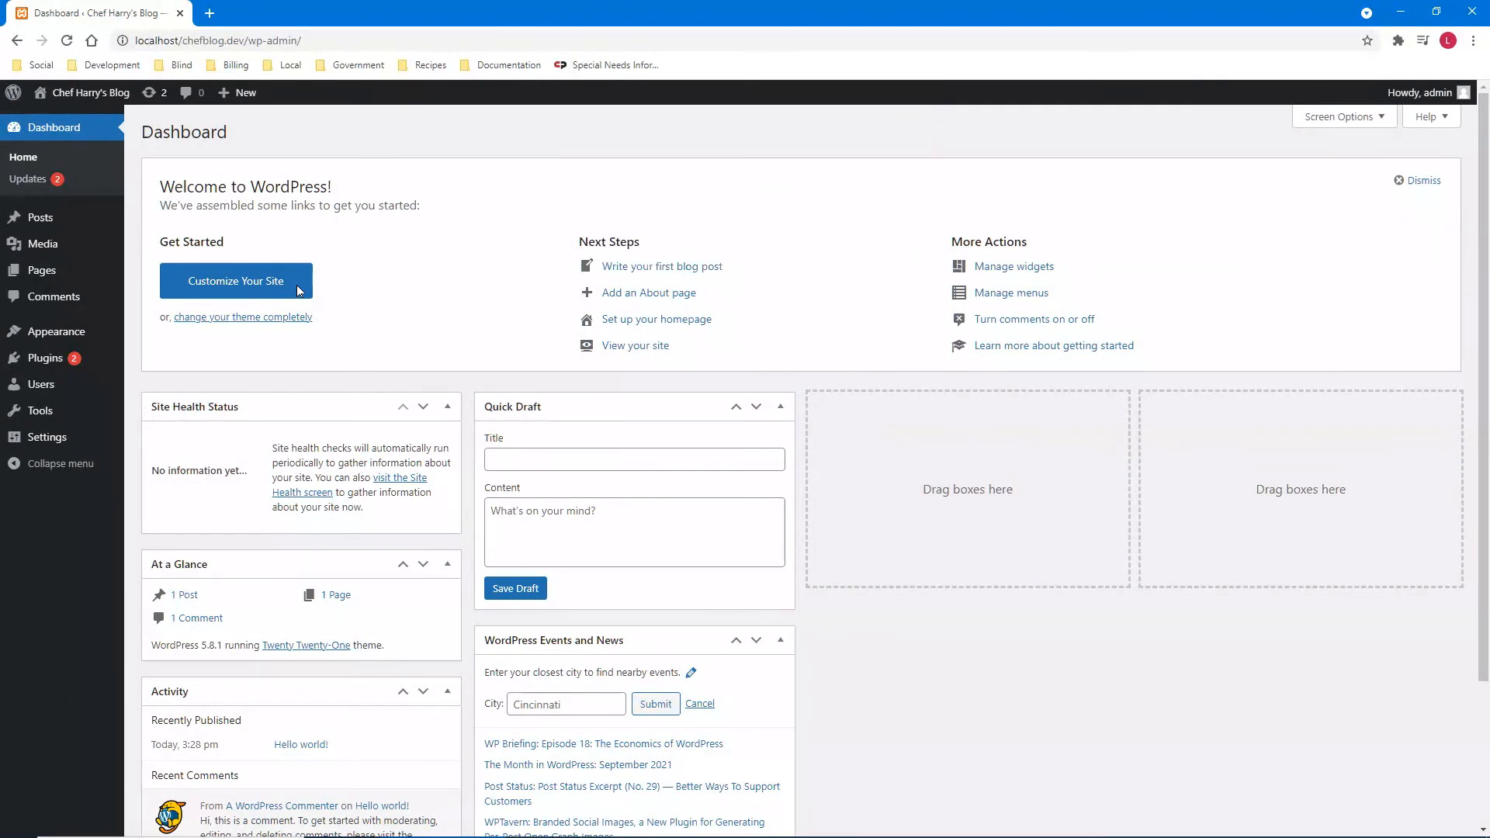
click(297, 289)
key(ctrl+l)
key(ctrl+c)
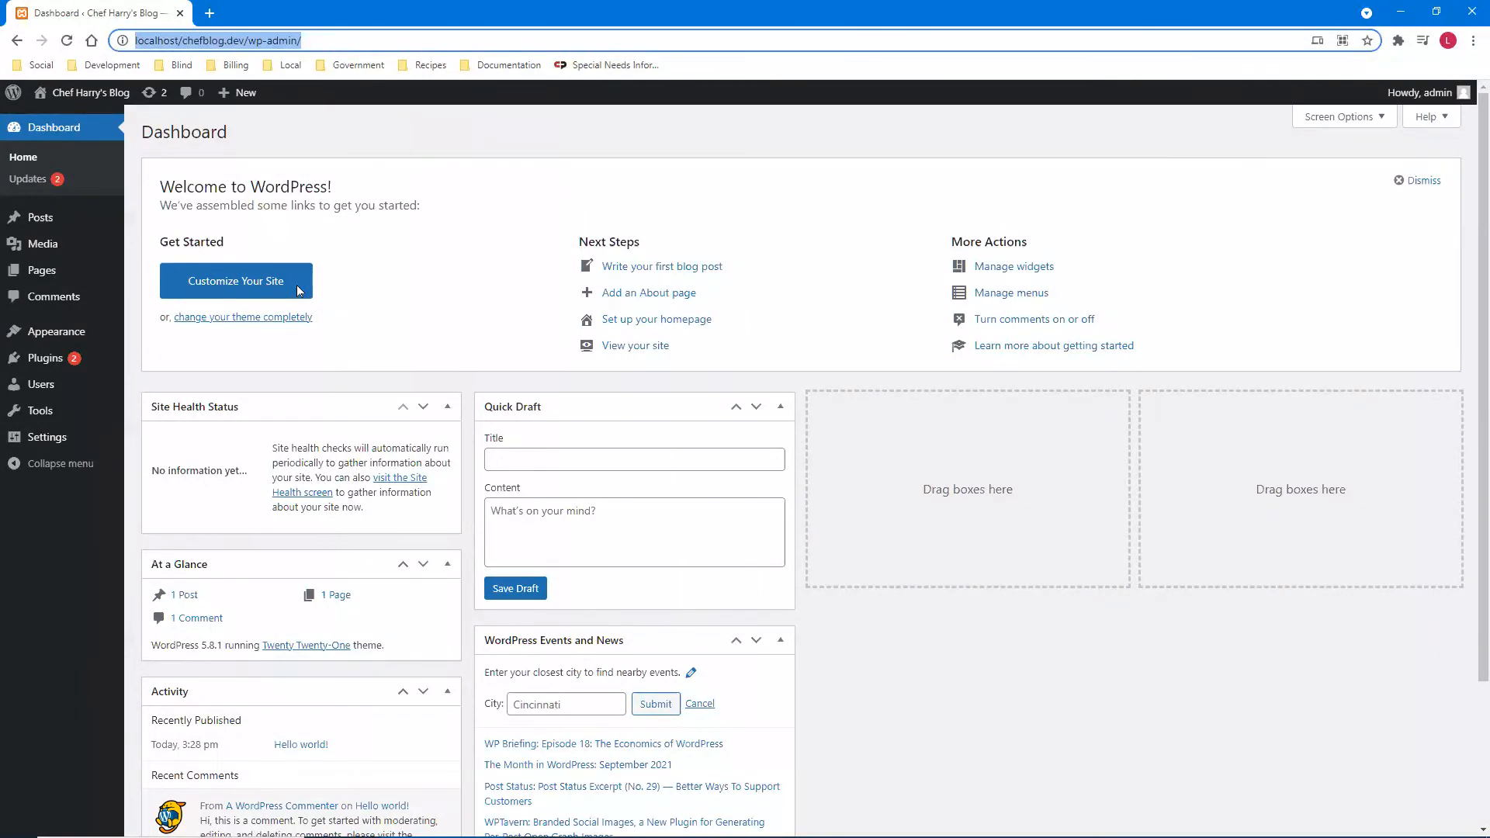
key(ctrl+t)
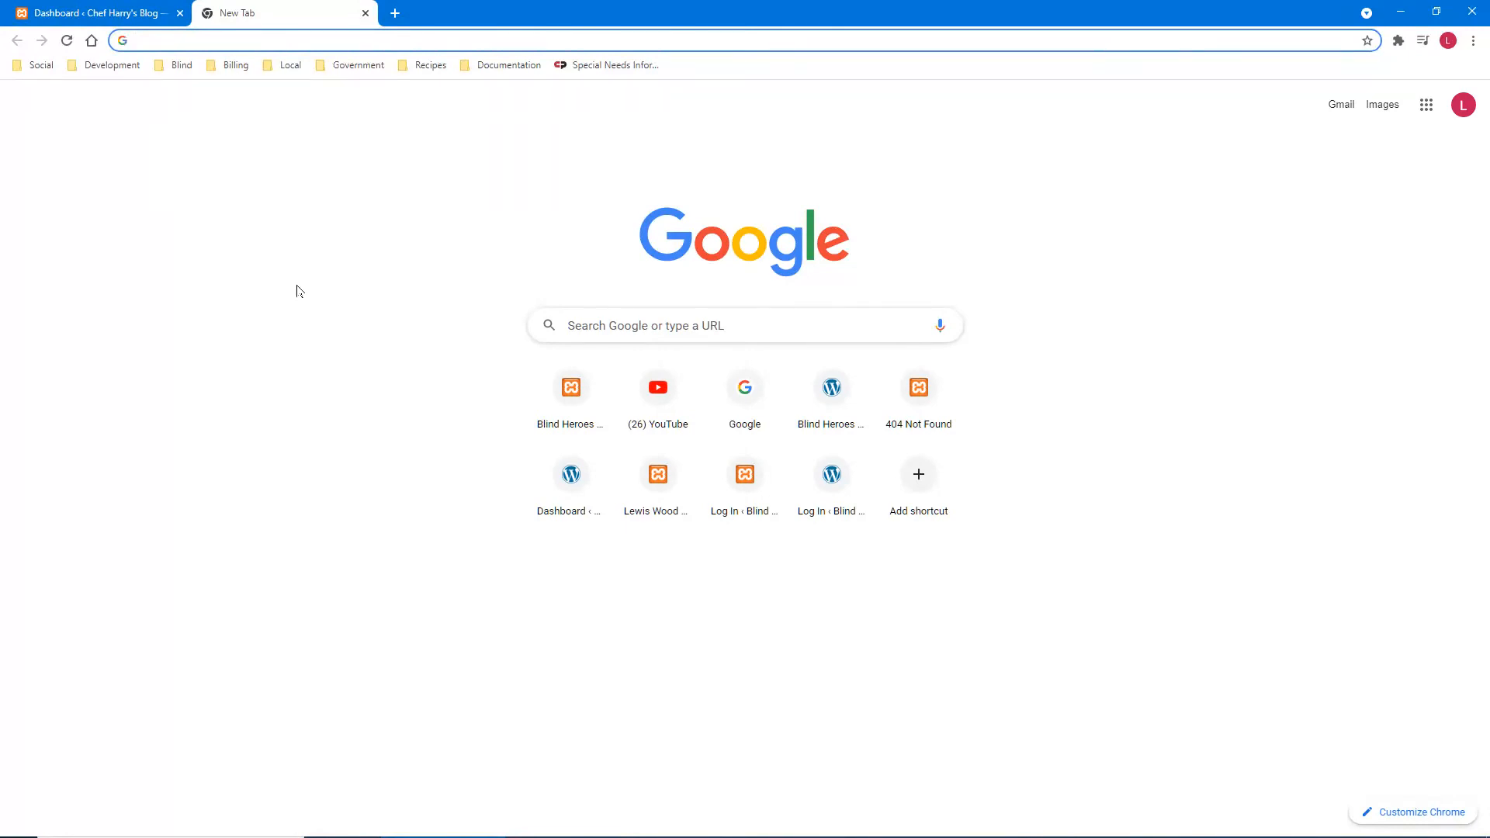
key(ctrl+v)
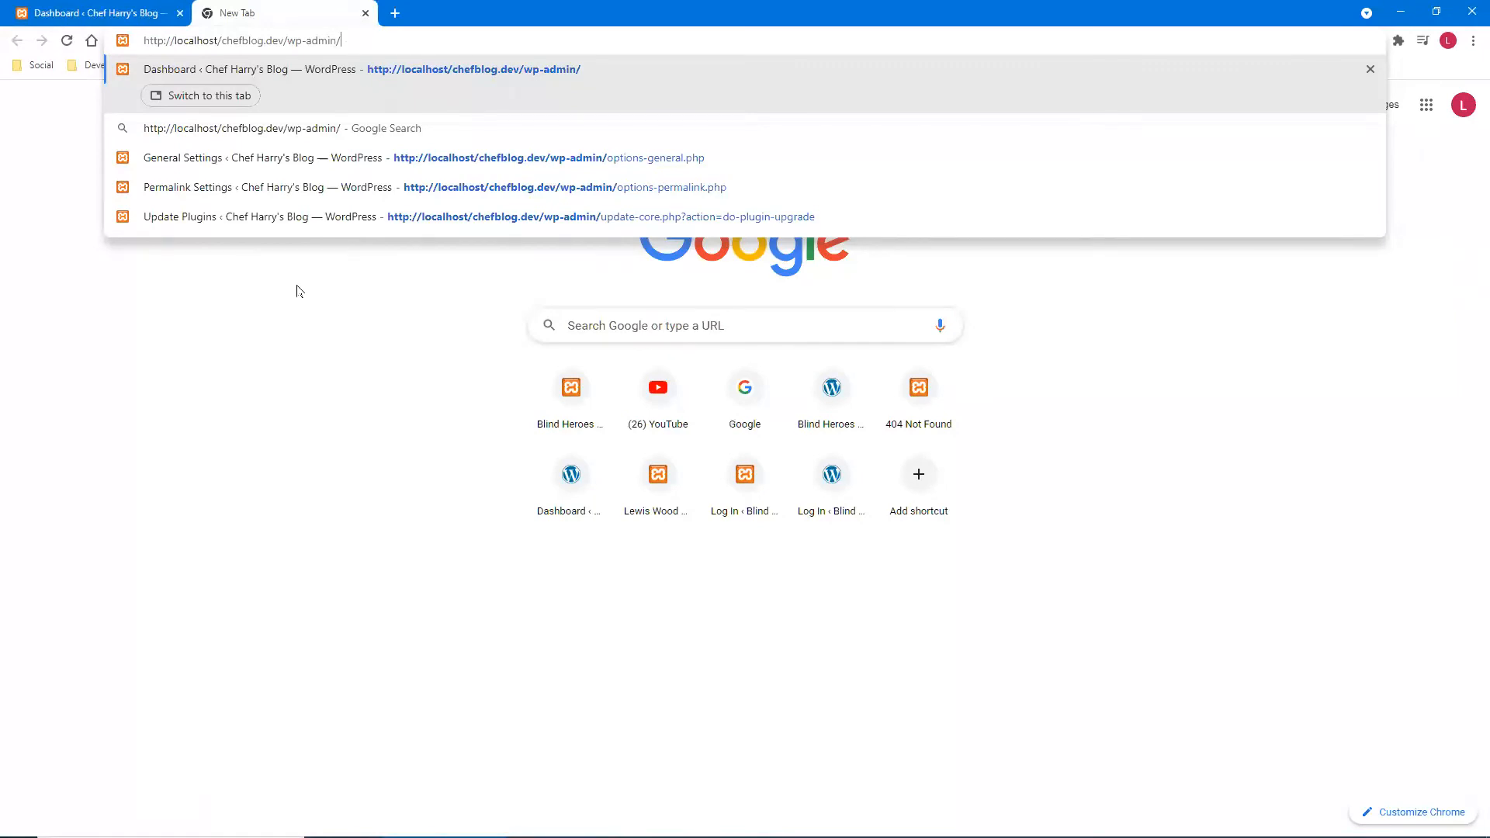
key(ctrl+shift+Left)
key(ctrl+shift+Left)
key(ctrl+shift+Left)
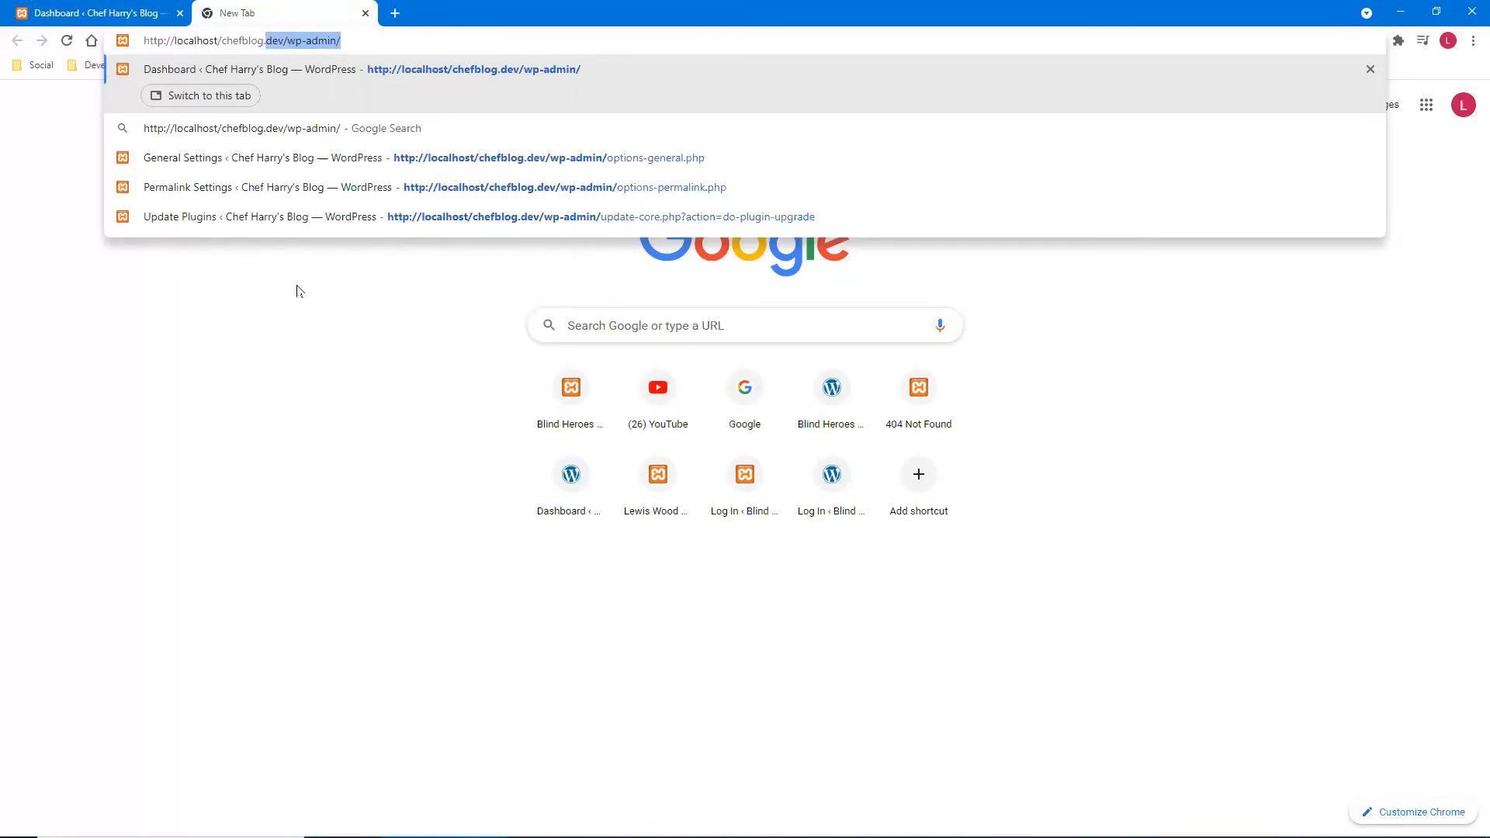
key(ctrl+shift+Right)
key(BackSpace)
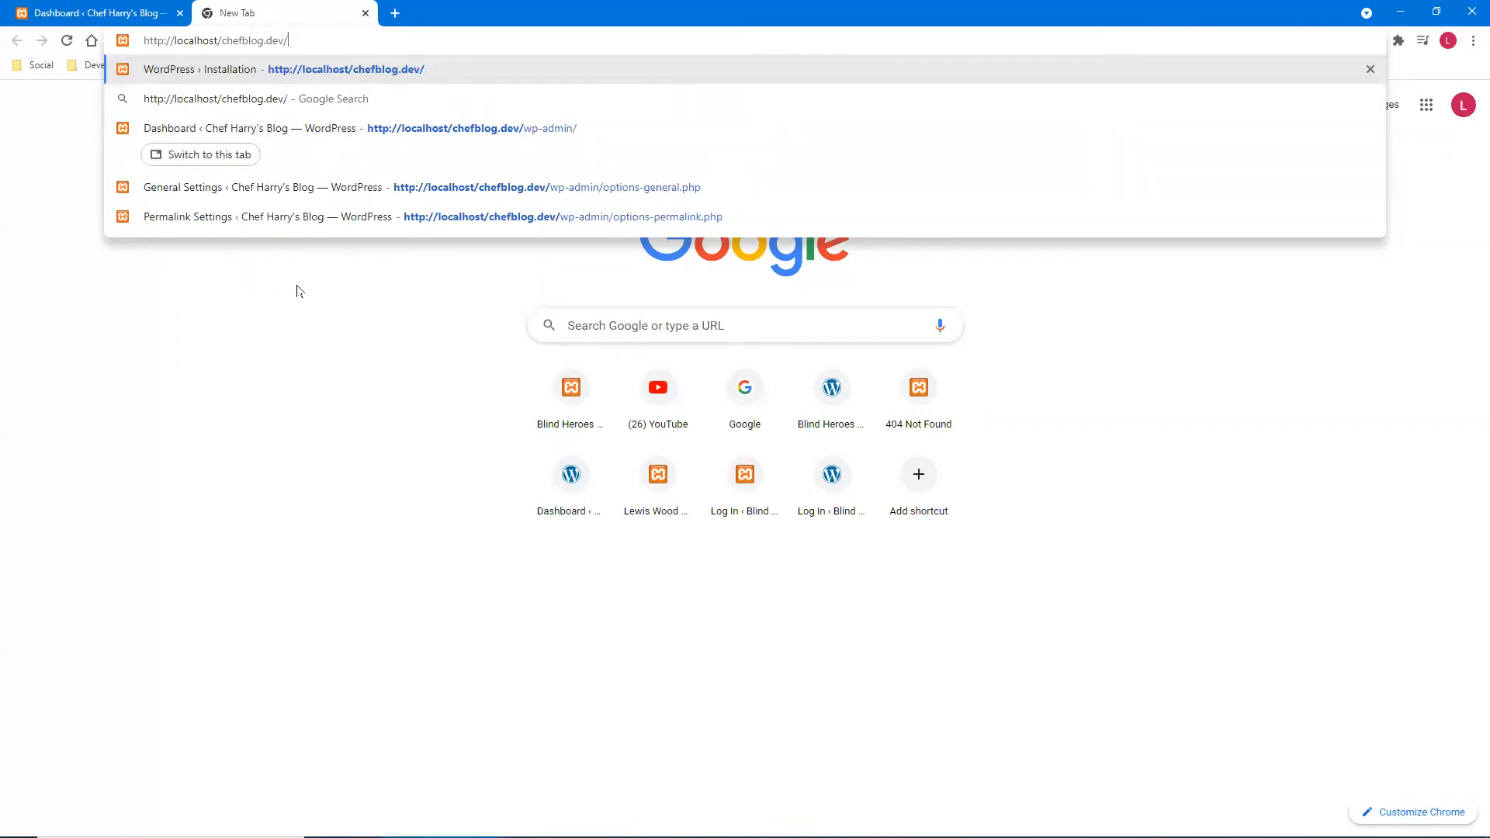
key(Return)
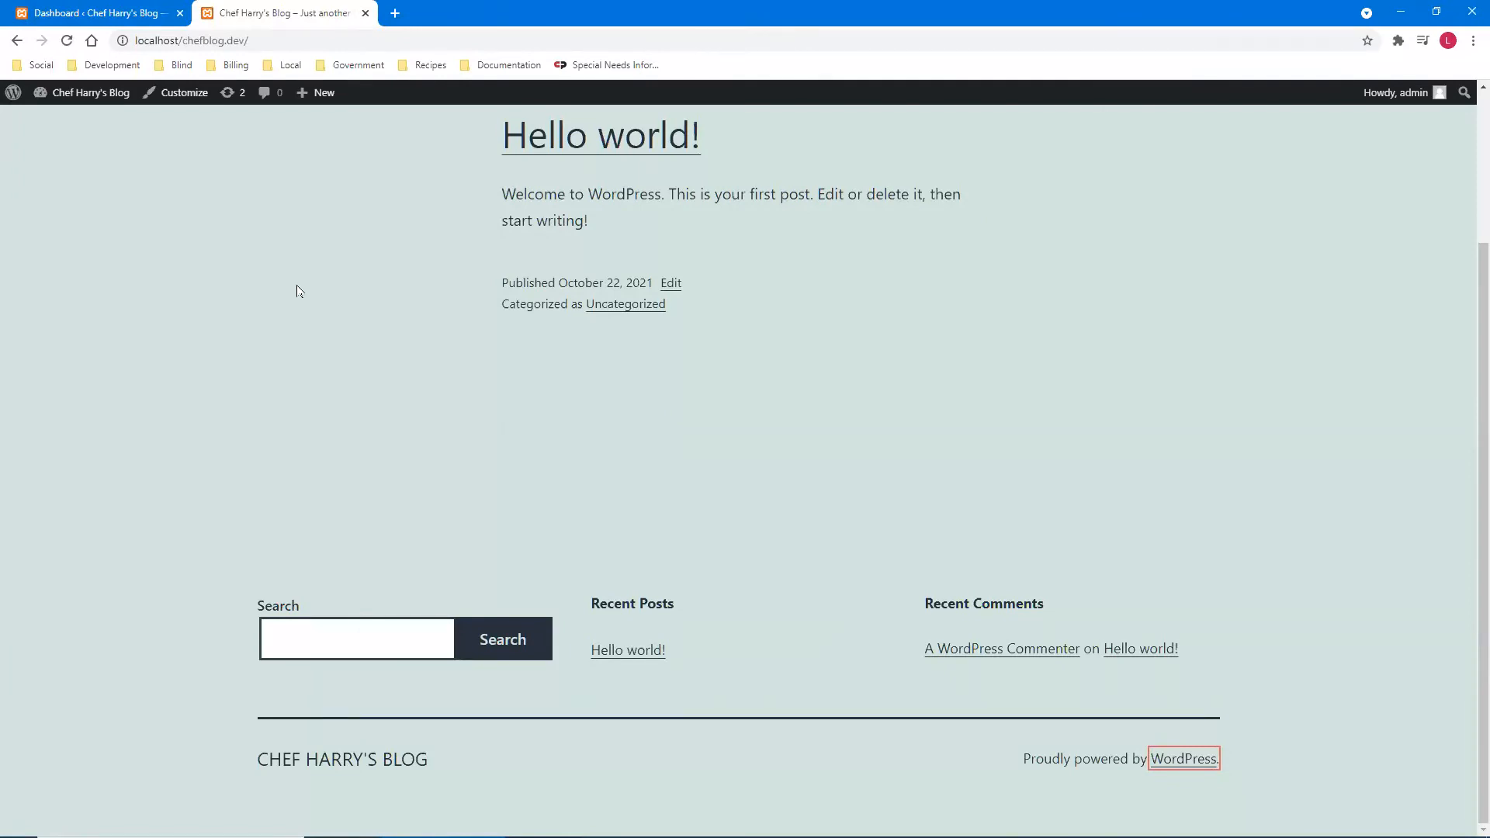
- Switch back to the Chef Harry's Blog Dashboard tab
key(ctrl+Tab)
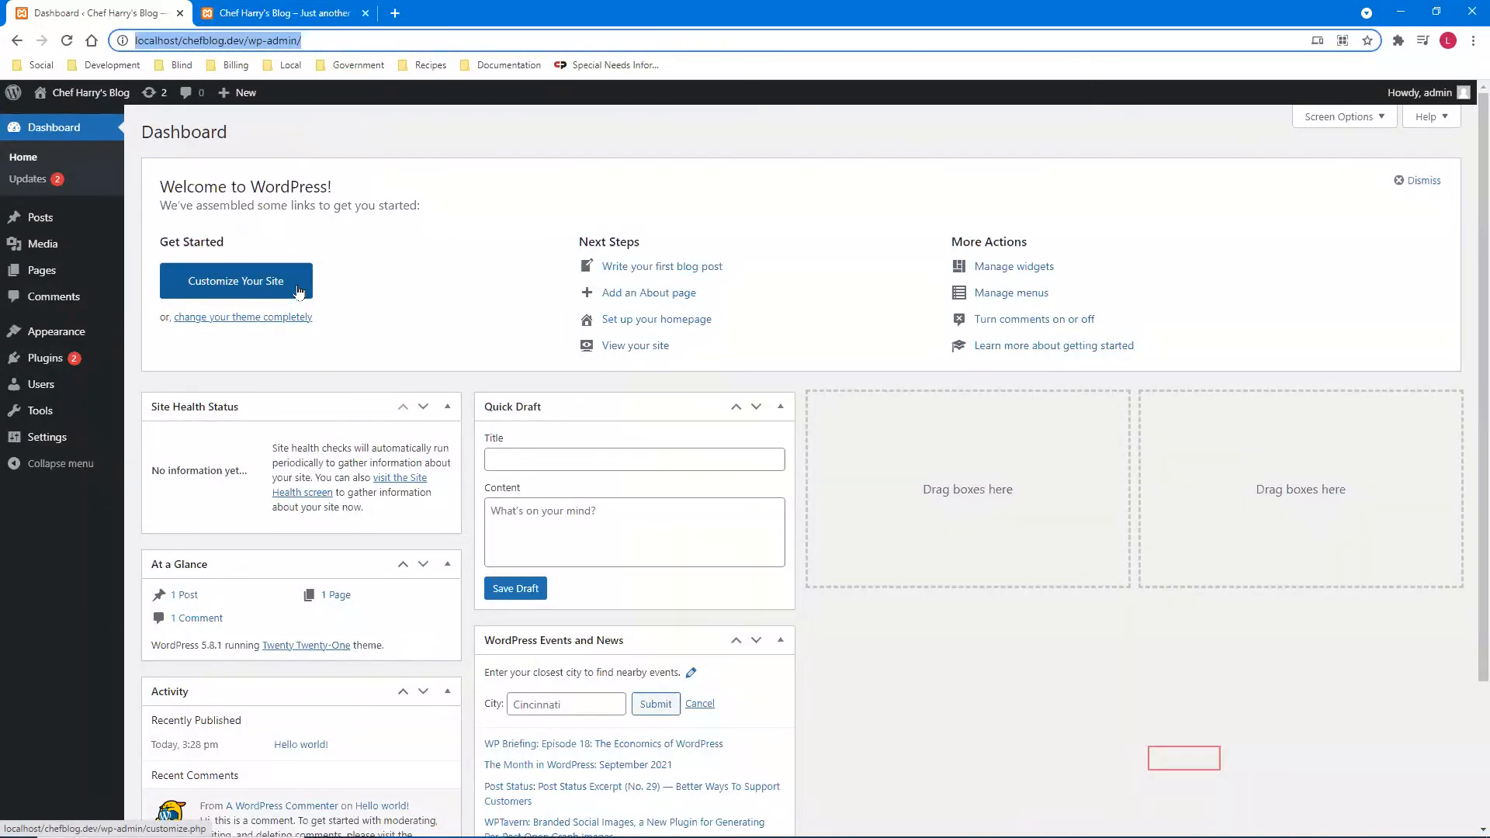
click(298, 292)
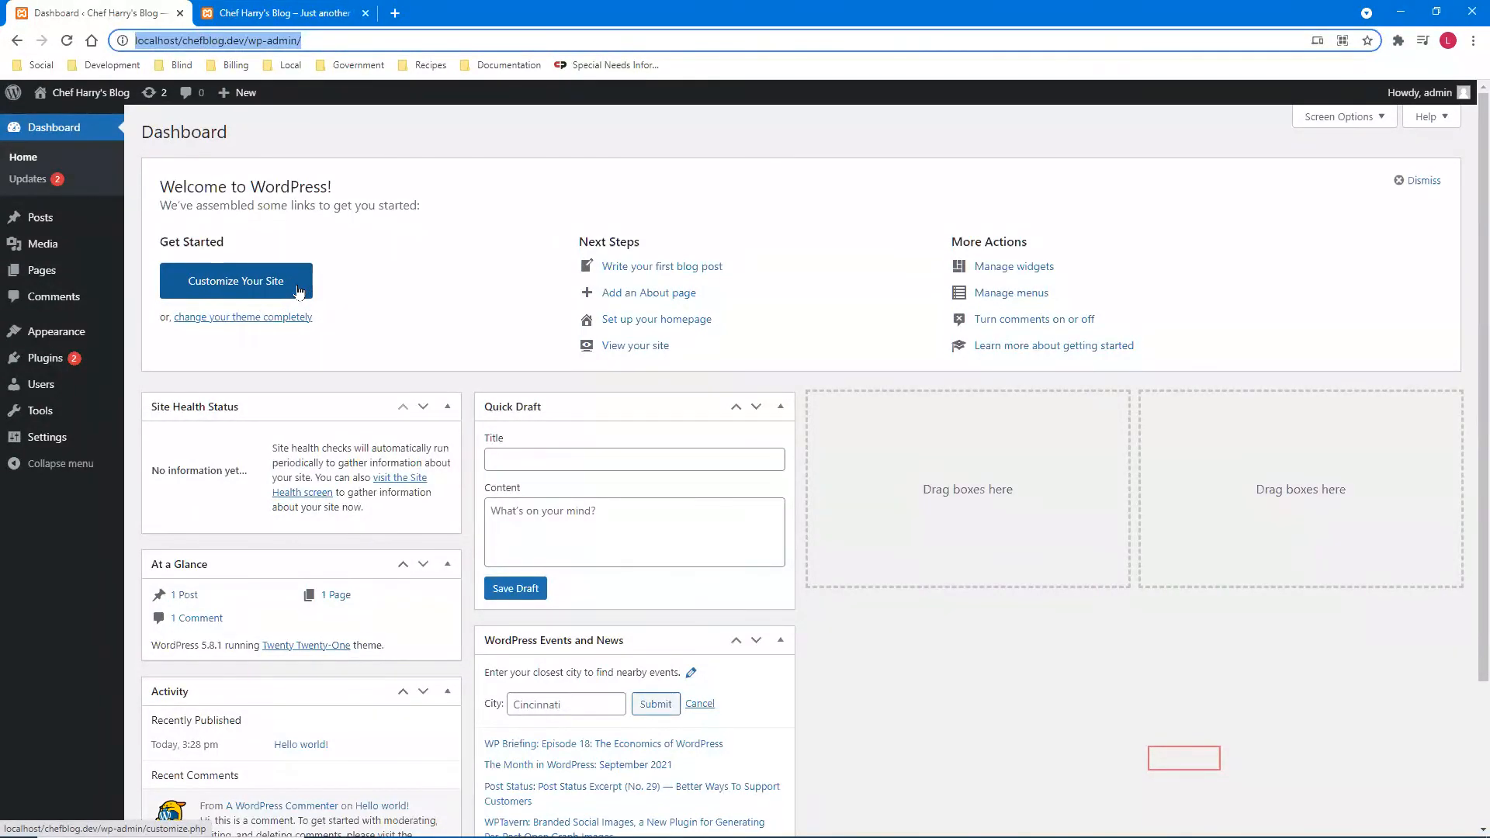